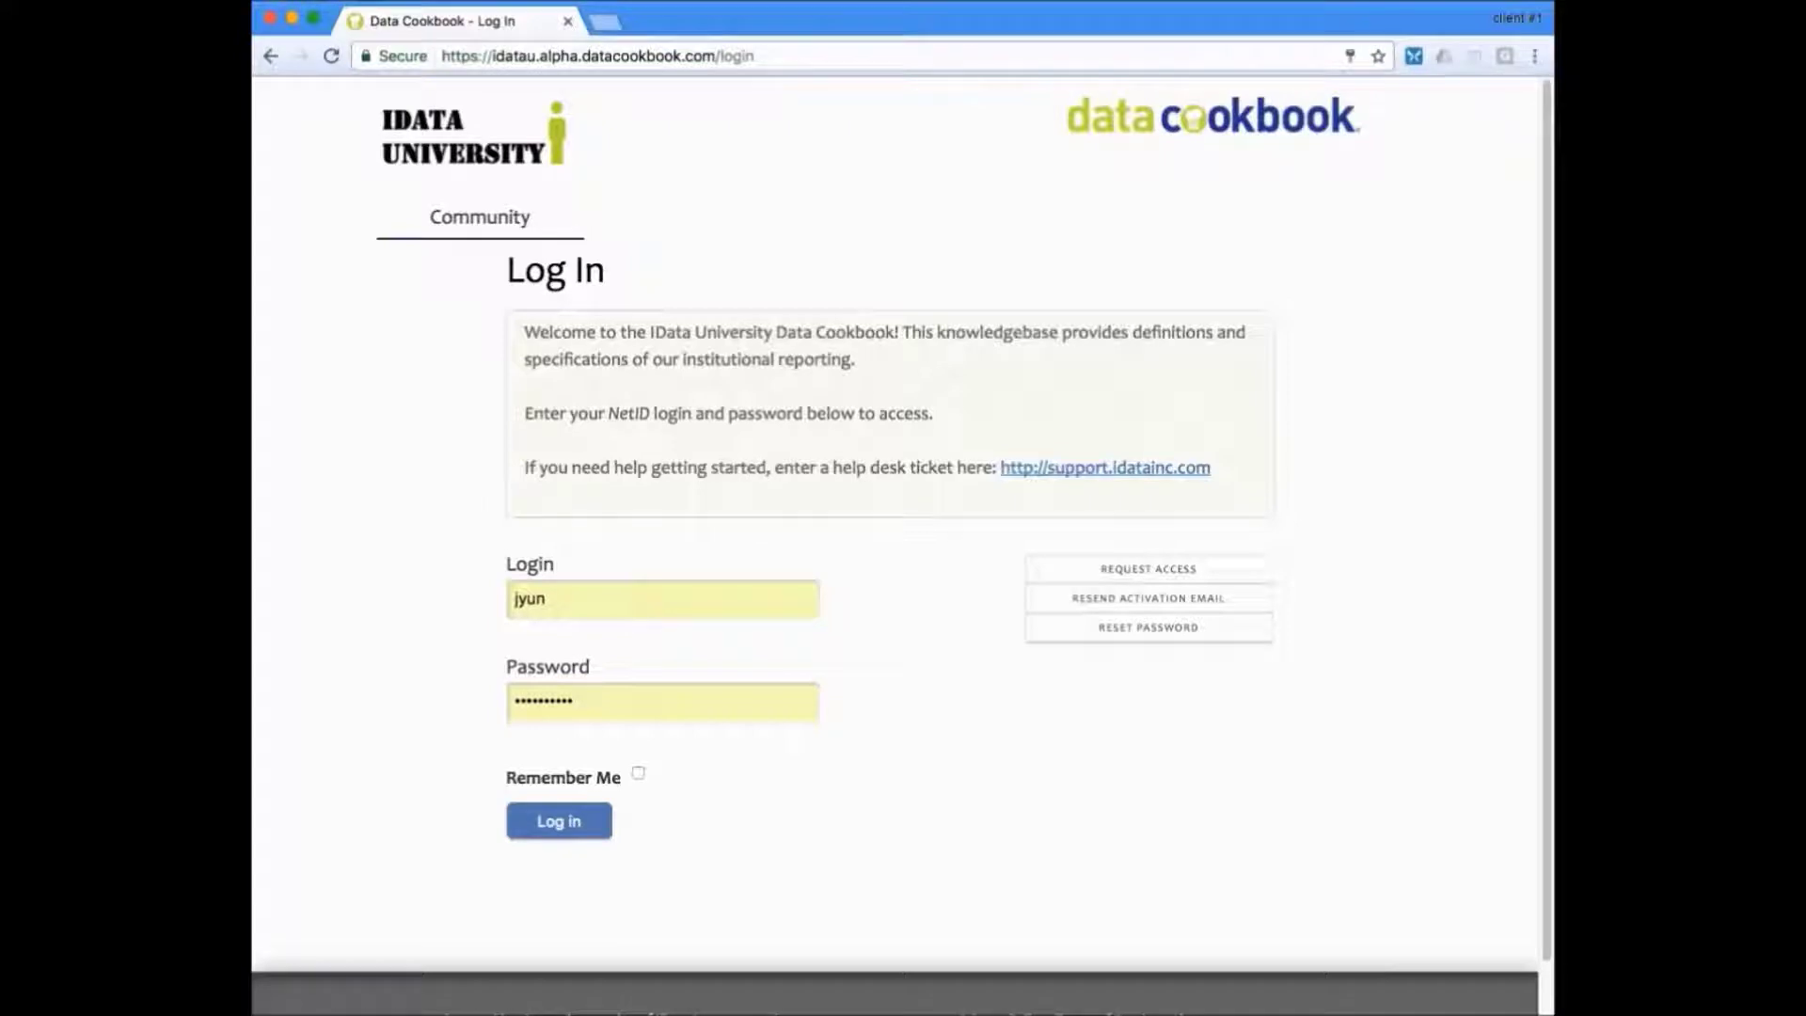
Log in to the IData University knowledgebase and open the Data Systems listing
click(562, 833)
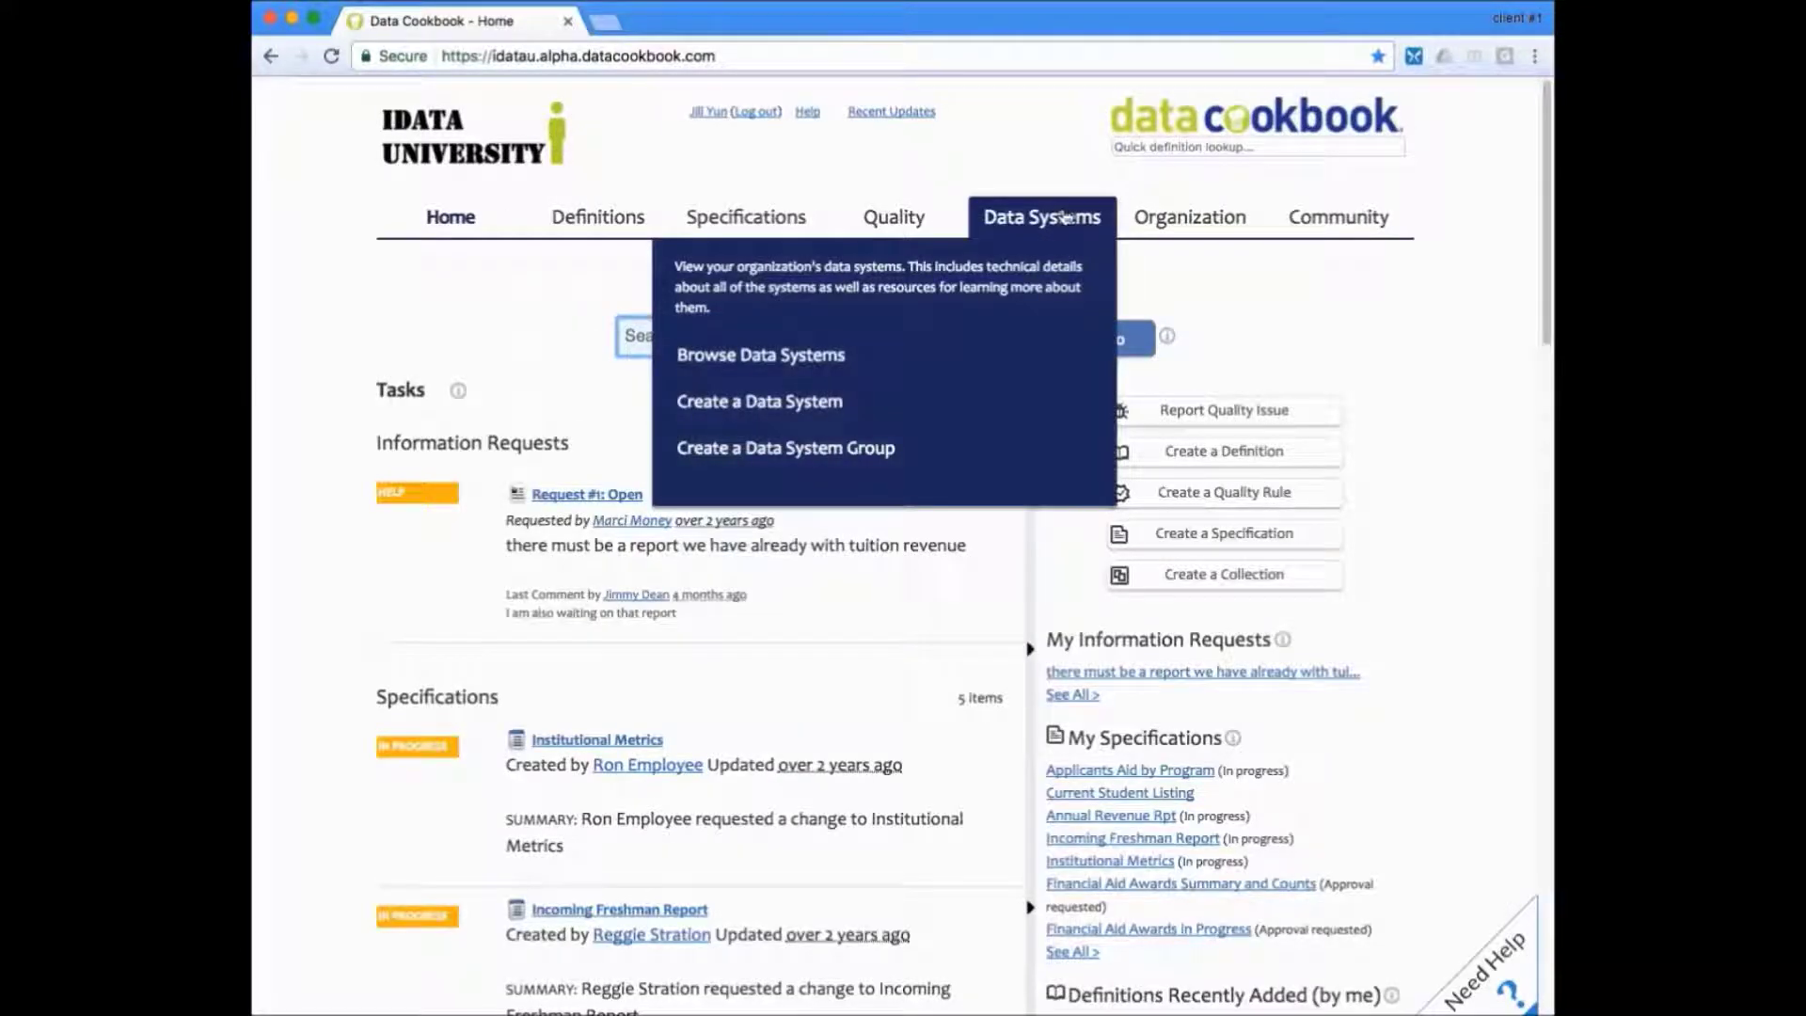
click(798, 356)
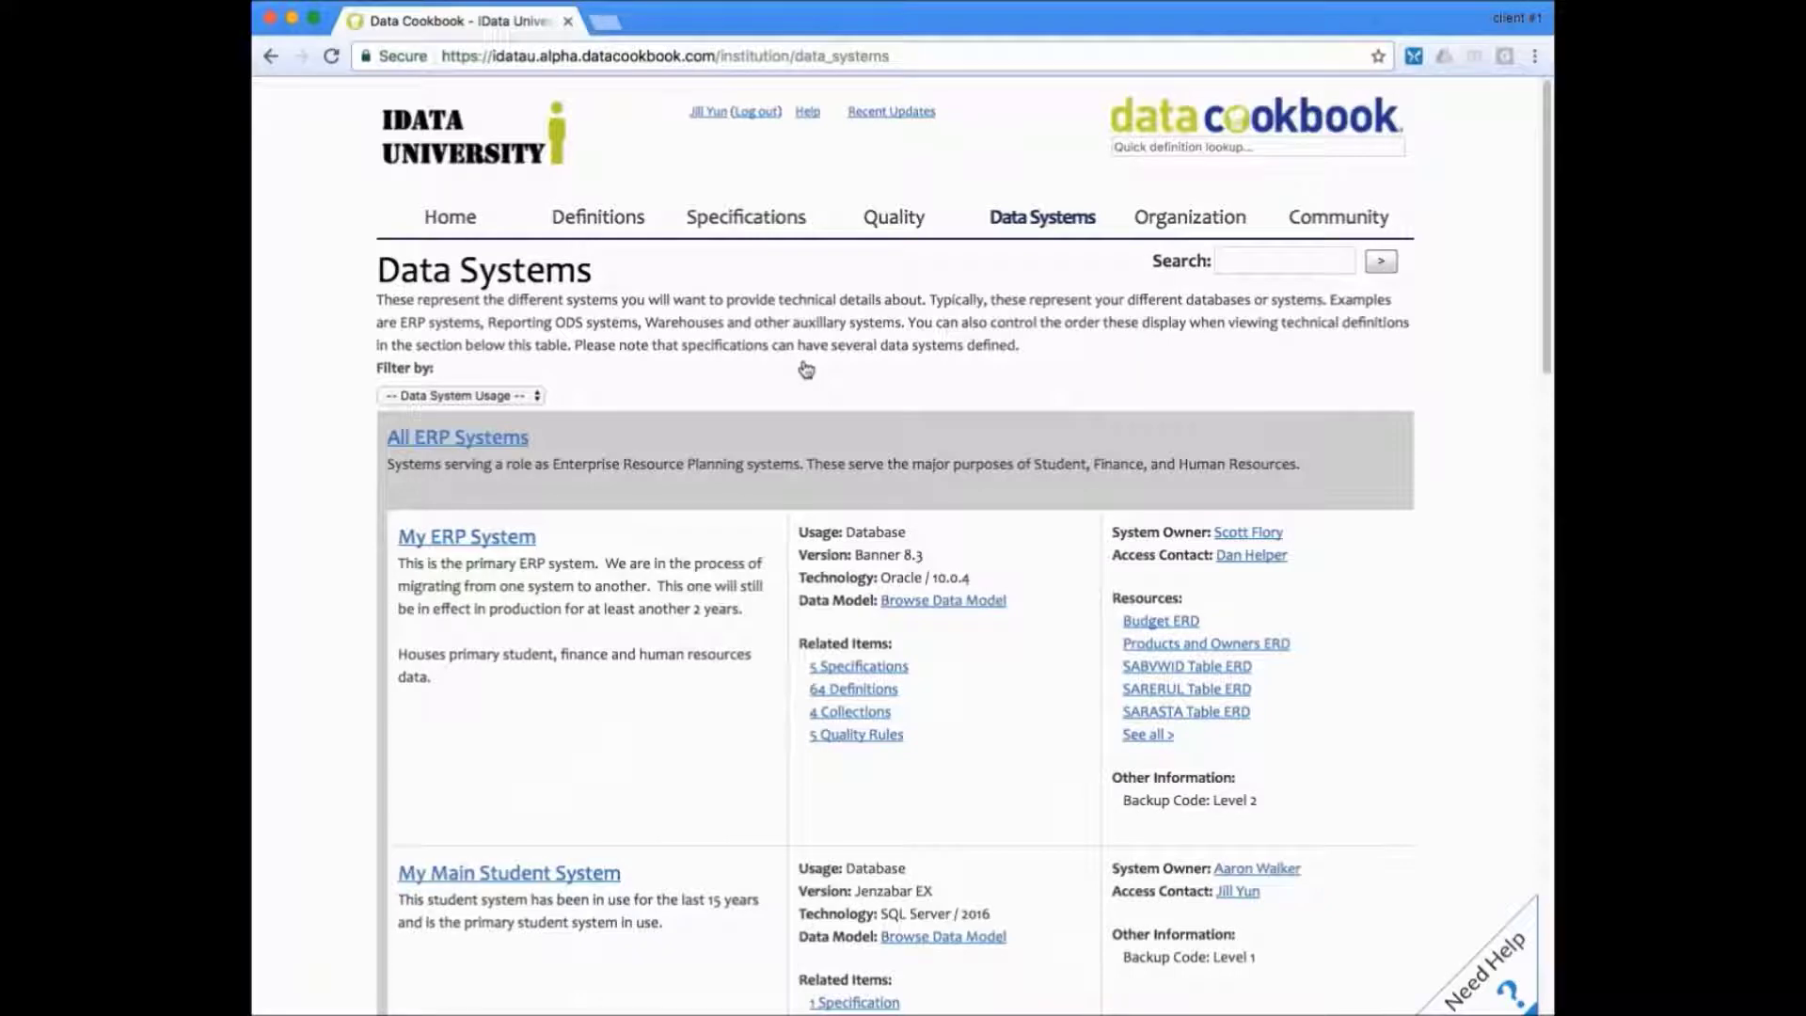
Scroll through the ERP, BI Infrastructure and Primary Systems groups, then back to the top
scroll(847, 396, down, 1)
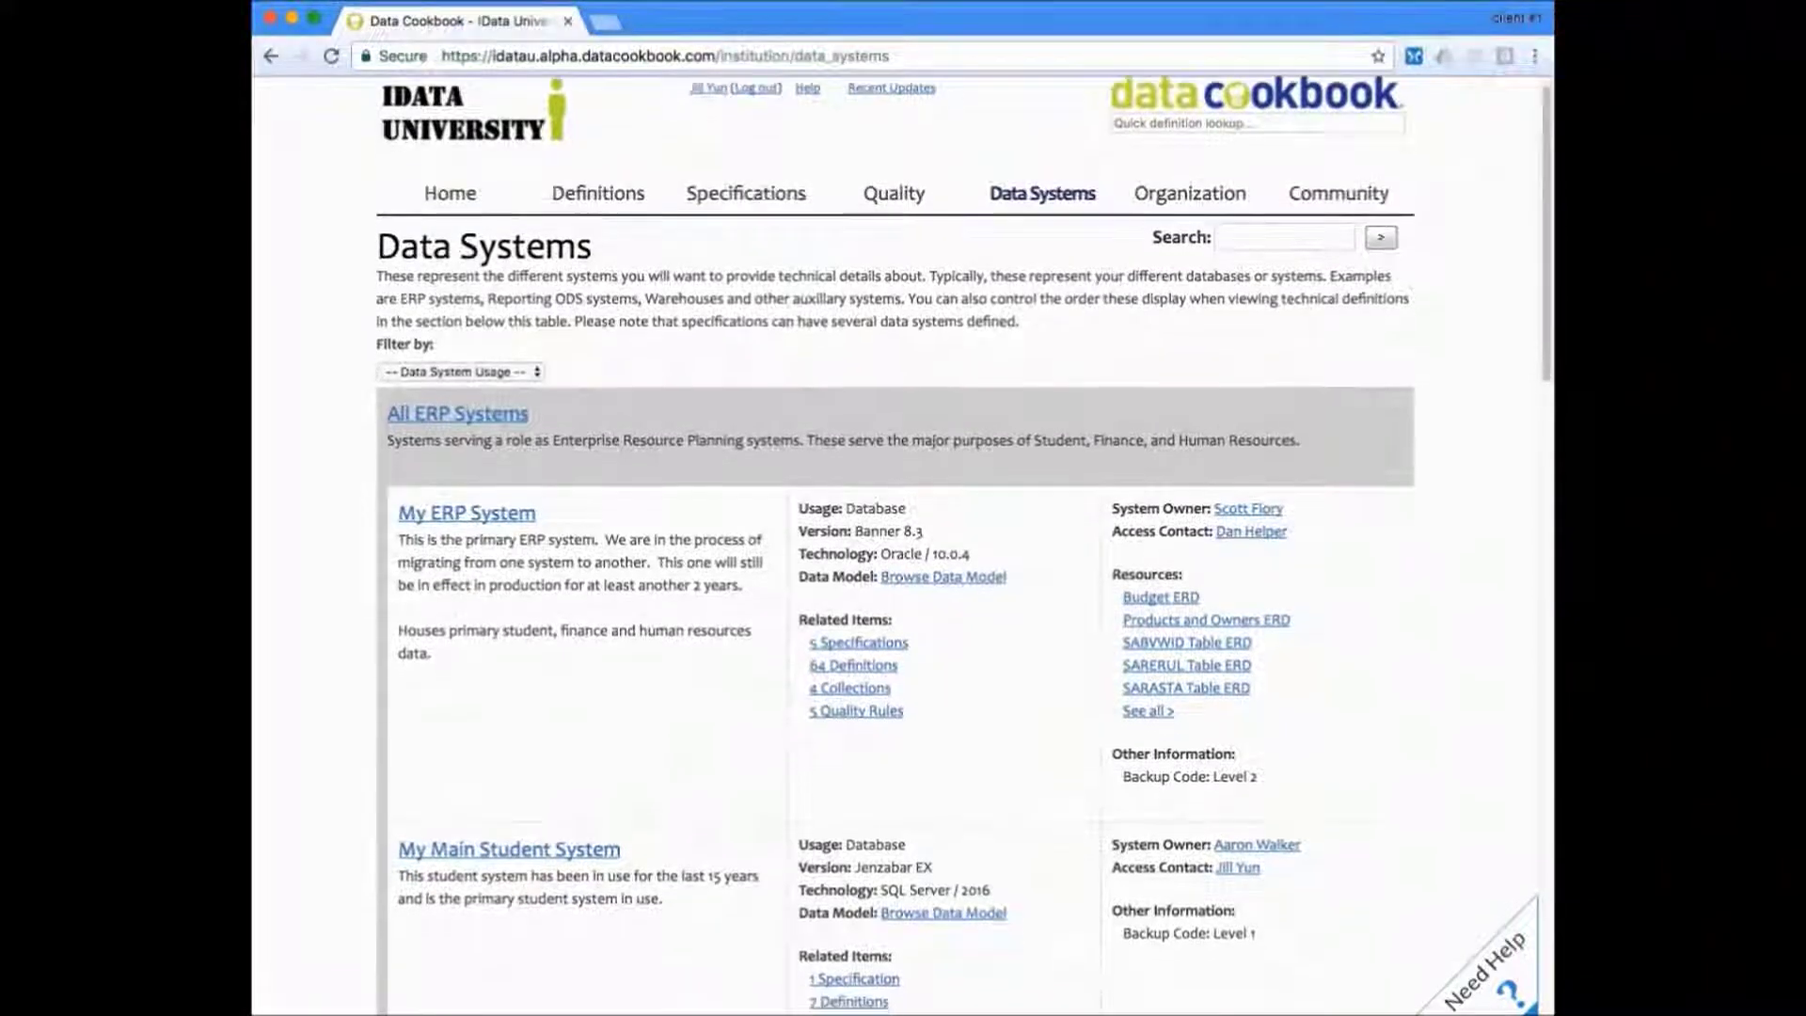
scroll(943, 468, down, 1)
scroll(944, 467, down, 1)
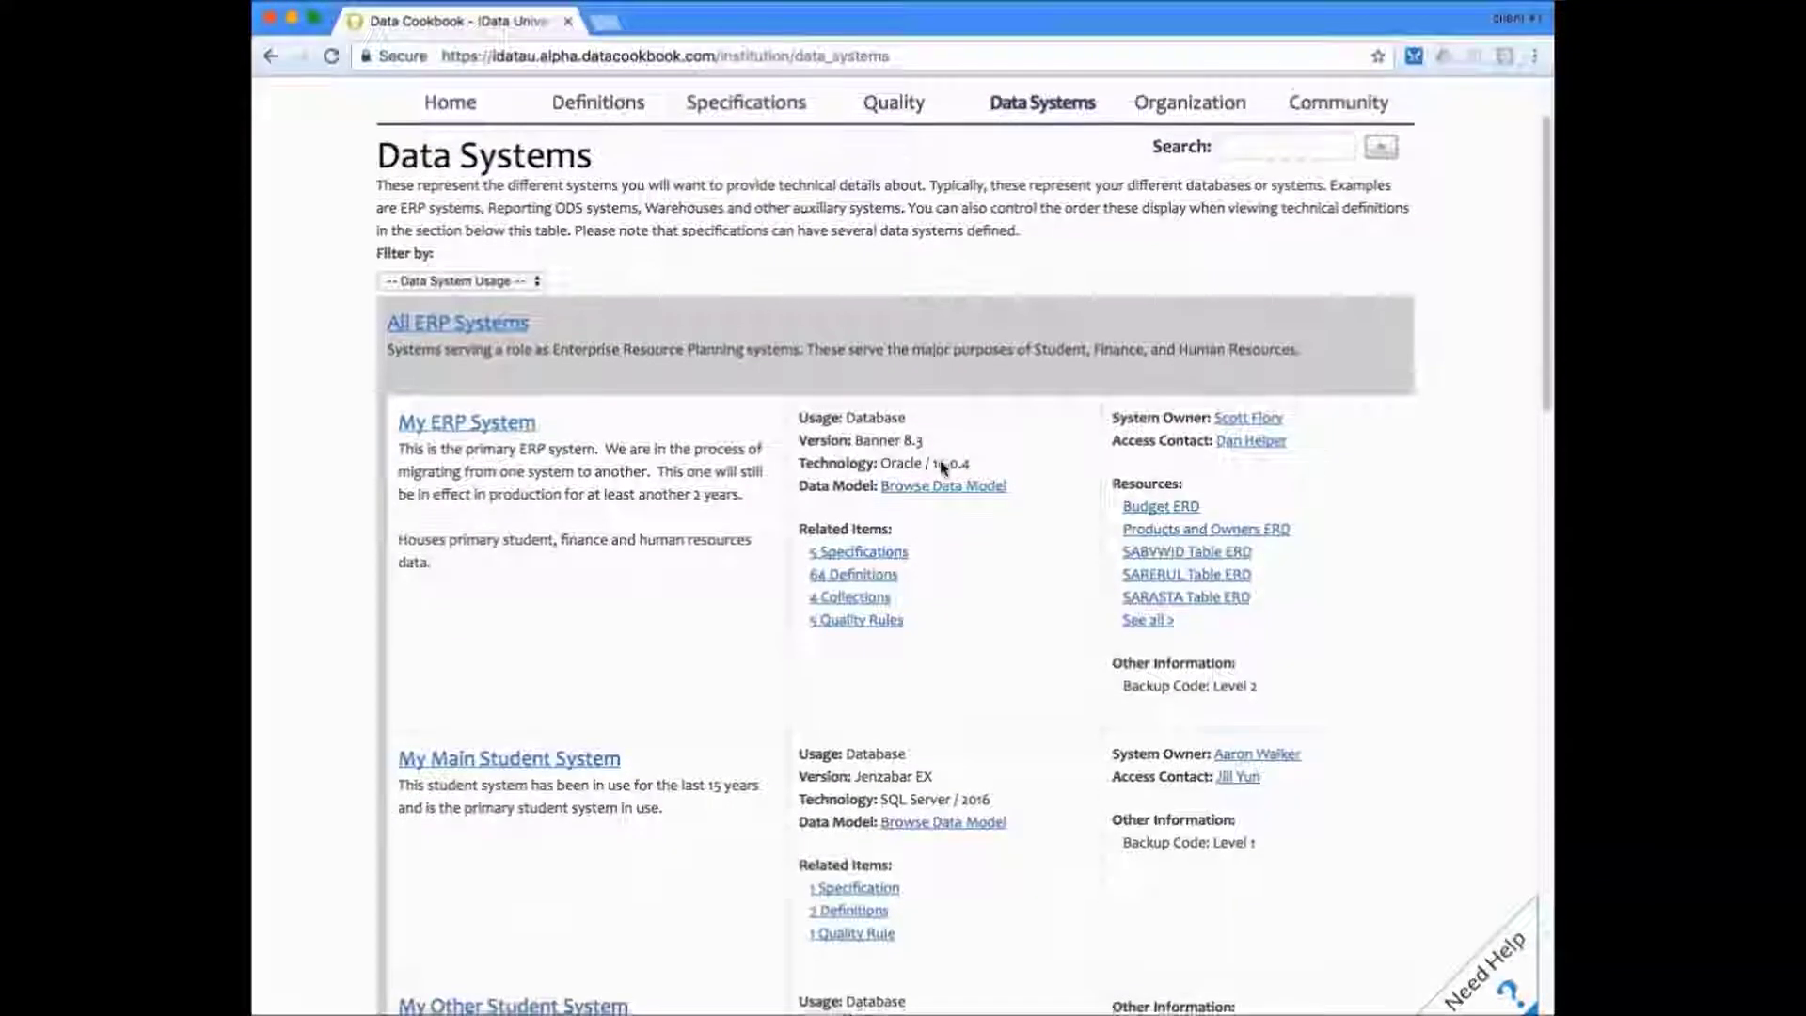
scroll(944, 468, down, 1)
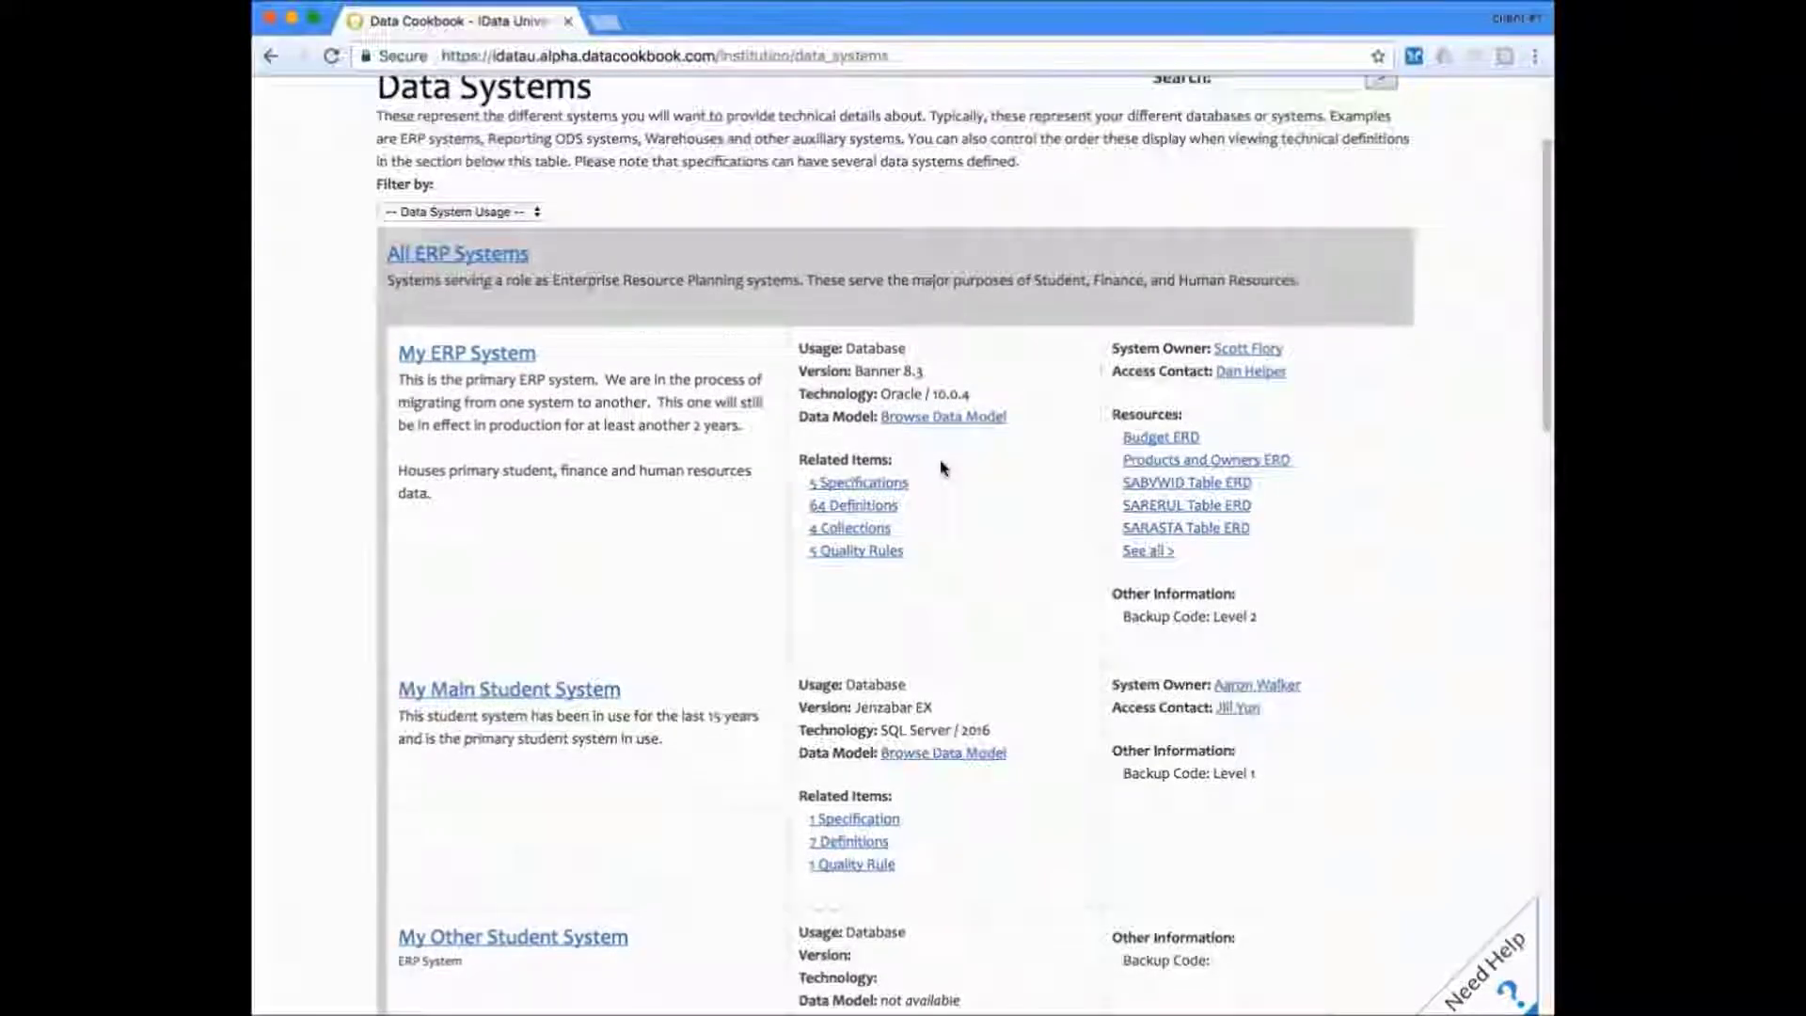
scroll(943, 467, down, 4)
scroll(943, 467, down, 2)
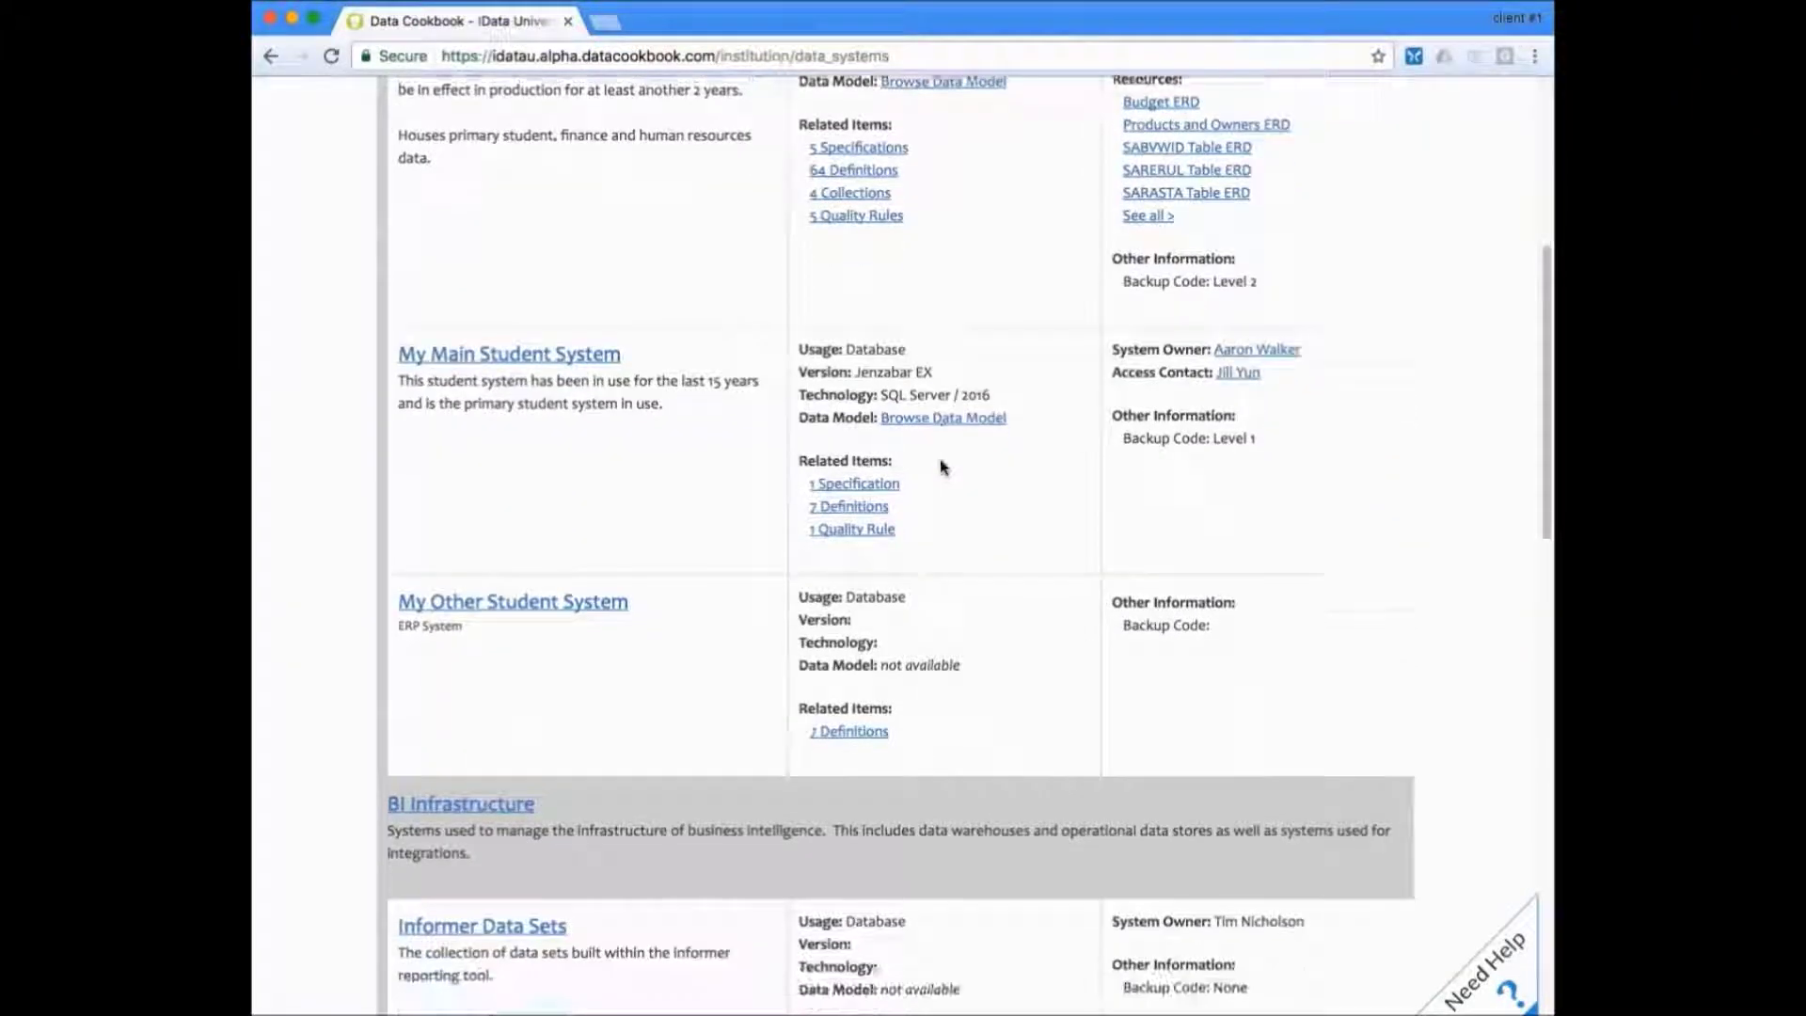
scroll(944, 467, down, 3)
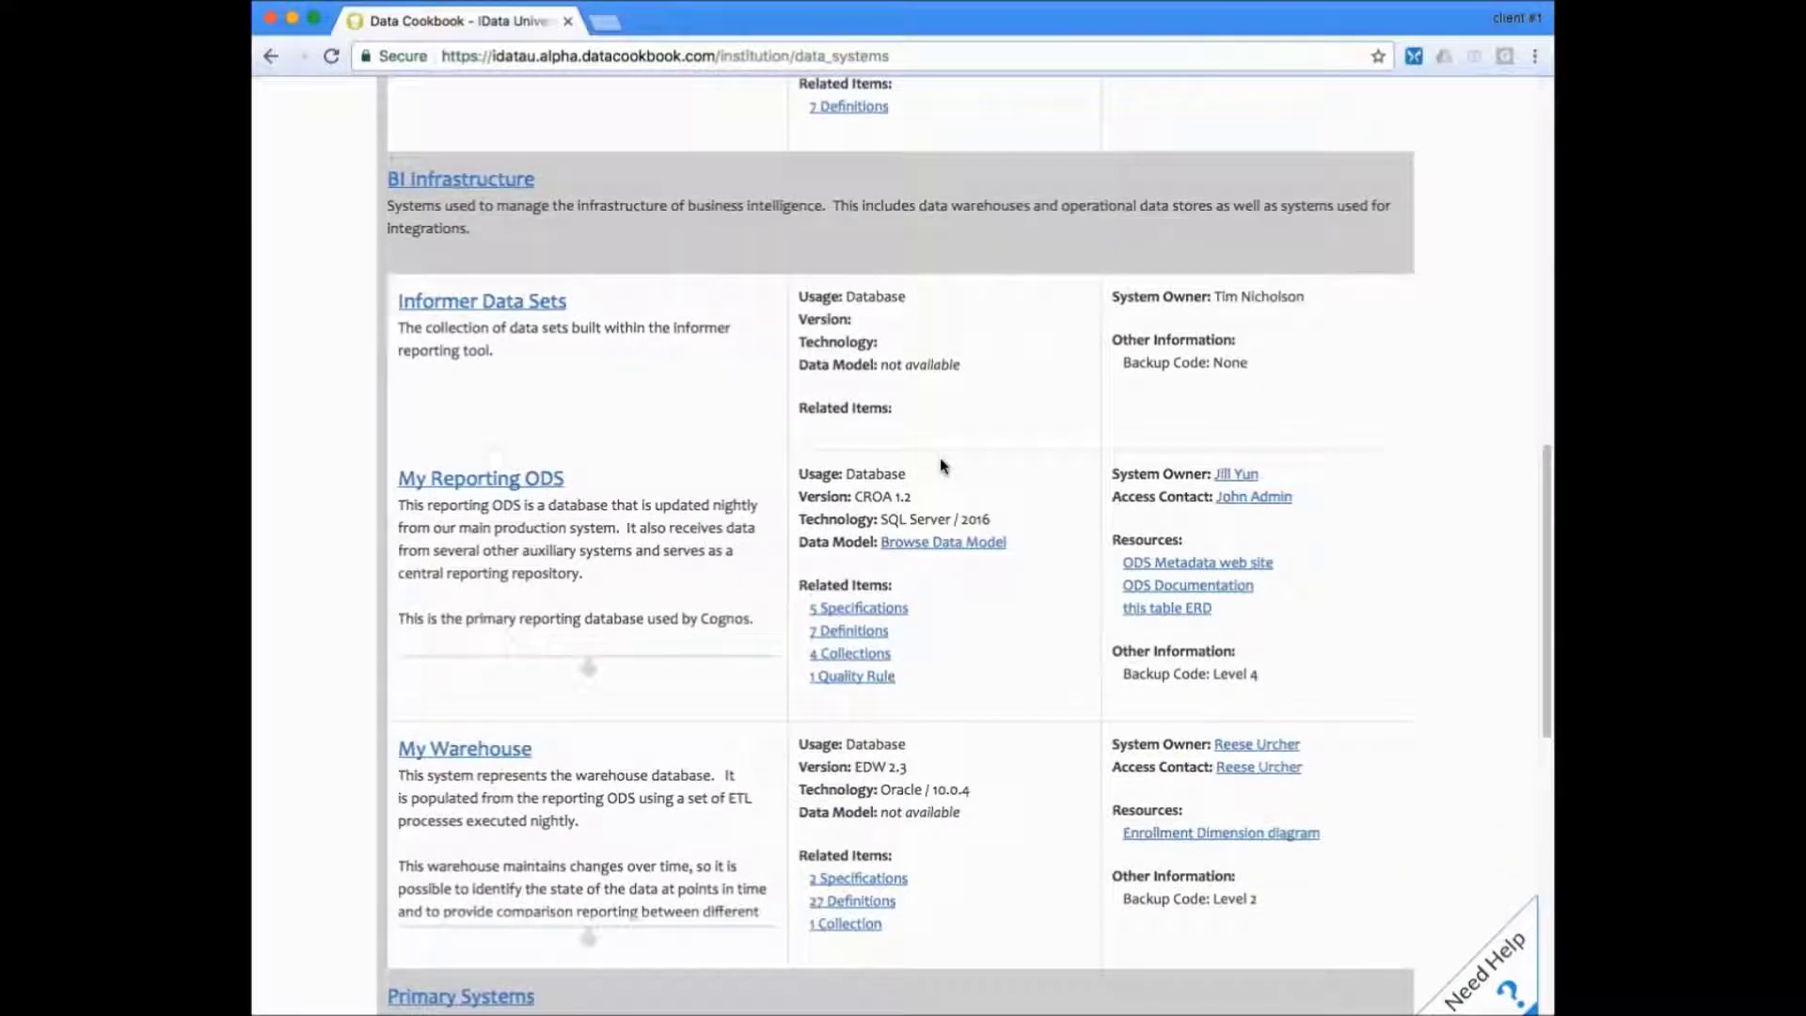
scroll(942, 465, down, 1)
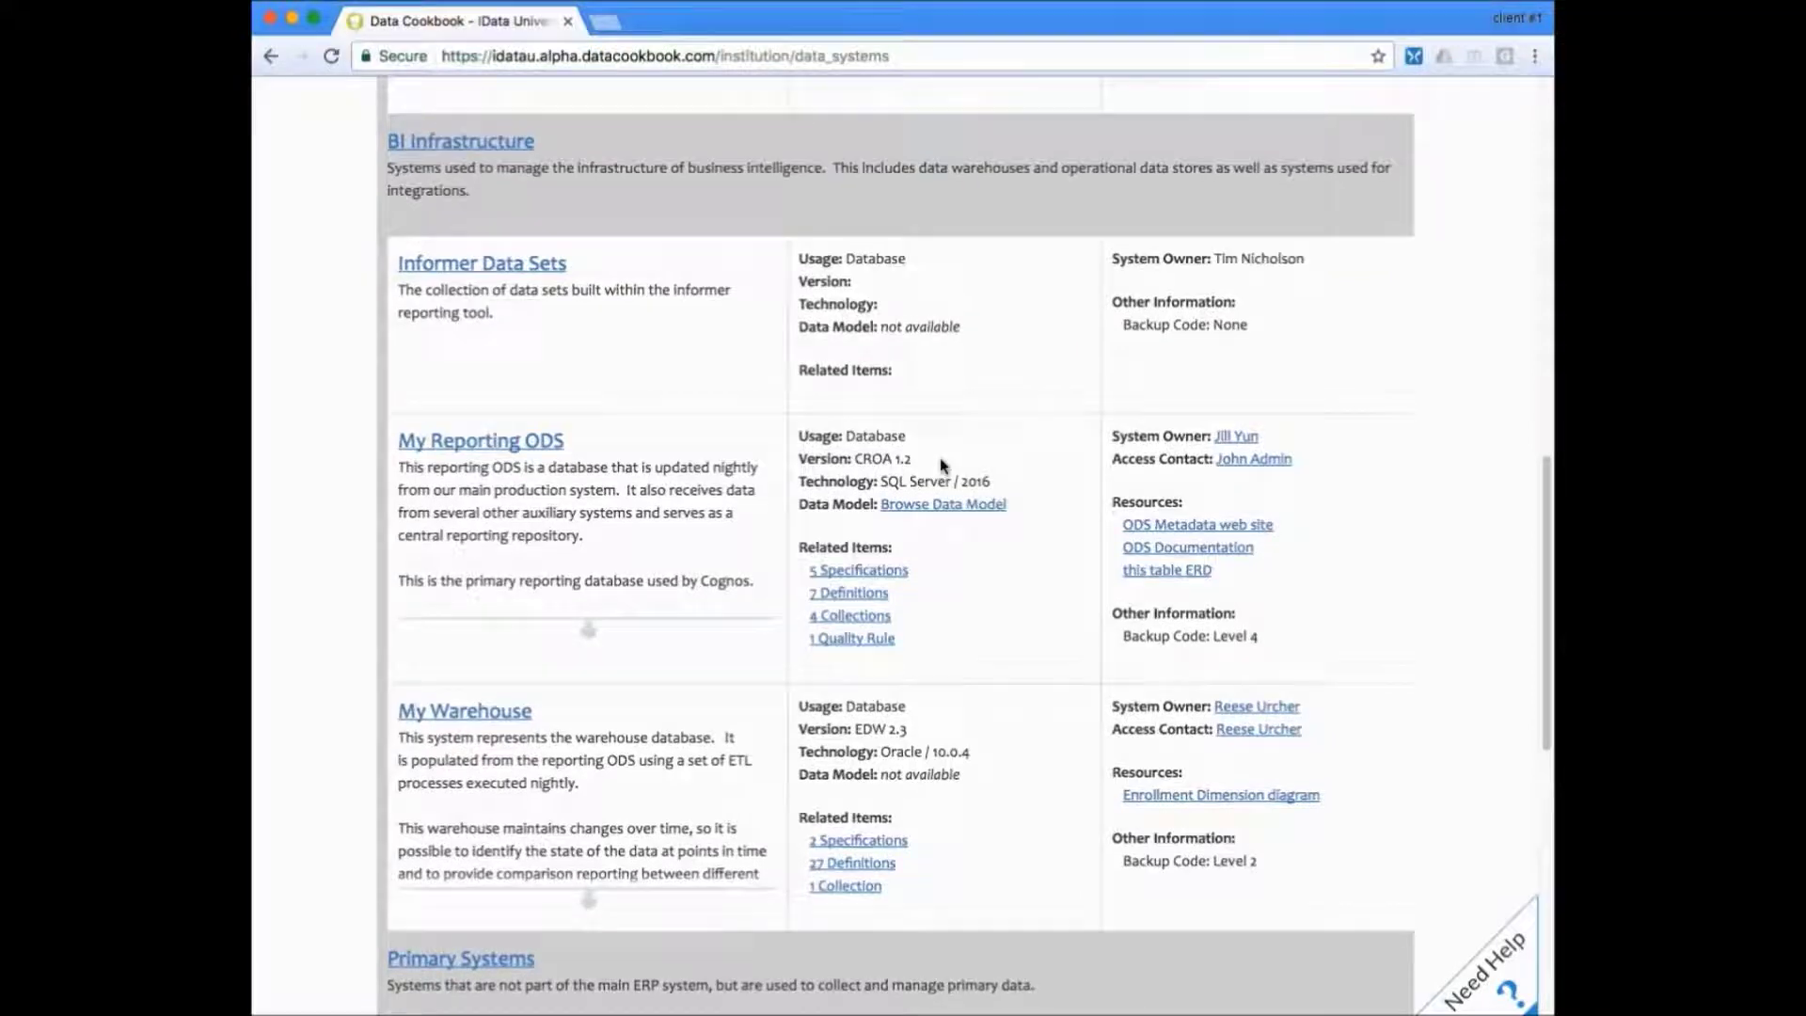
scroll(944, 465, down, 1)
scroll(944, 465, down, 3)
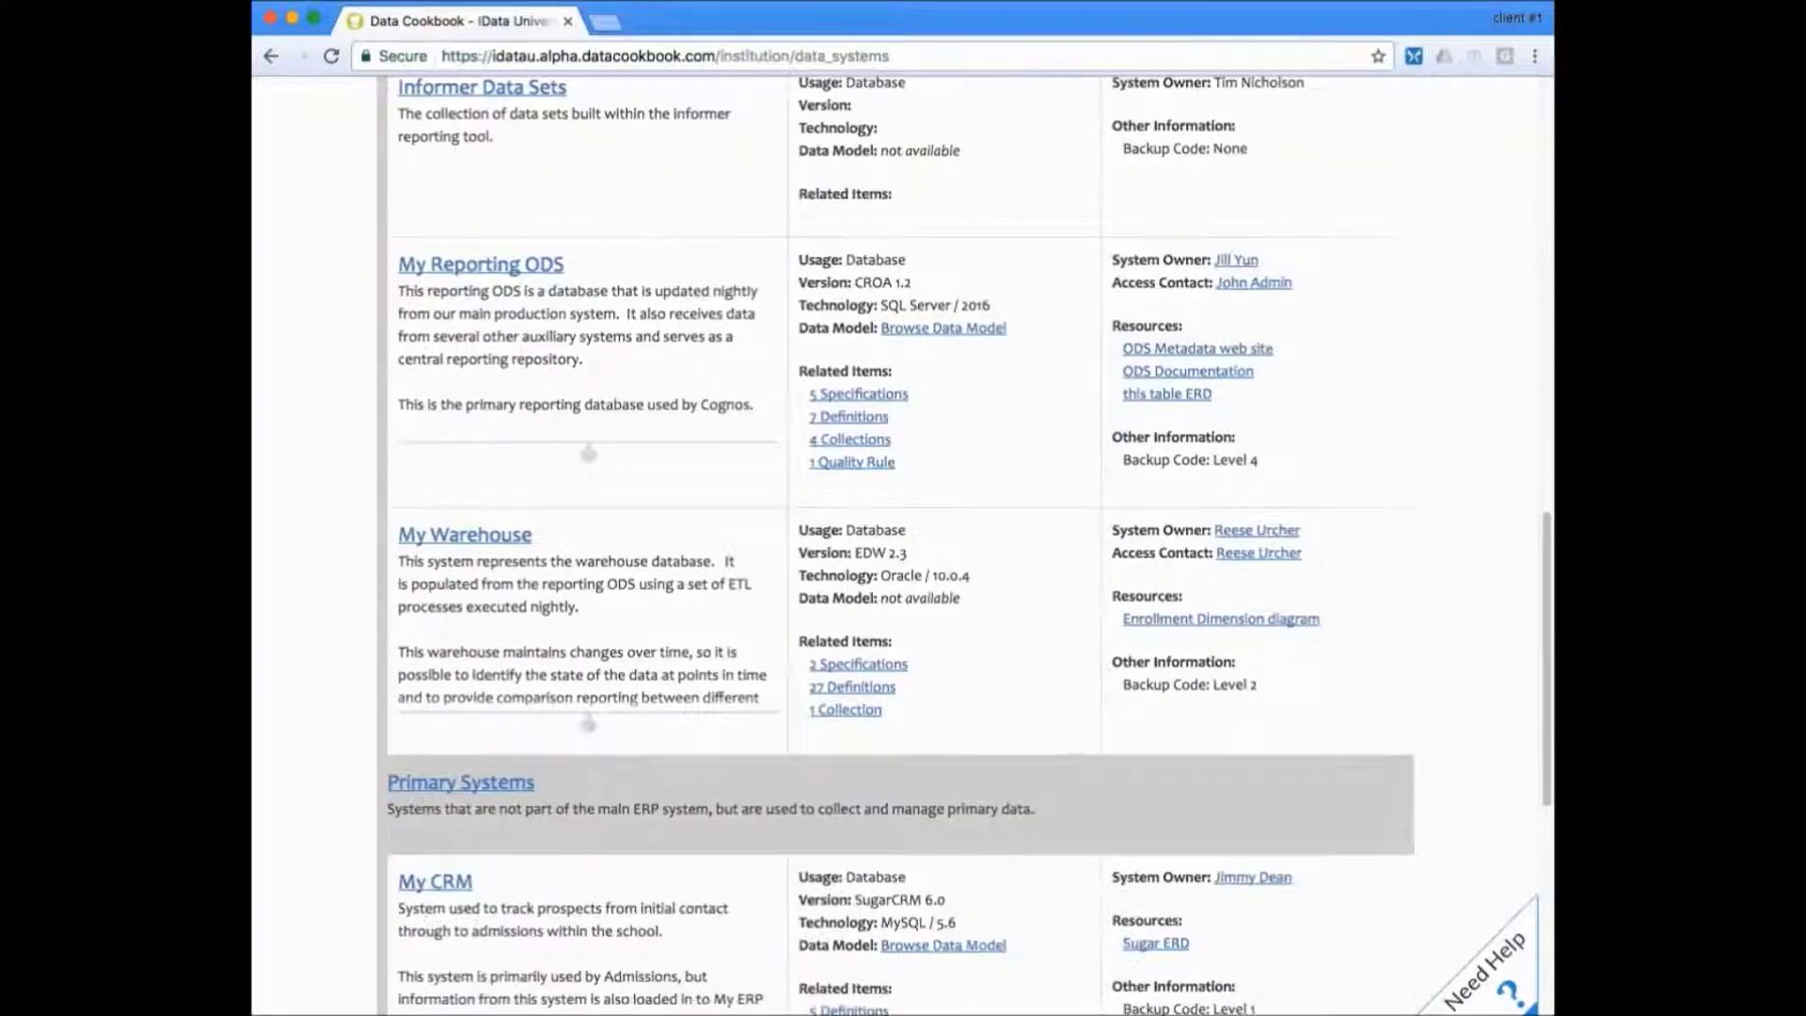
scroll(944, 464, down, 3)
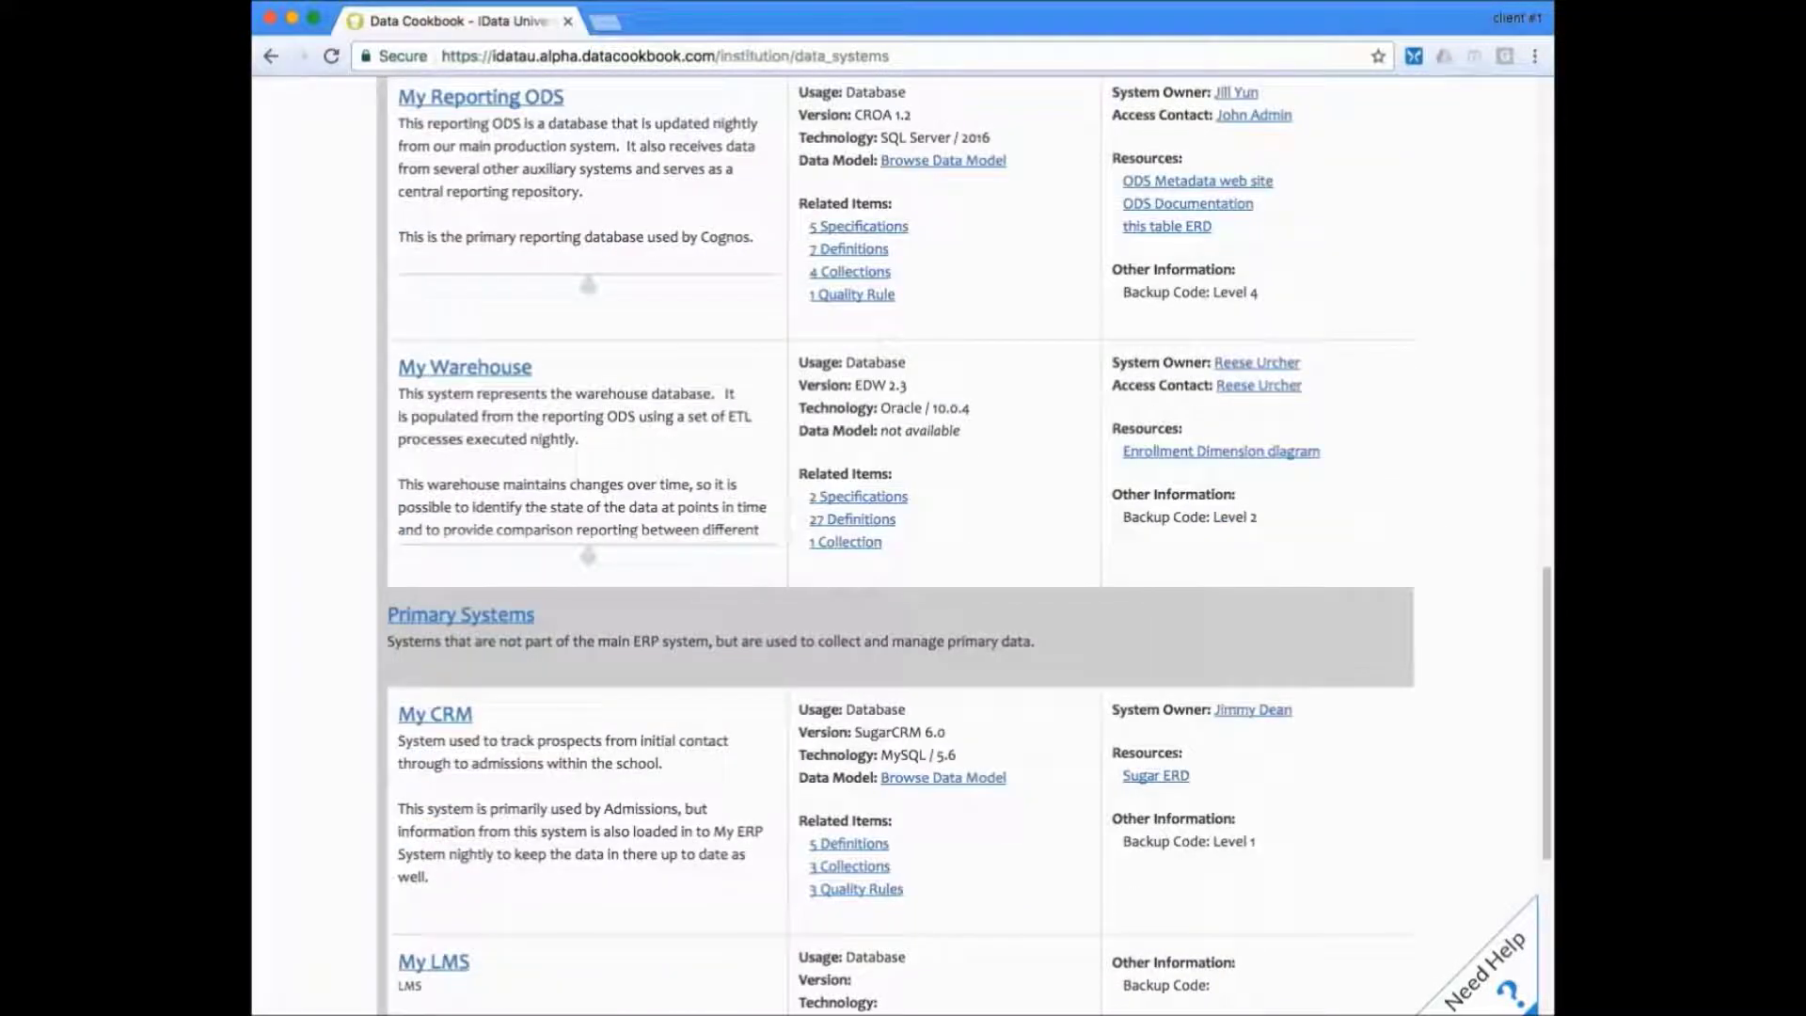
scroll(944, 465, up, 7)
scroll(943, 465, up, 5)
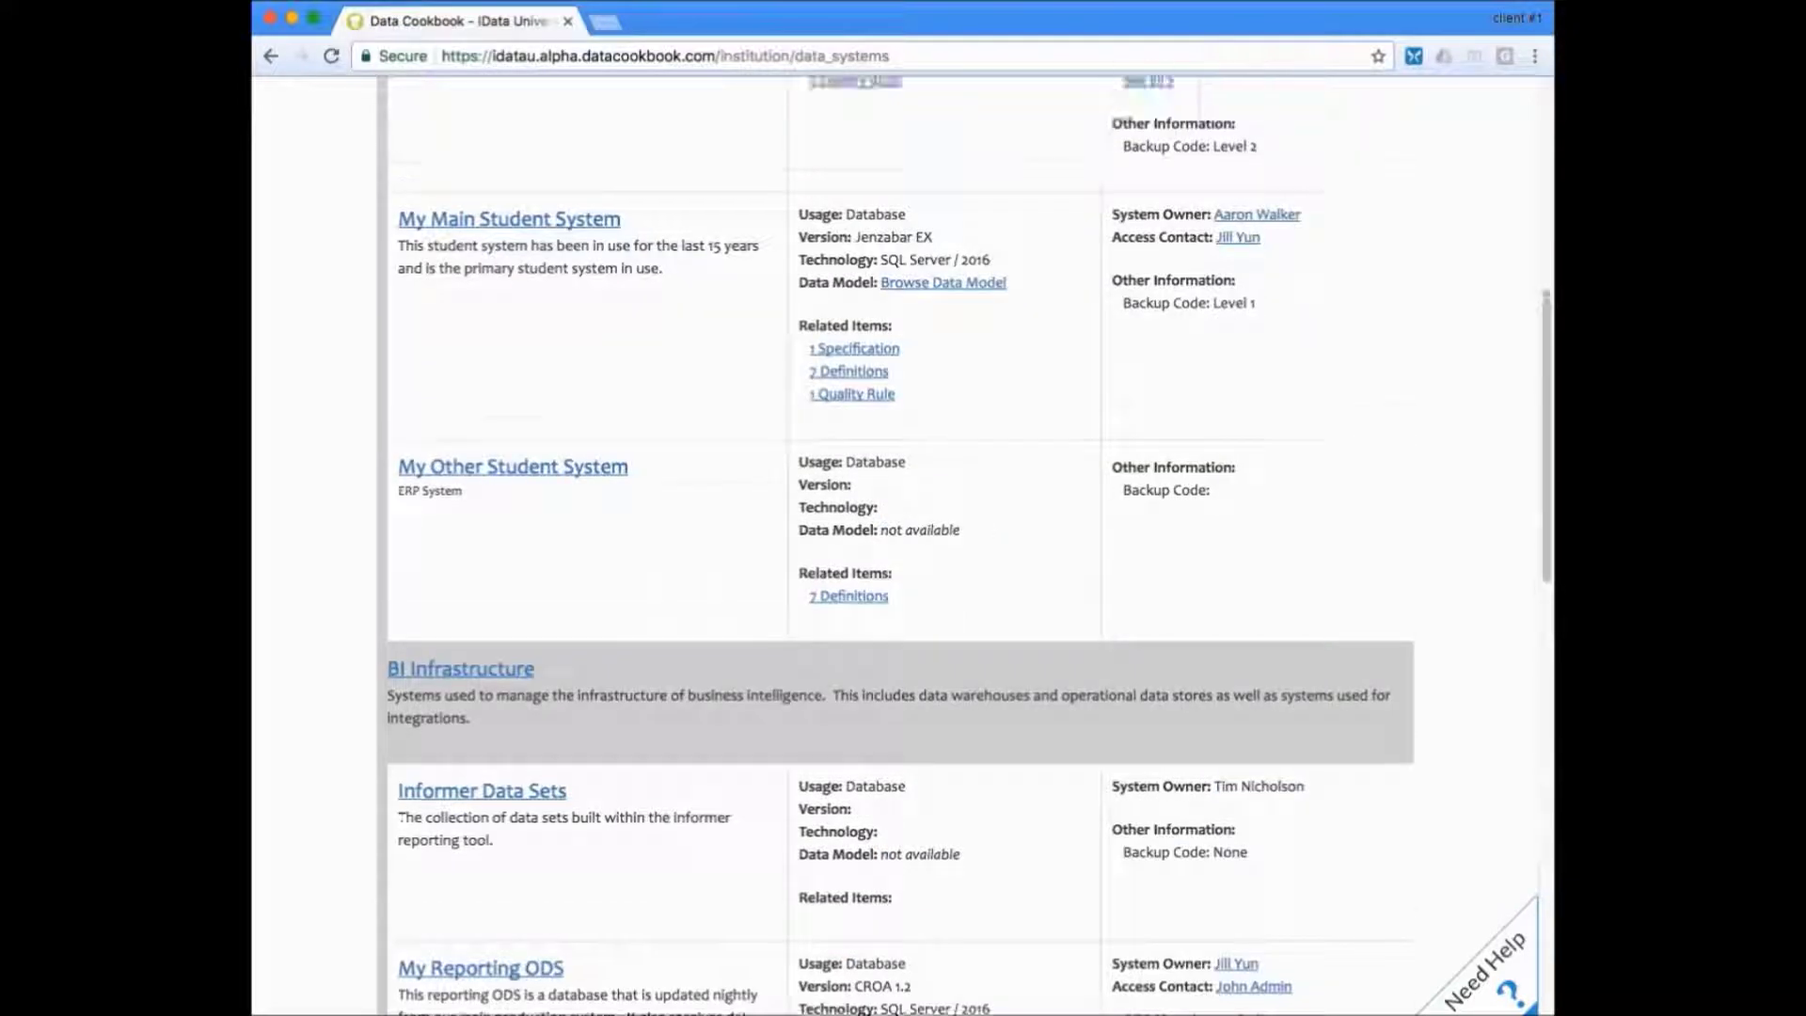
scroll(943, 465, up, 3)
scroll(944, 465, up, 4)
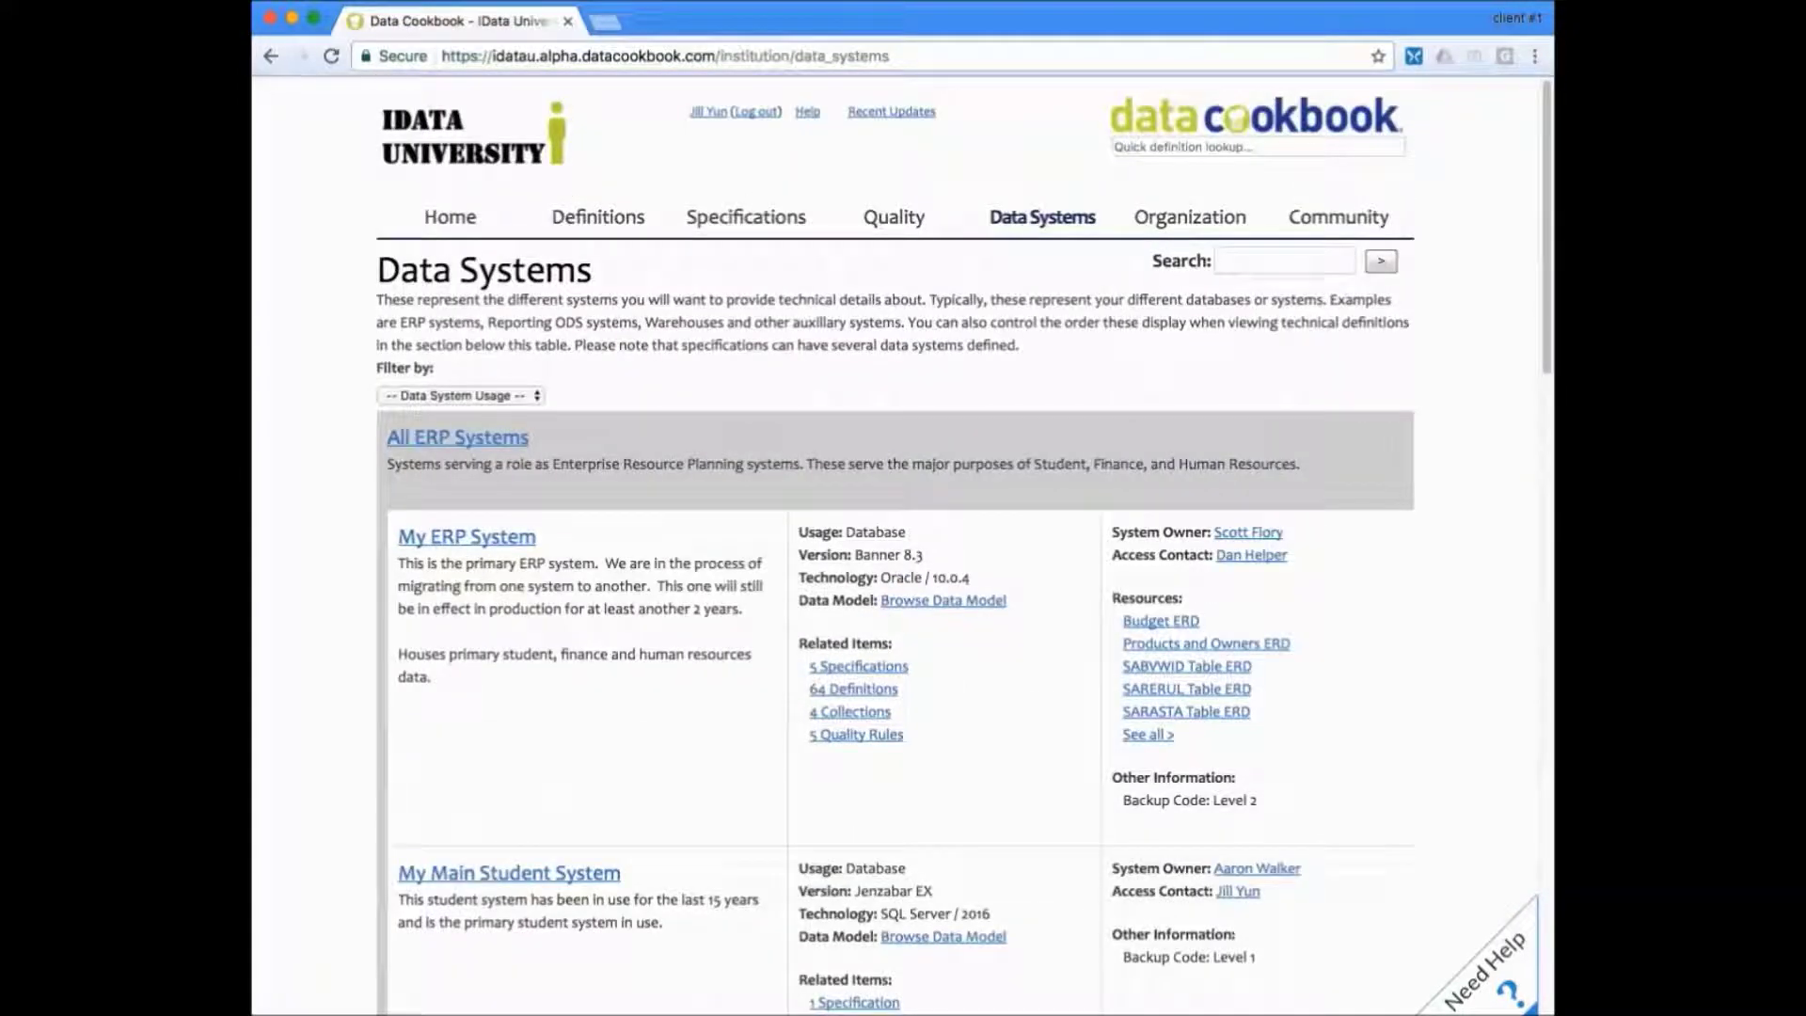
text(student)
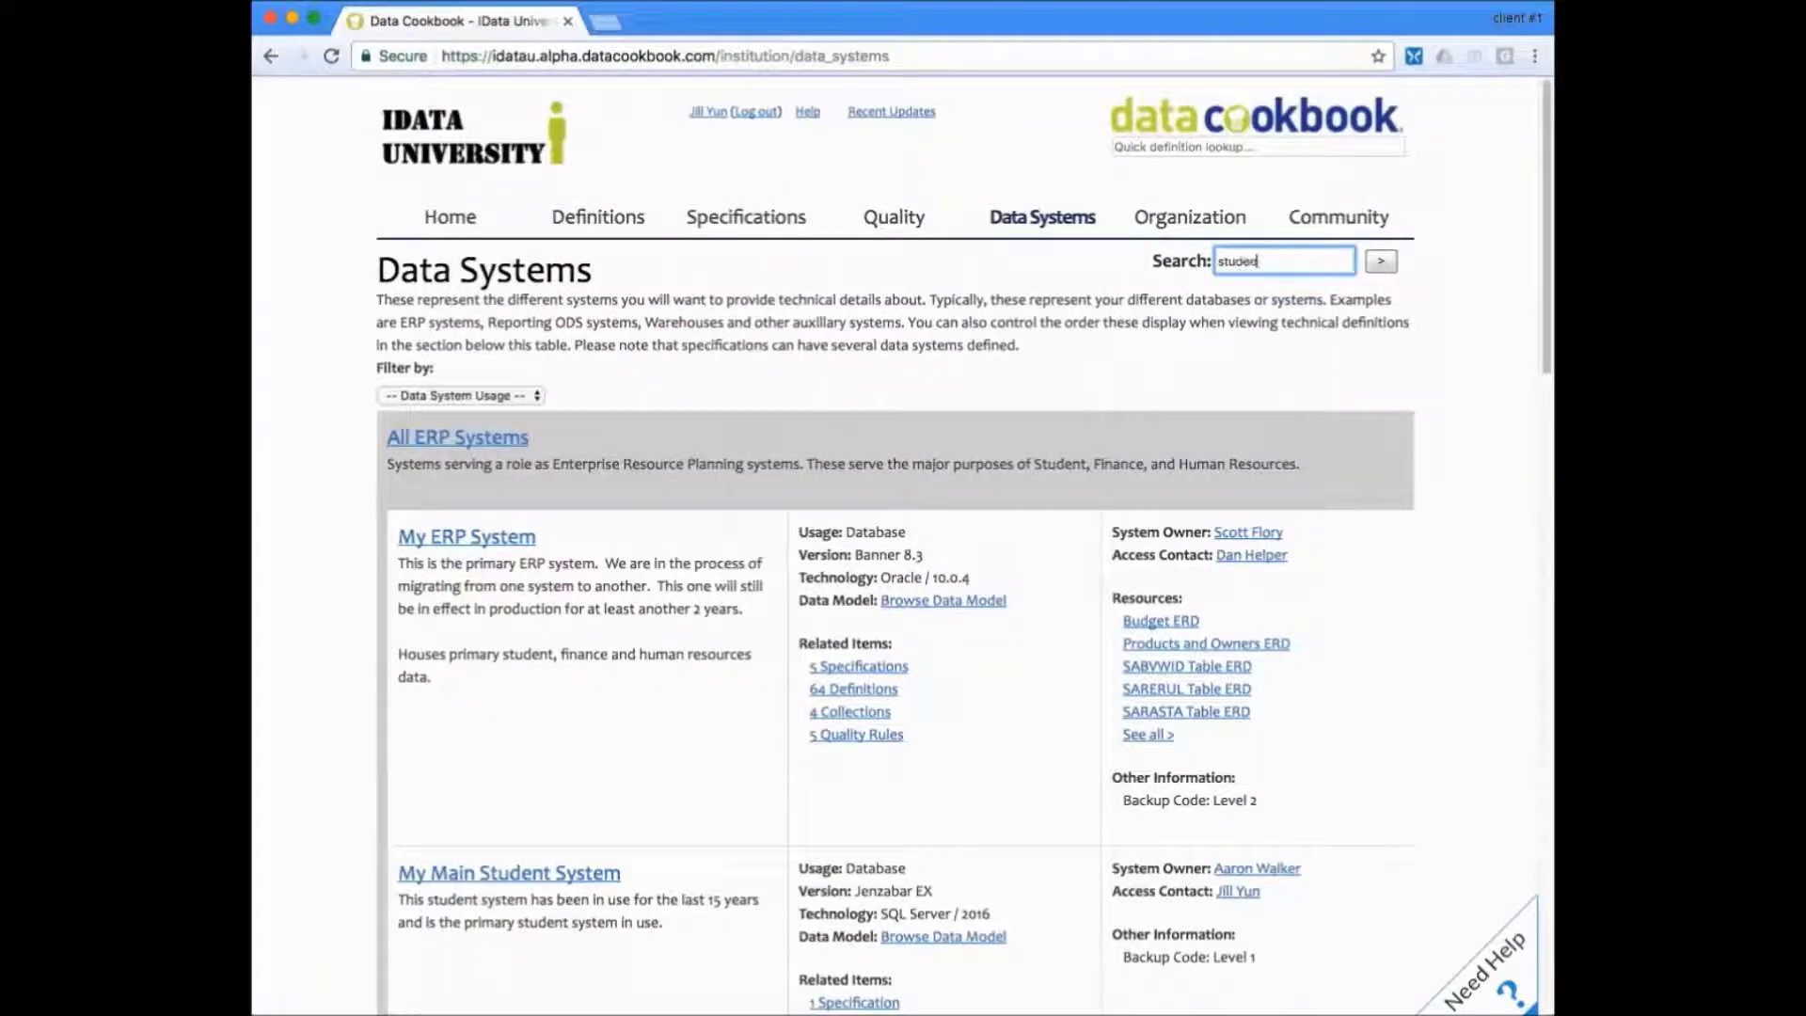
key(Return)
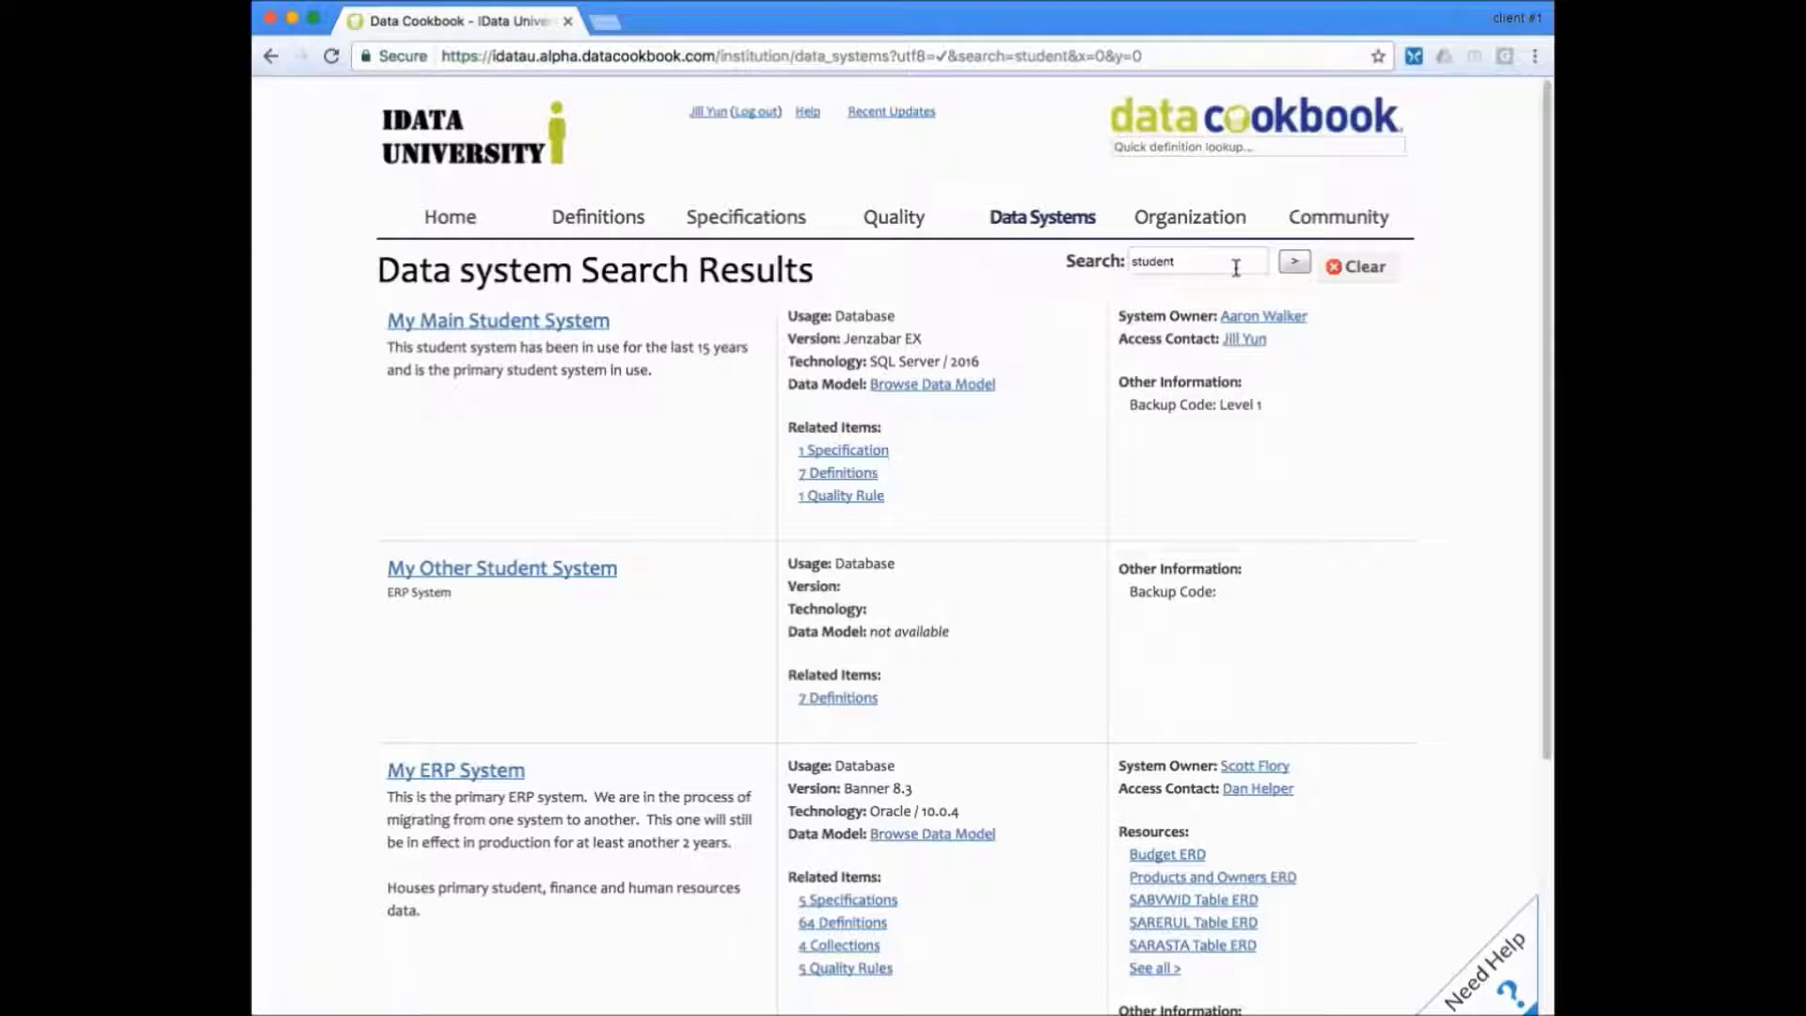
key(alt+Left)
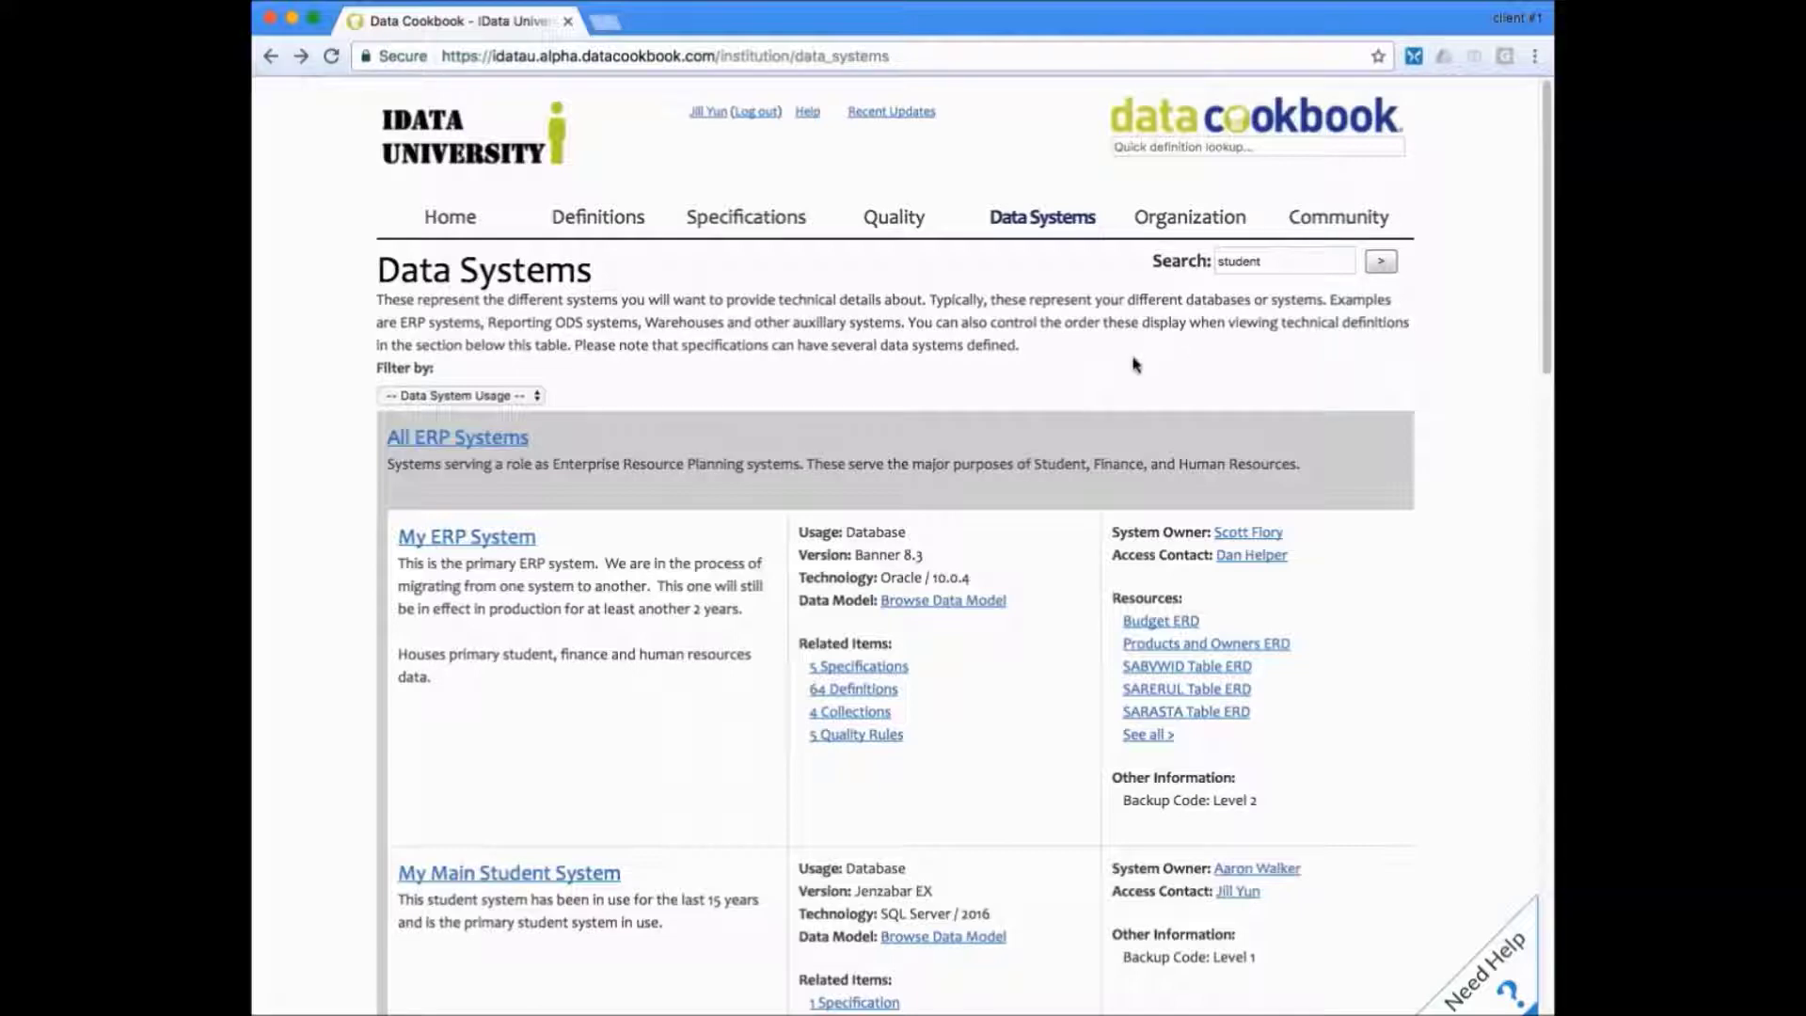
scroll(1135, 364, down, 1)
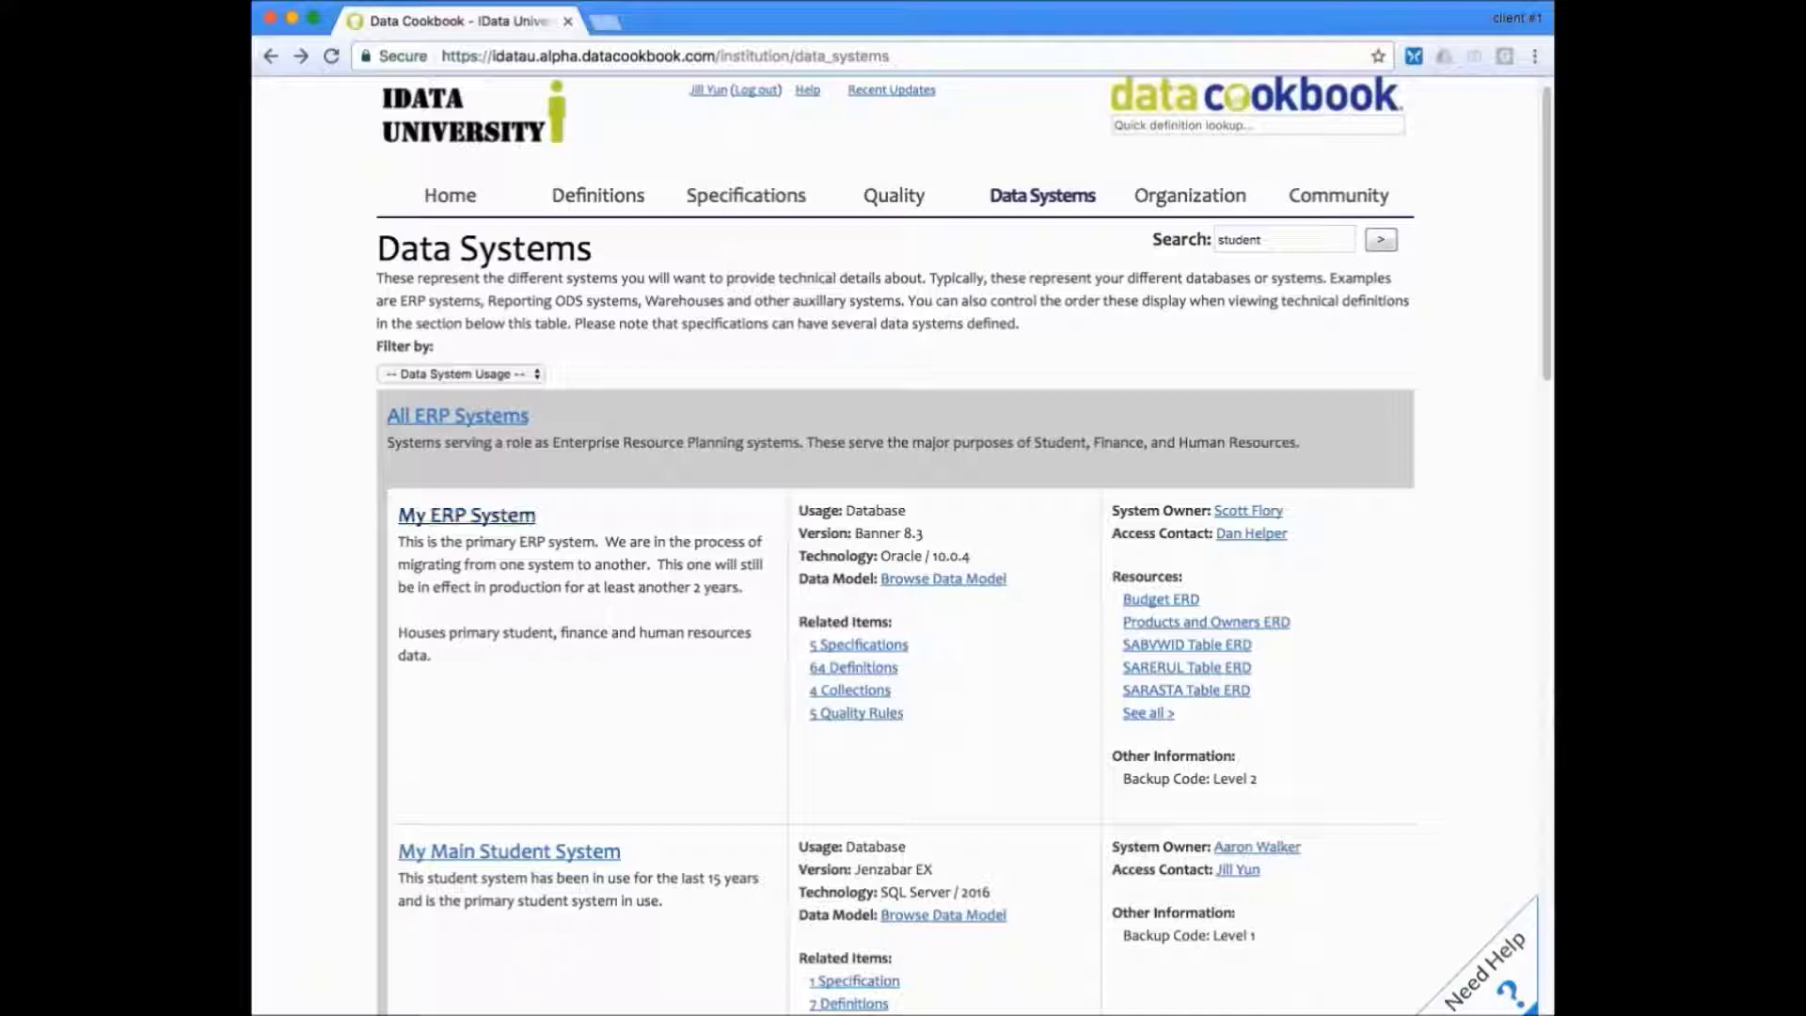
Open My ERP System and review its access details, backup code and four data schemas
click(528, 523)
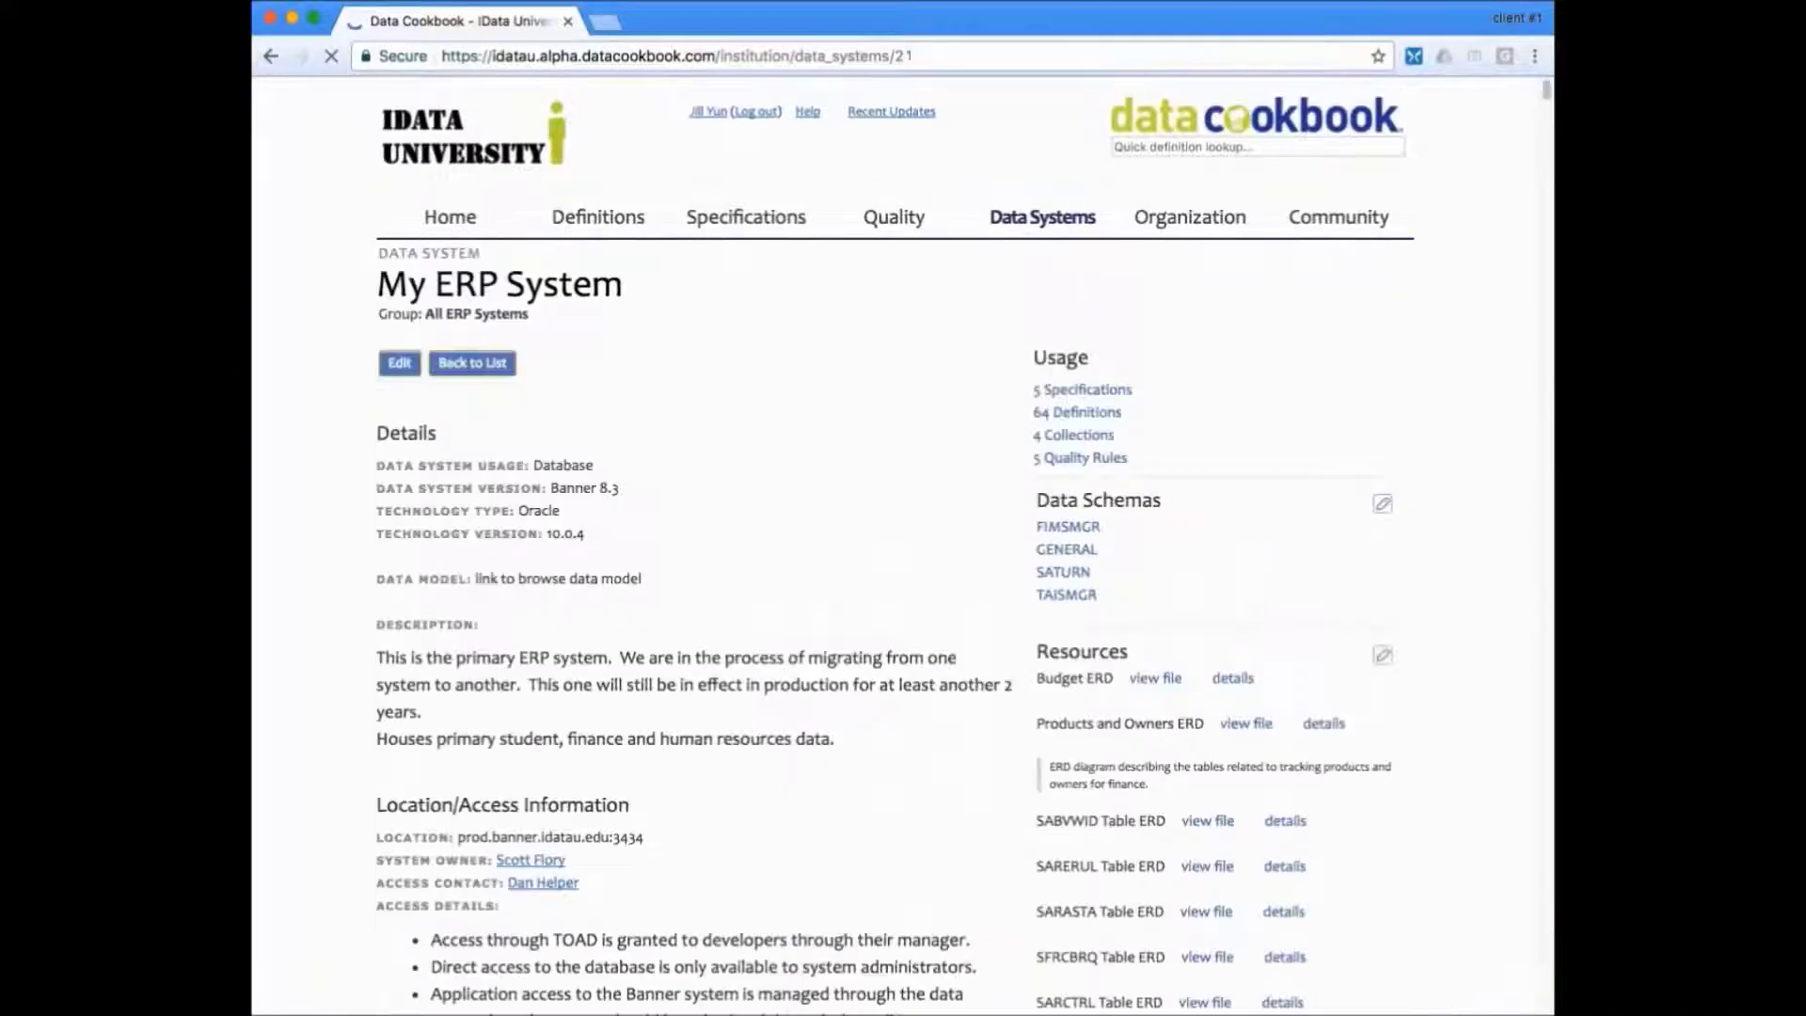
scroll(860, 631, down, 1)
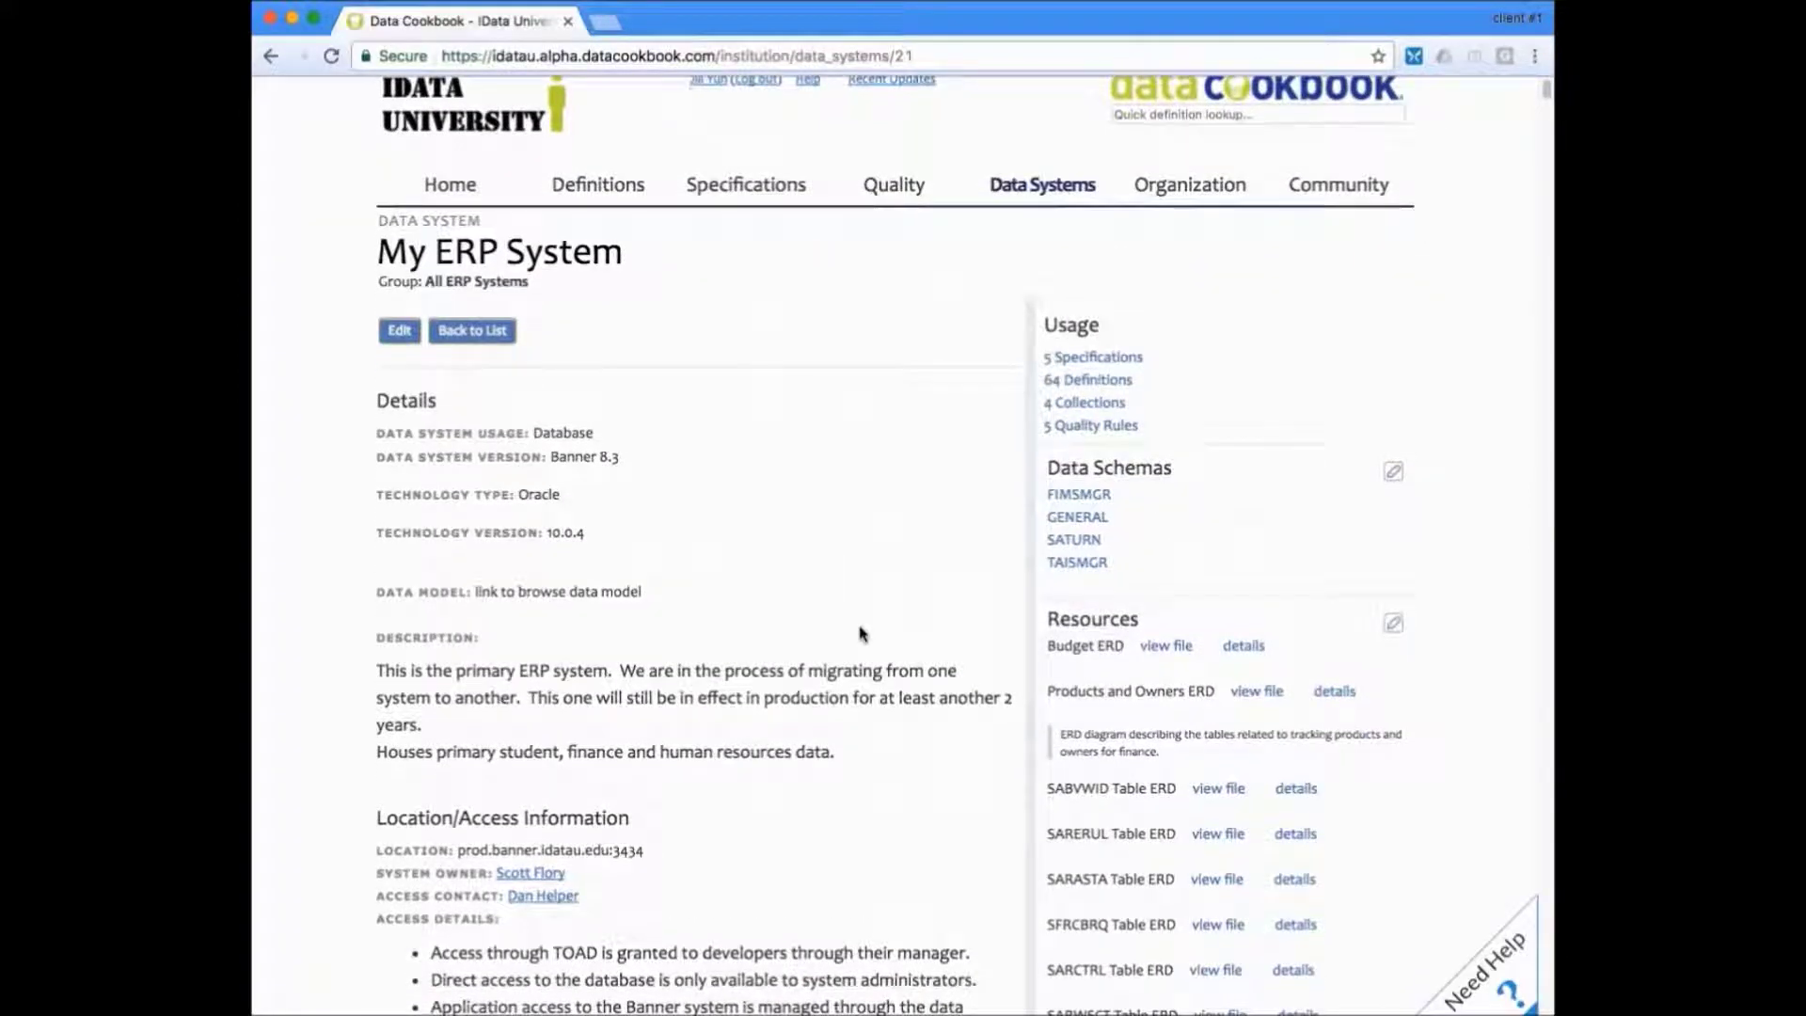
scroll(860, 633, down, 1)
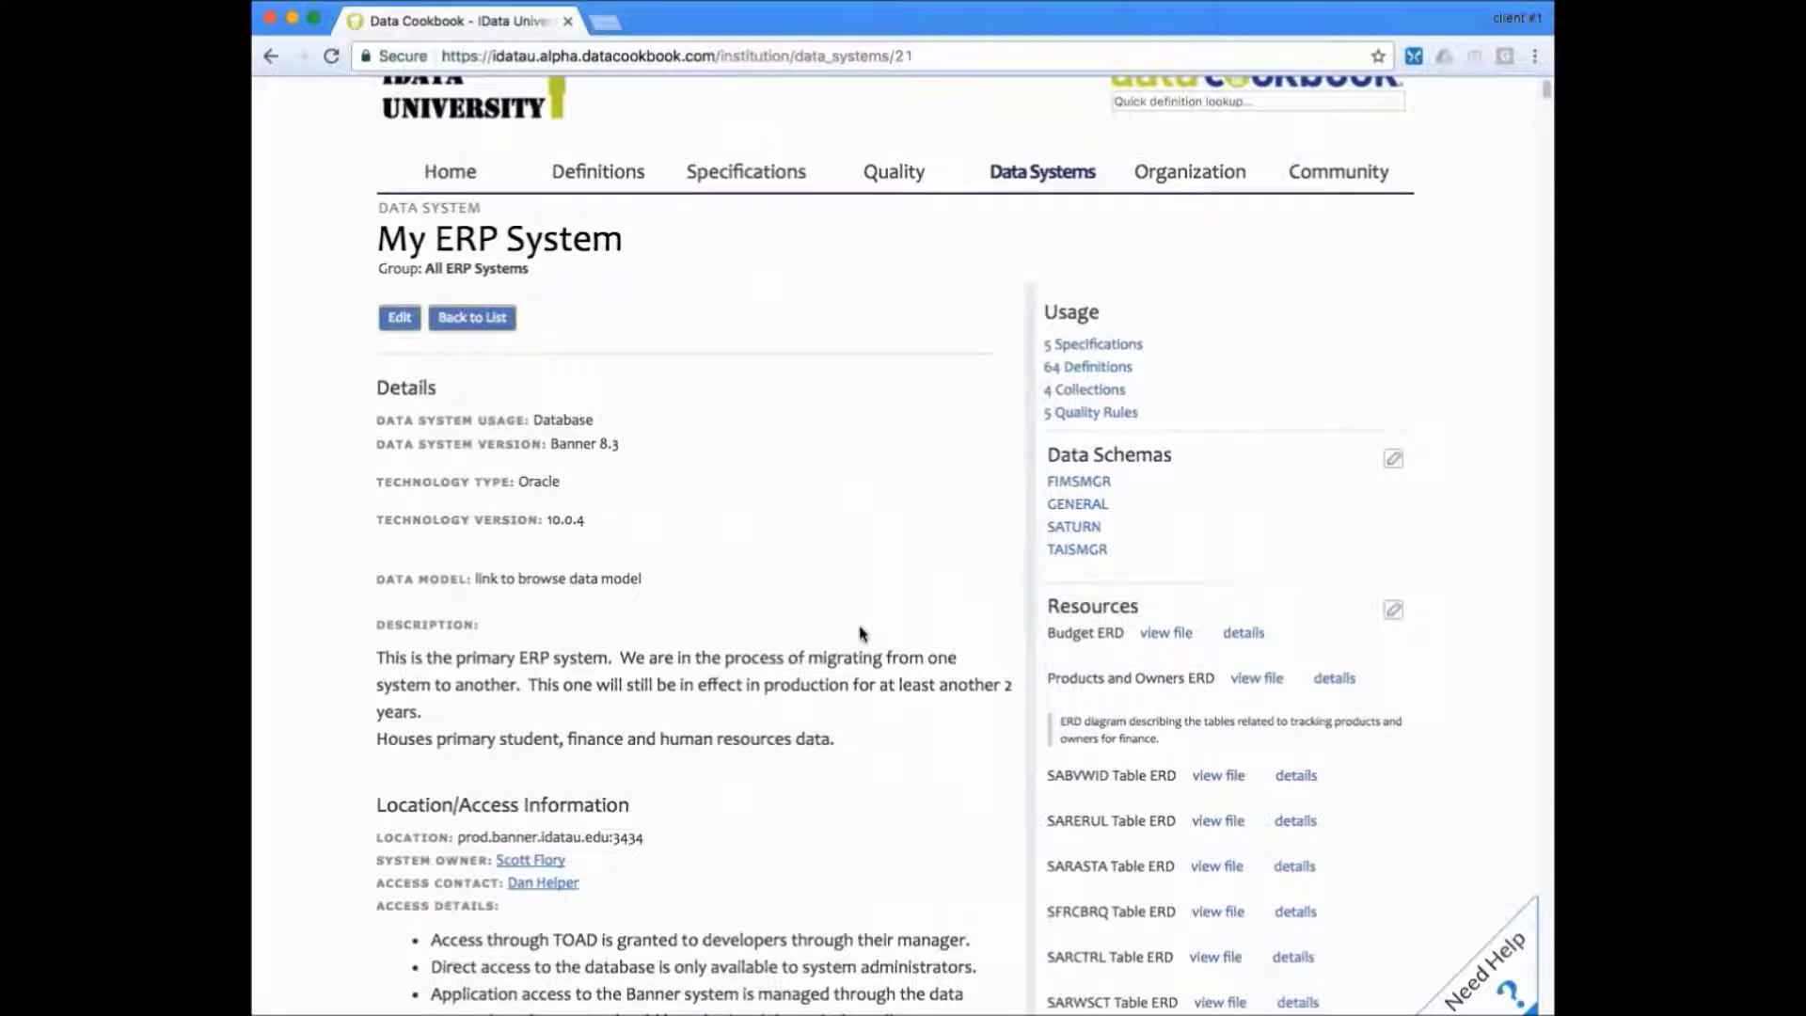
scroll(860, 633, down, 2)
scroll(847, 715, down, 1)
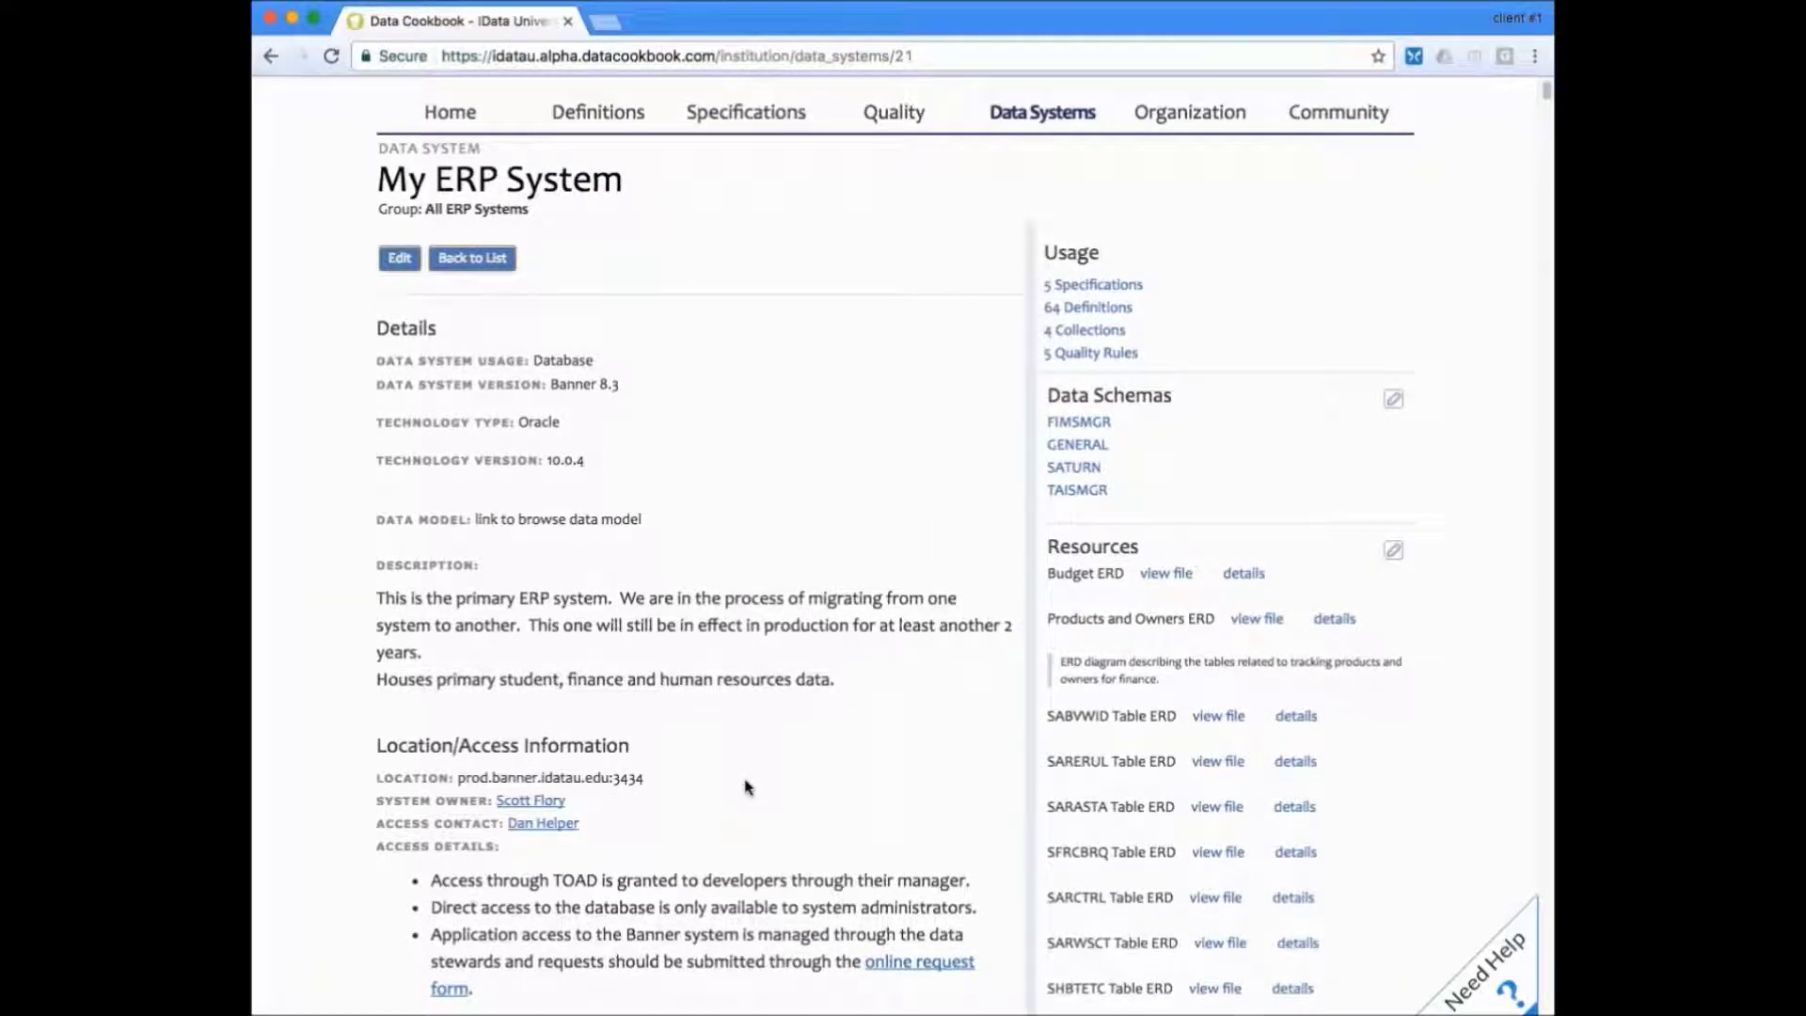
scroll(751, 785, down, 2)
scroll(755, 782, down, 3)
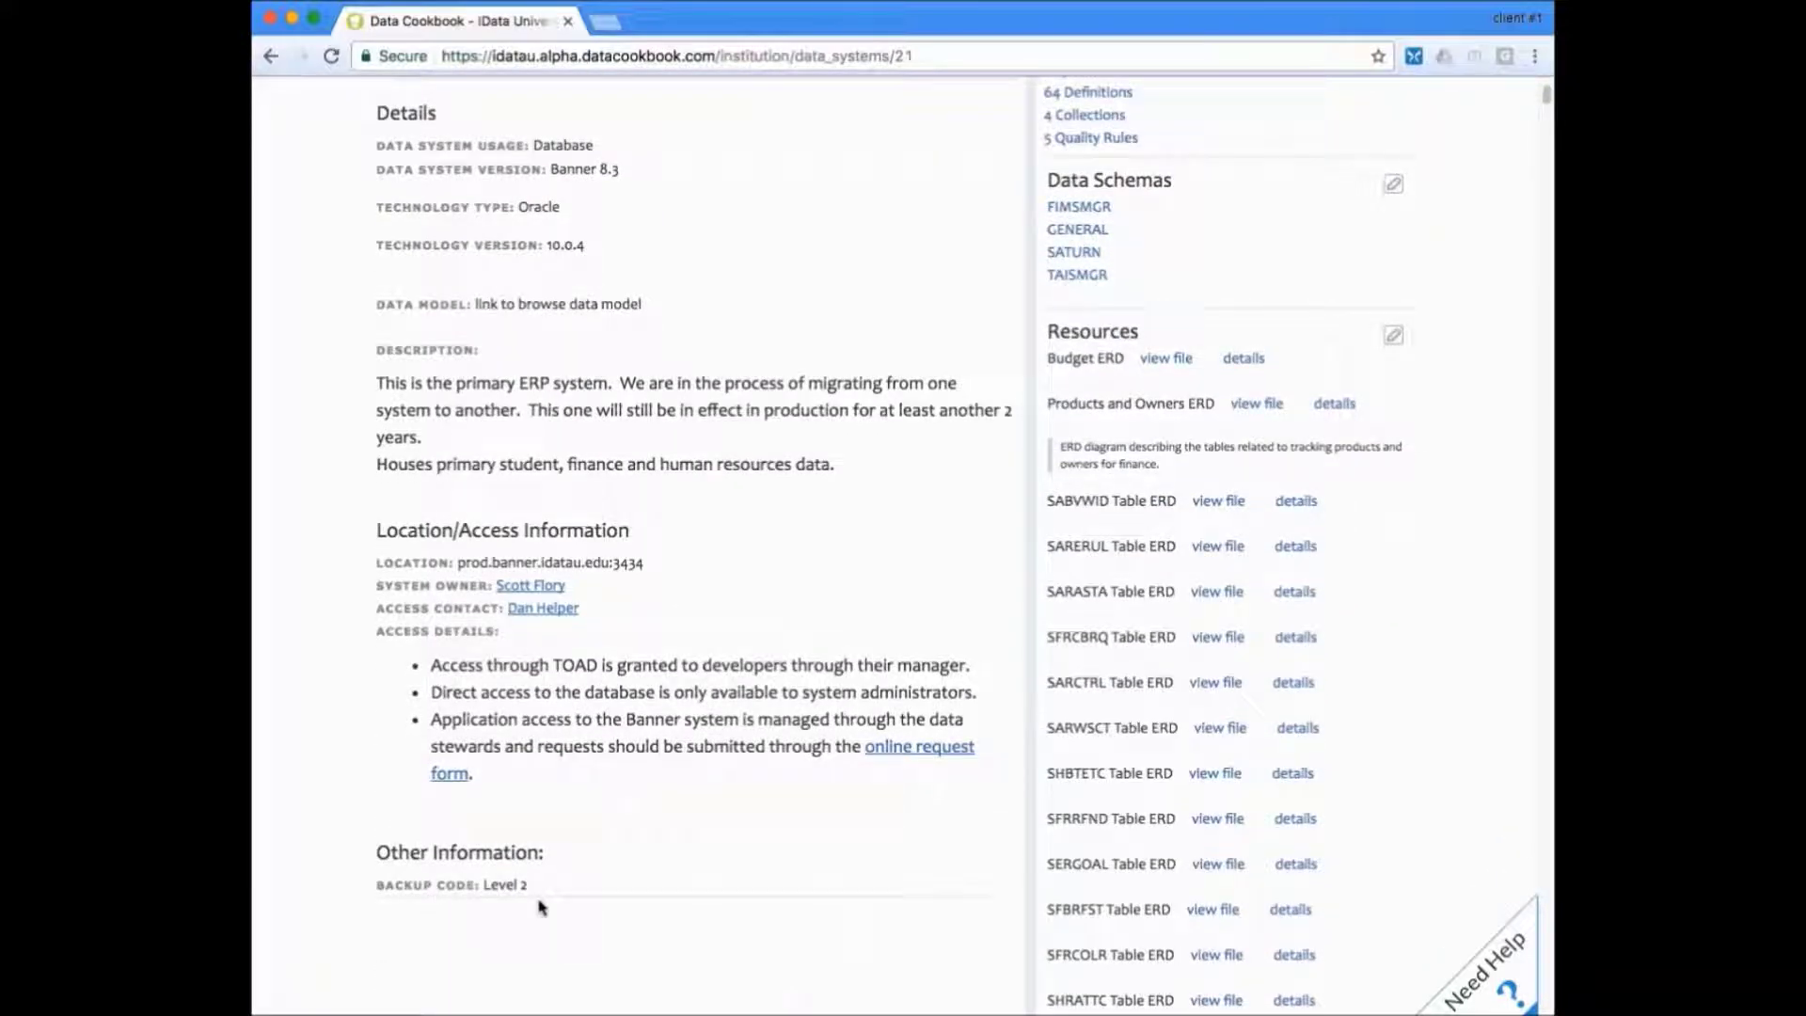
scroll(715, 771, up, 2)
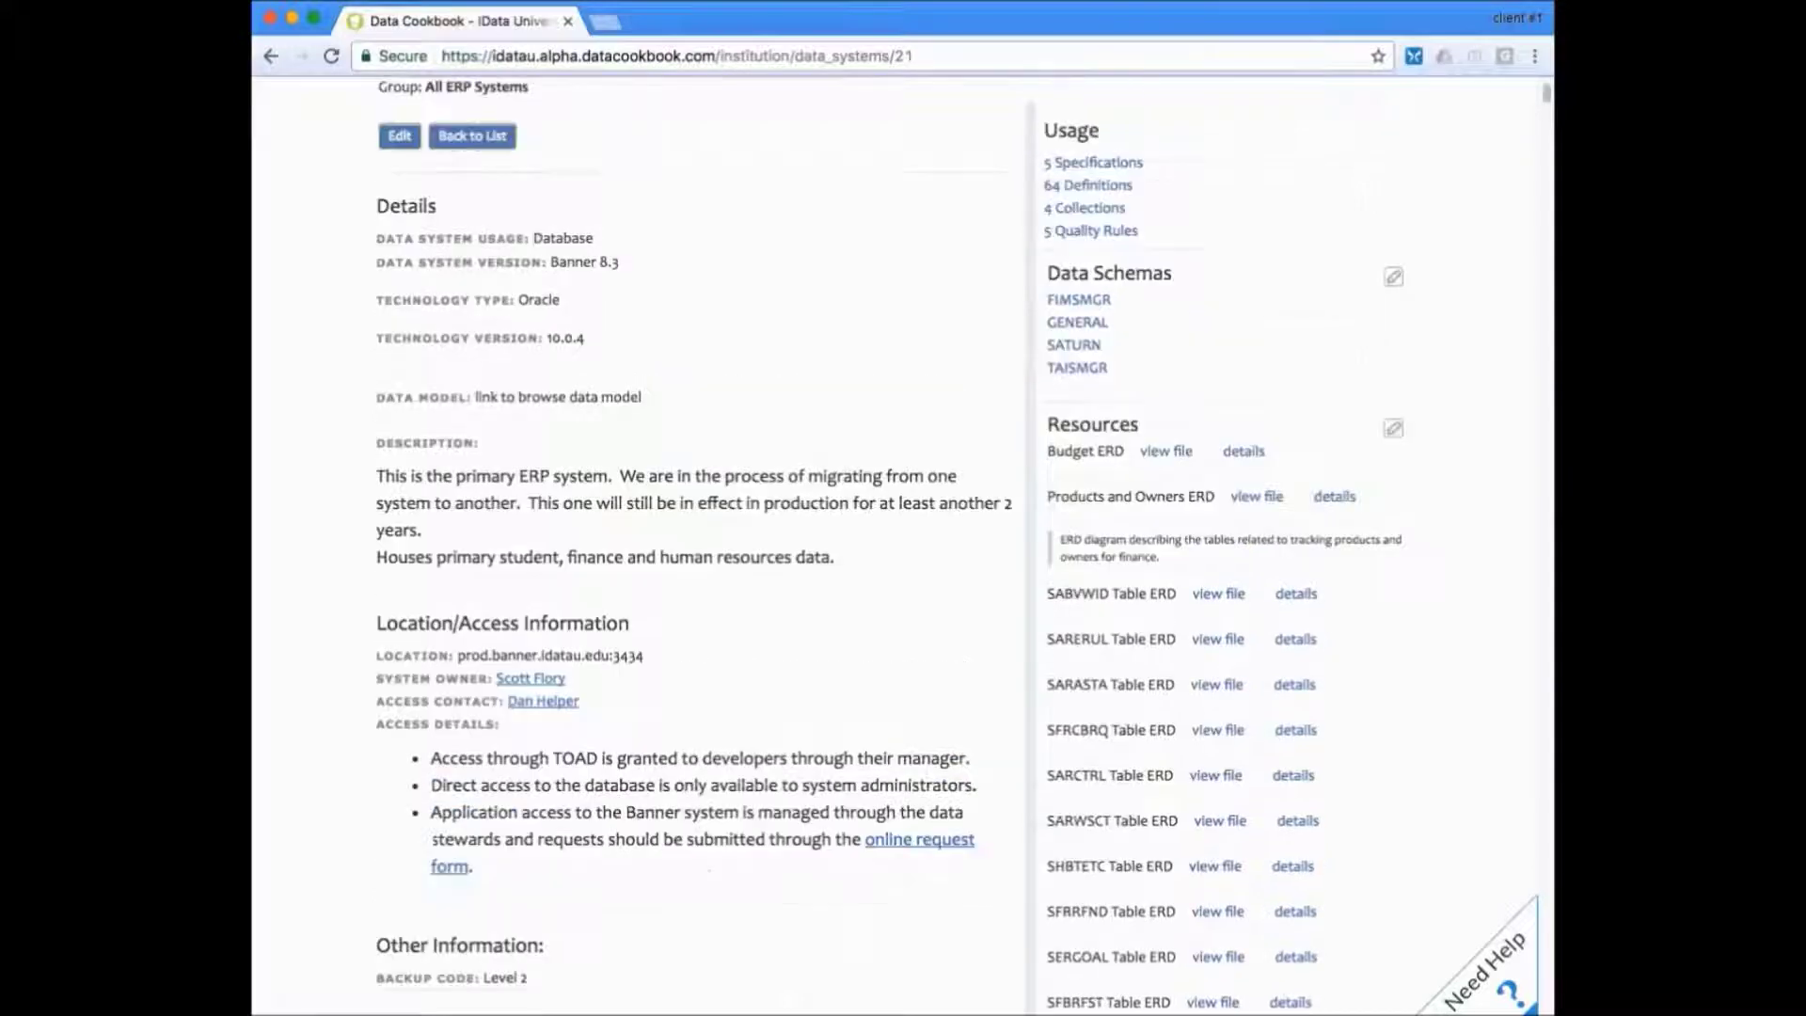
scroll(828, 640, up, 5)
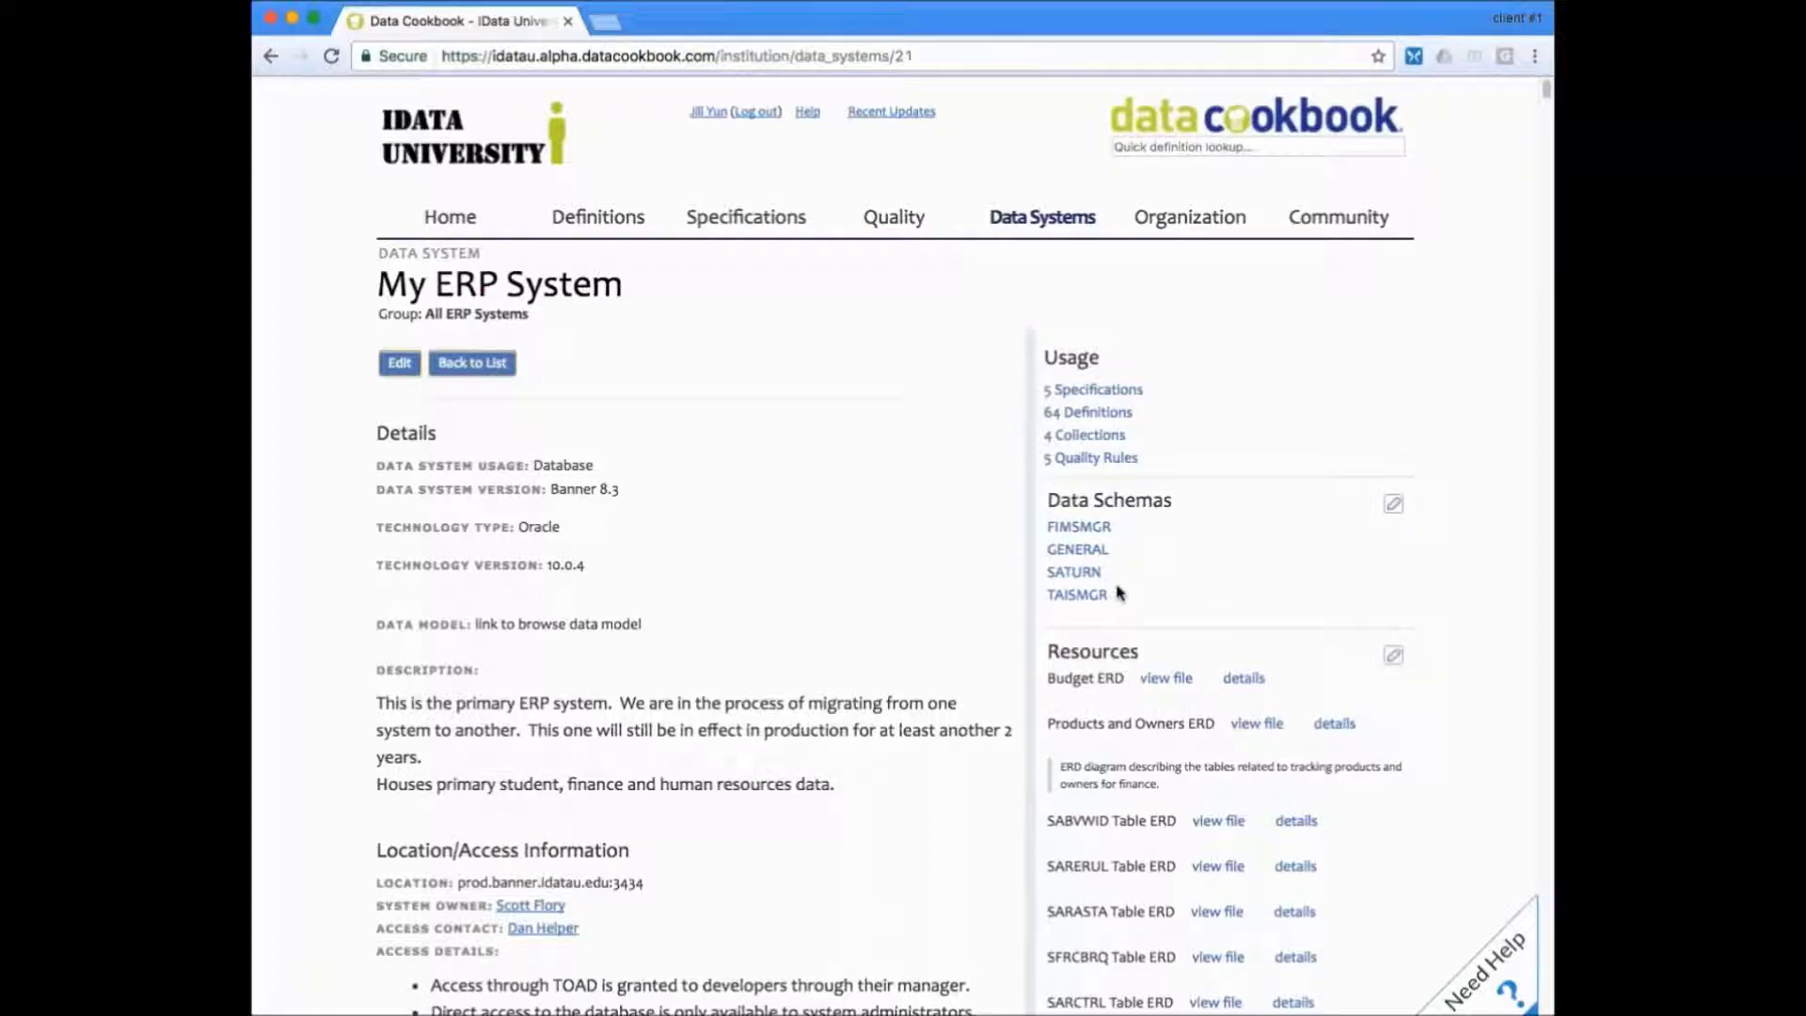
List the SATURN schema's tables and page to 25, then 18, to find SPBPERS
click(1087, 576)
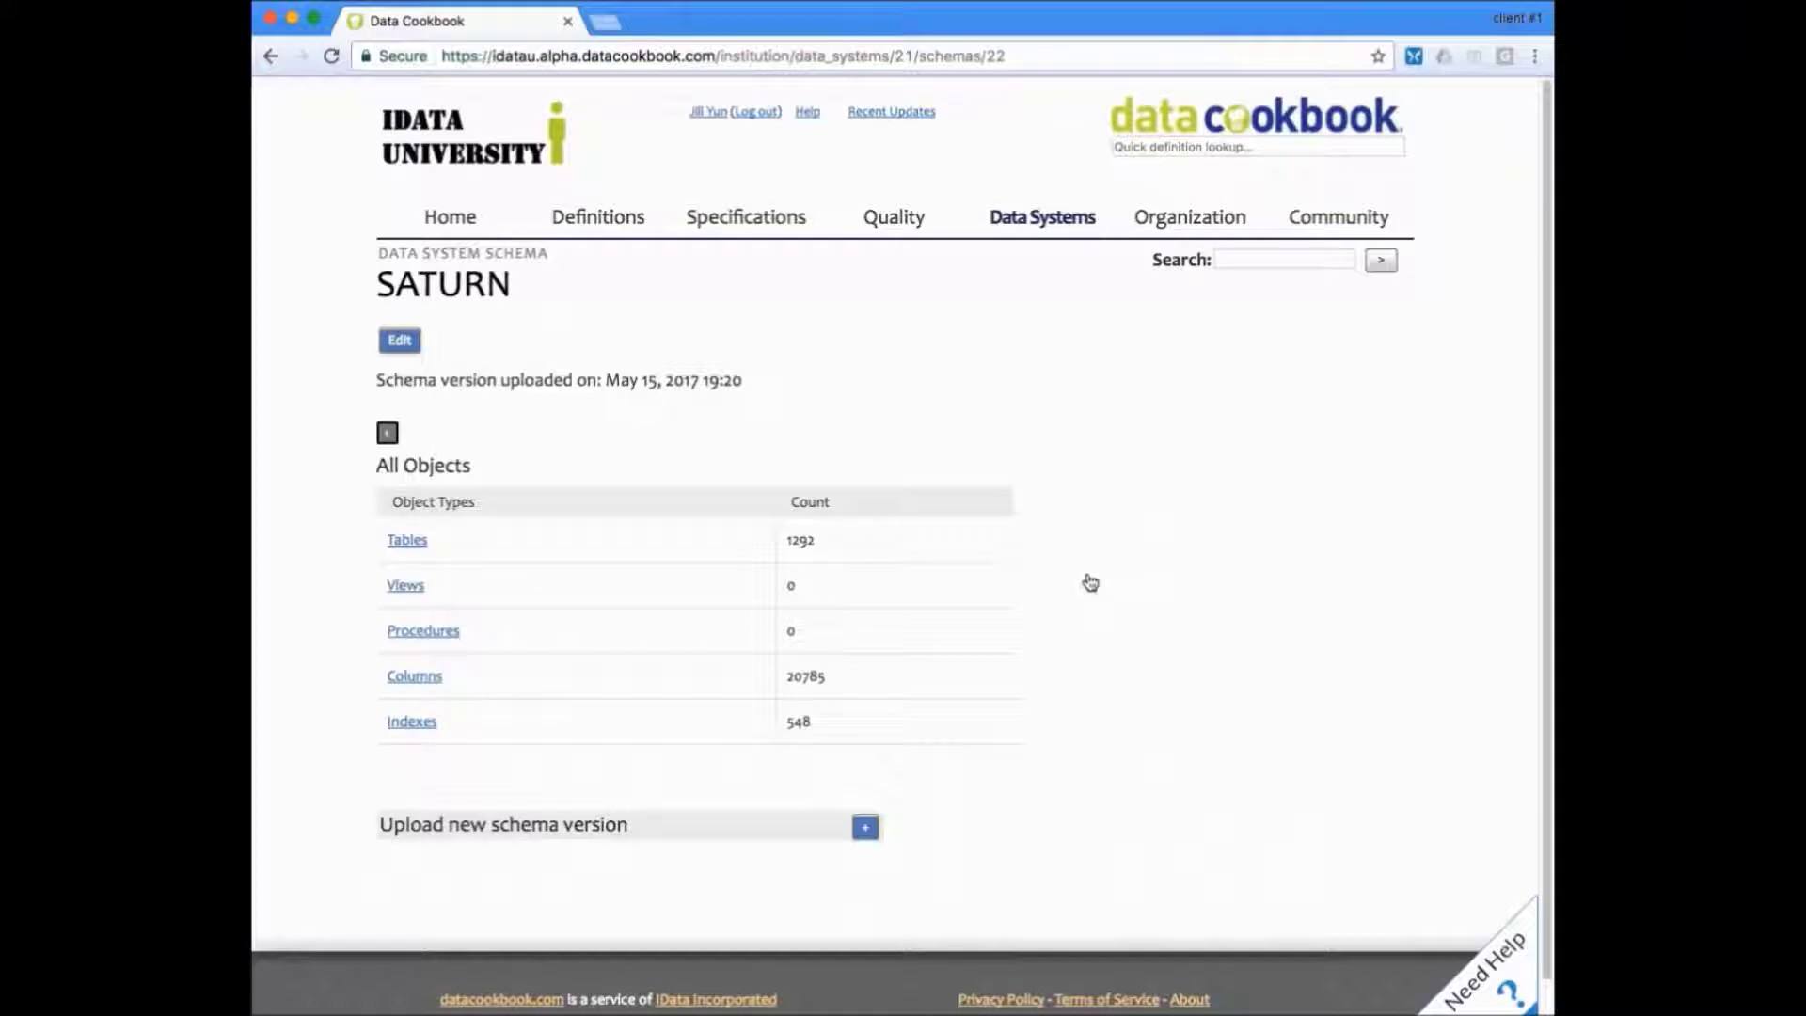
click(408, 540)
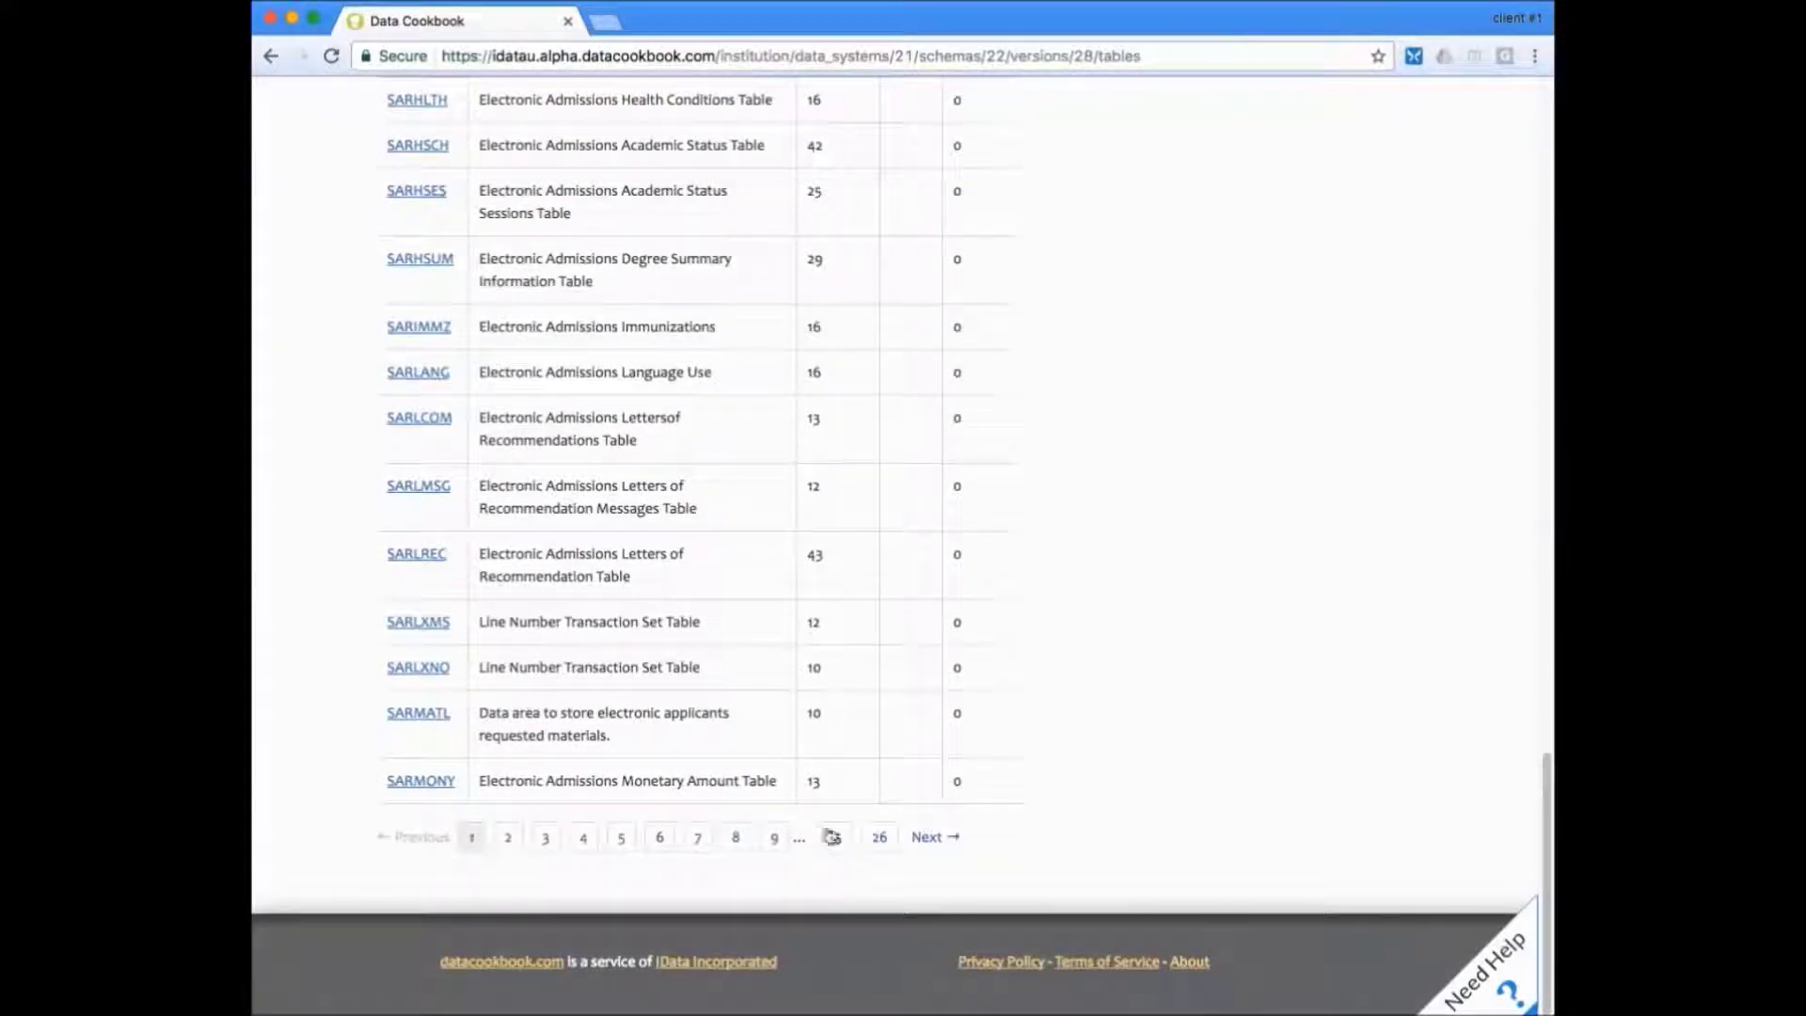
click(833, 837)
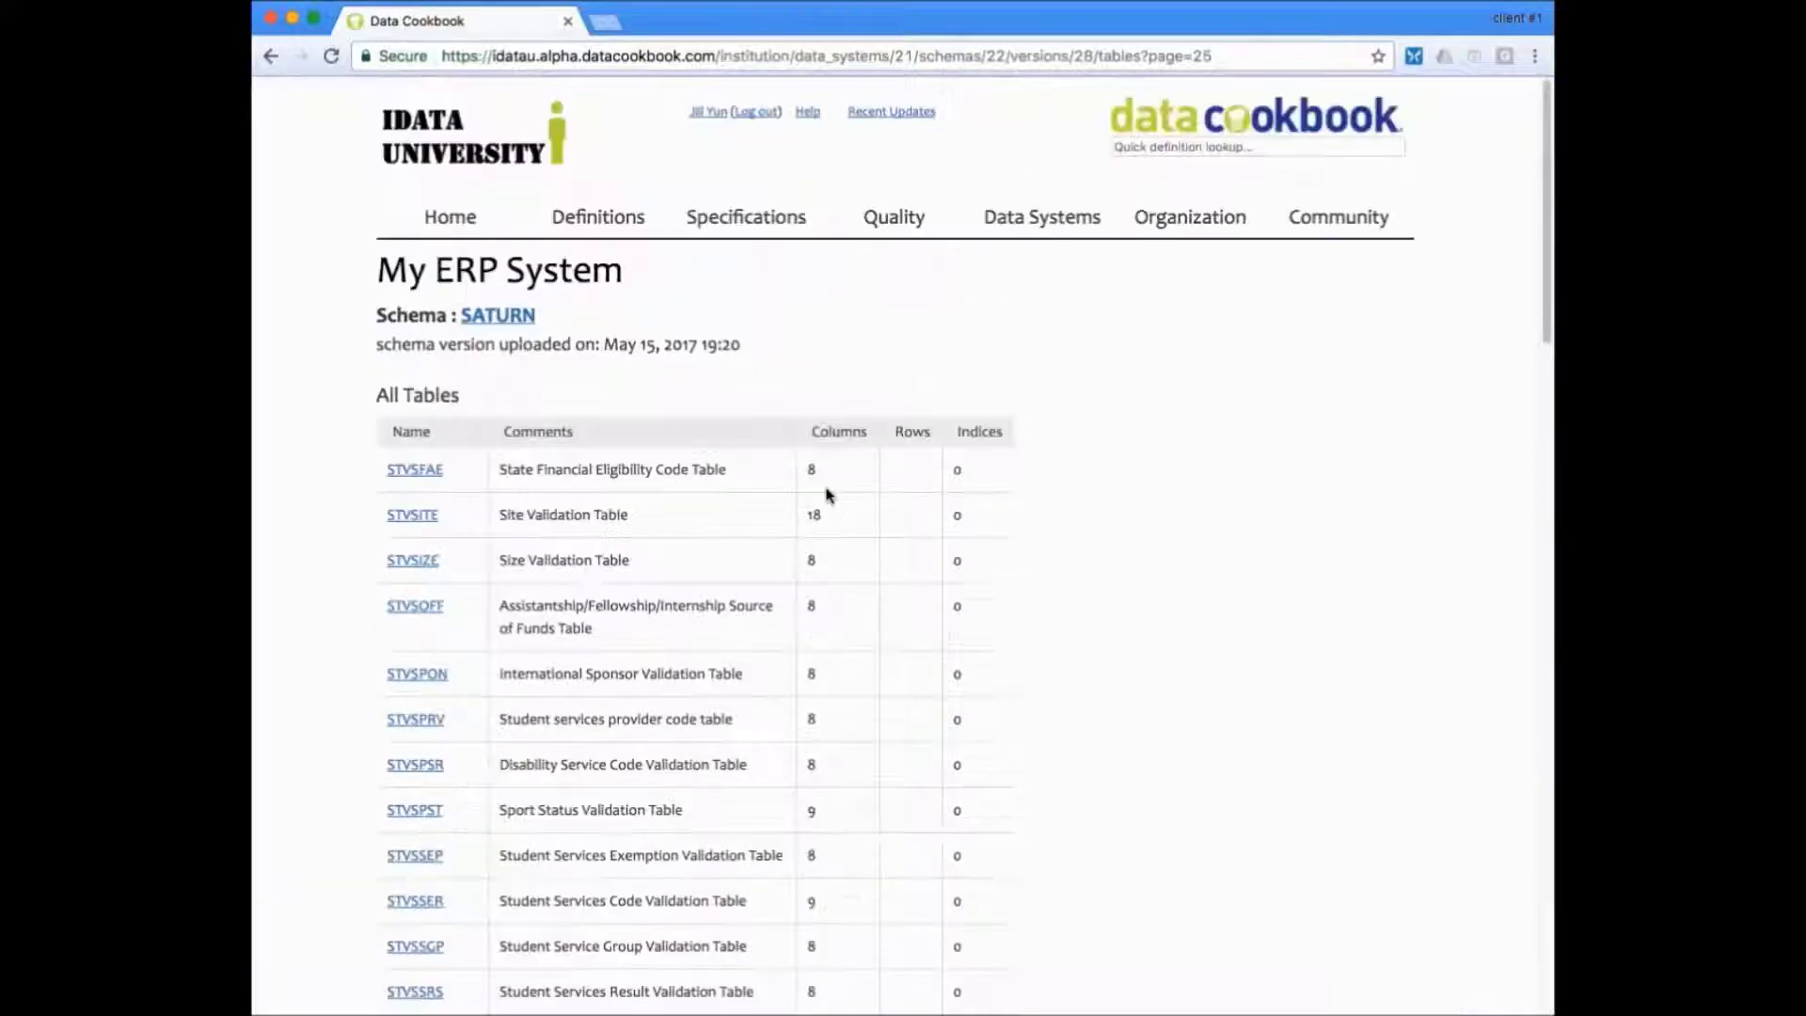
scroll(821, 566, down, 3)
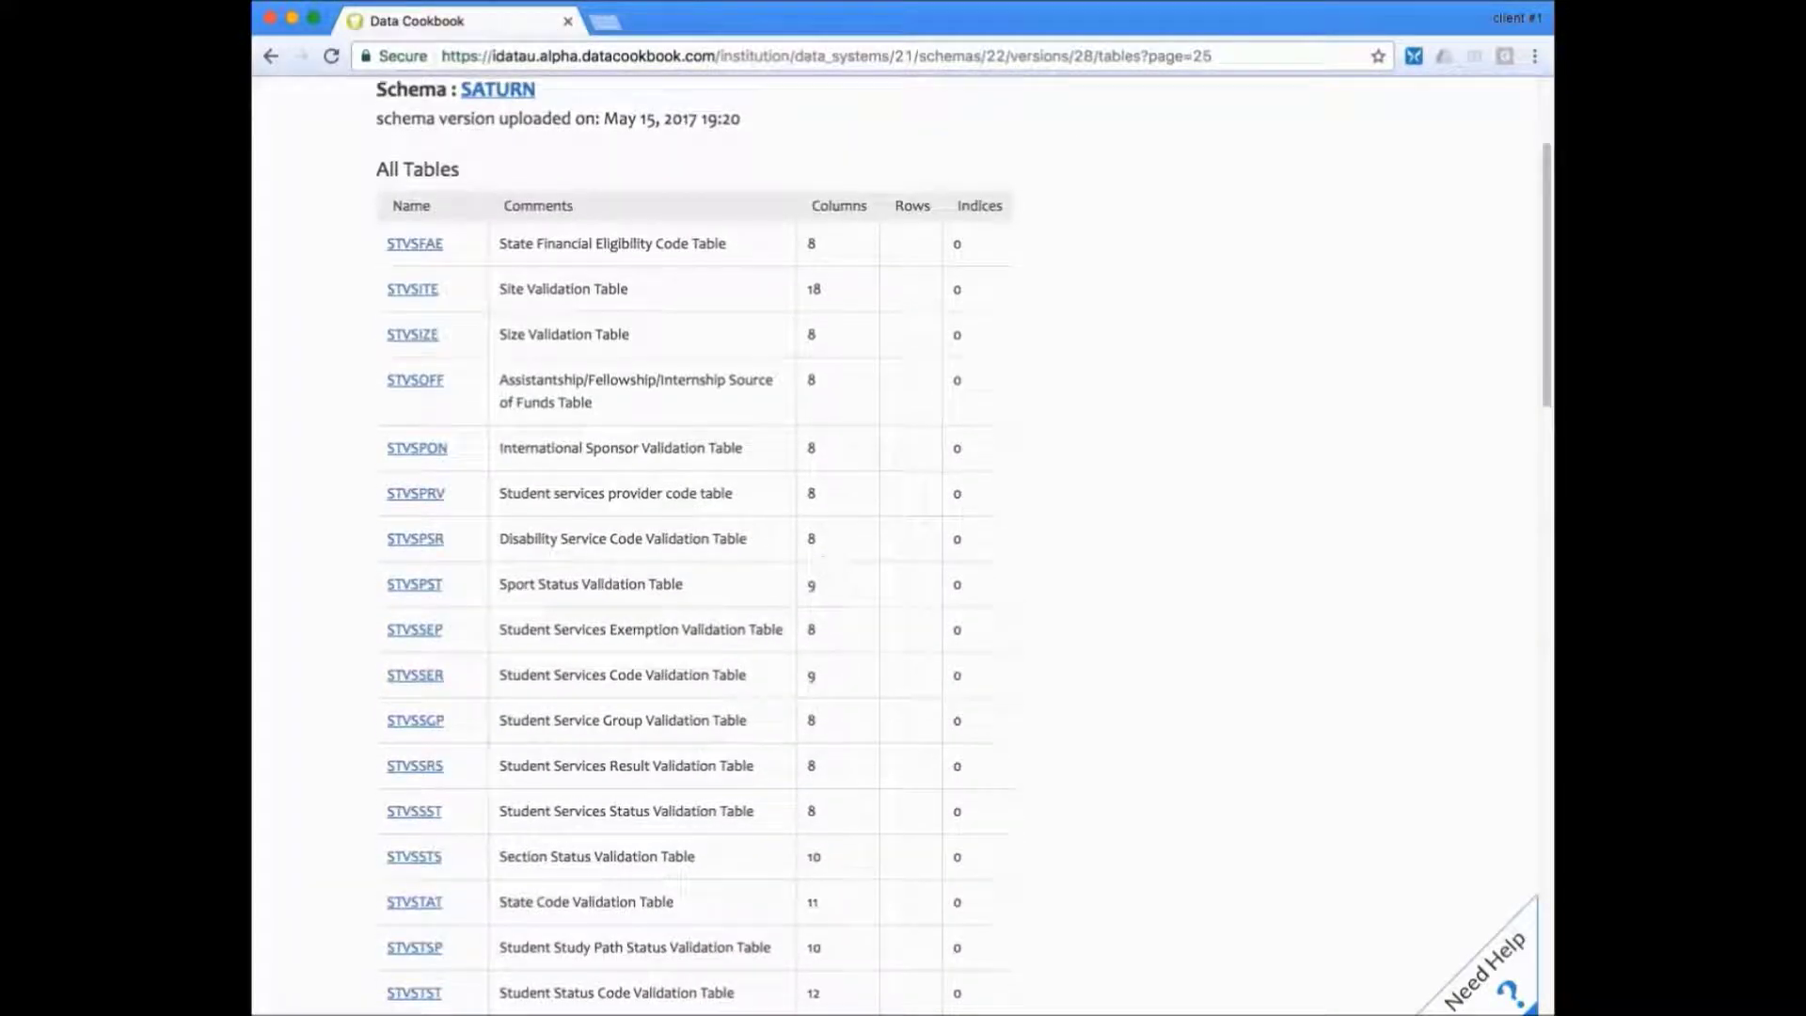
scroll(809, 602, down, 10)
scroll(781, 680, down, 10)
scroll(781, 680, down, 2)
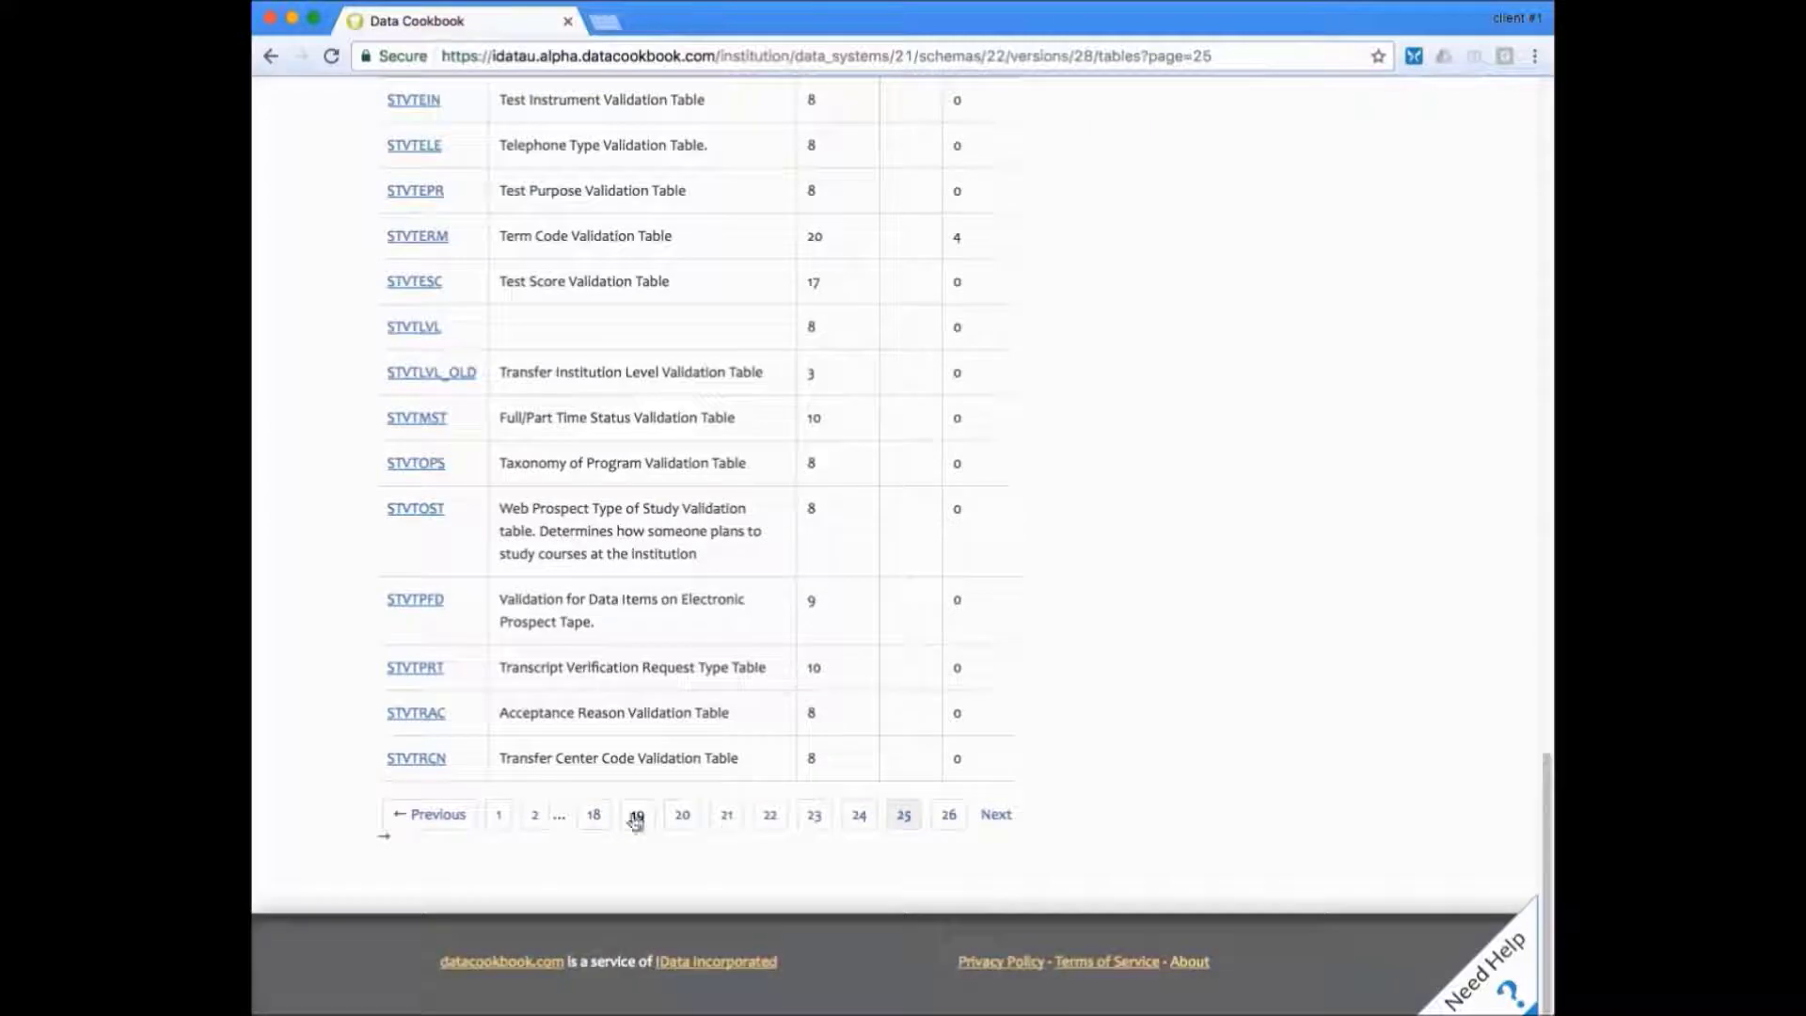
click(594, 814)
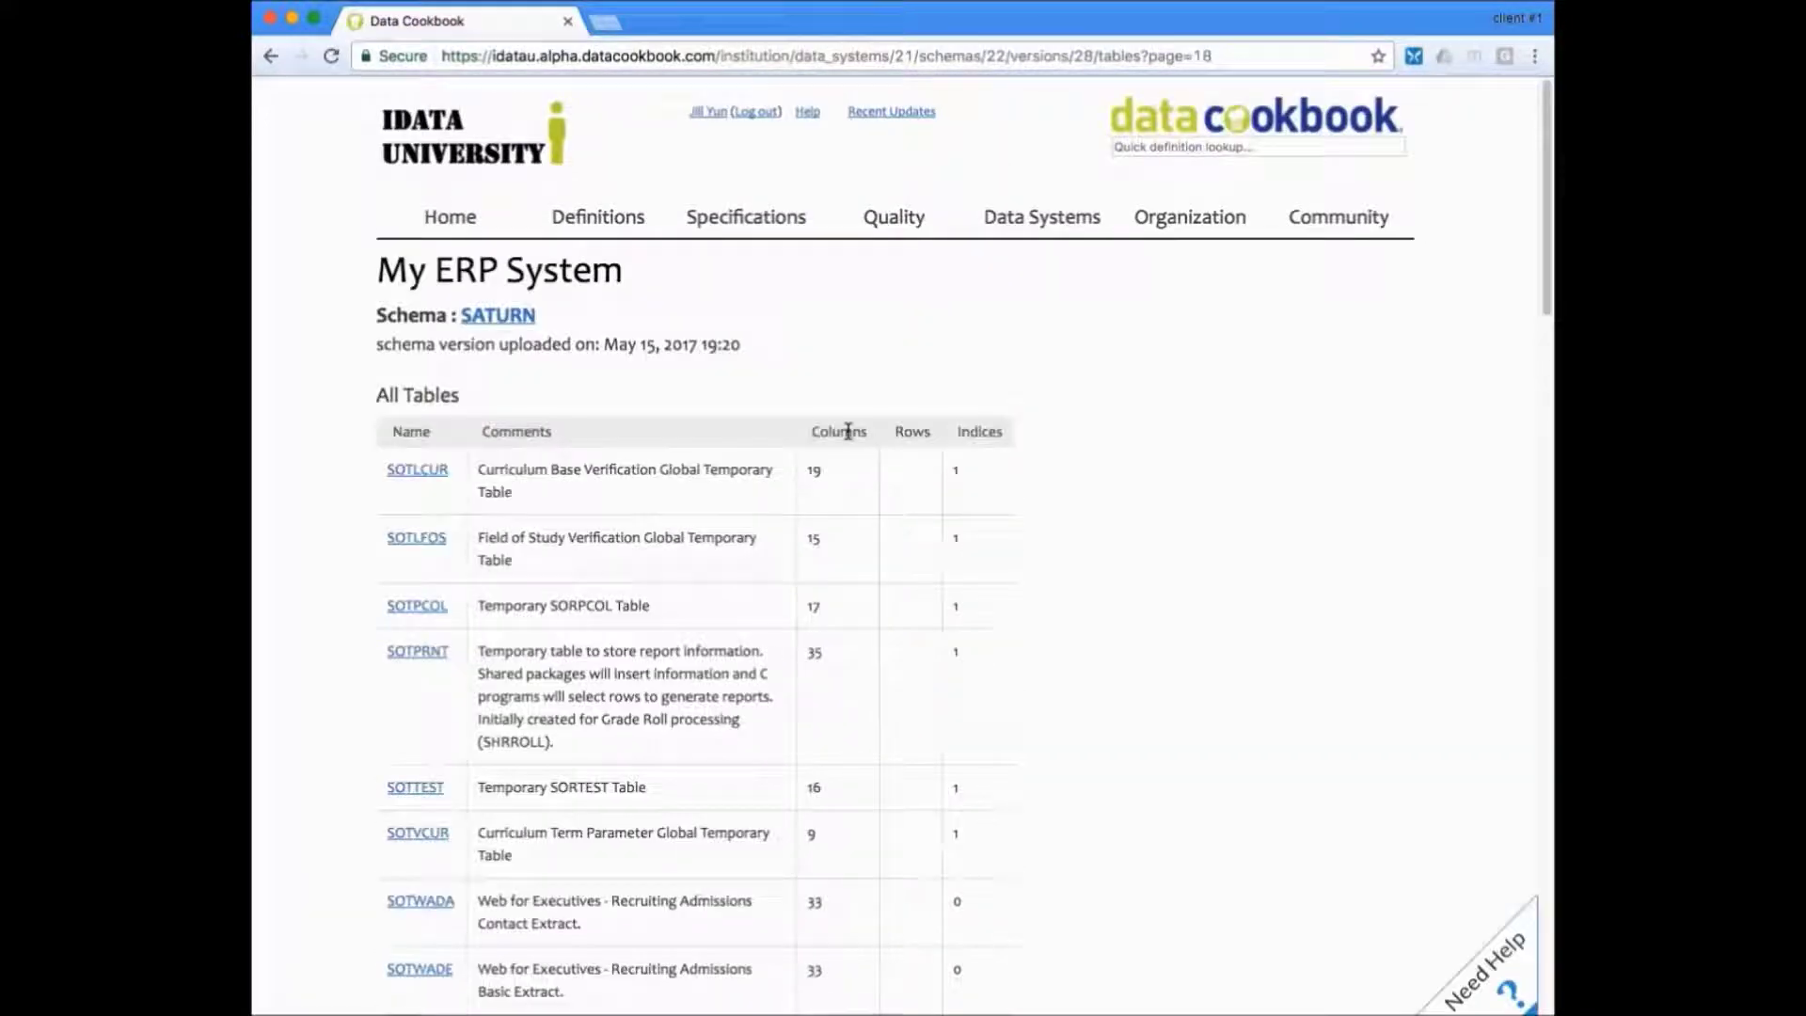
scroll(847, 431, down, 1)
scroll(646, 646, down, 5)
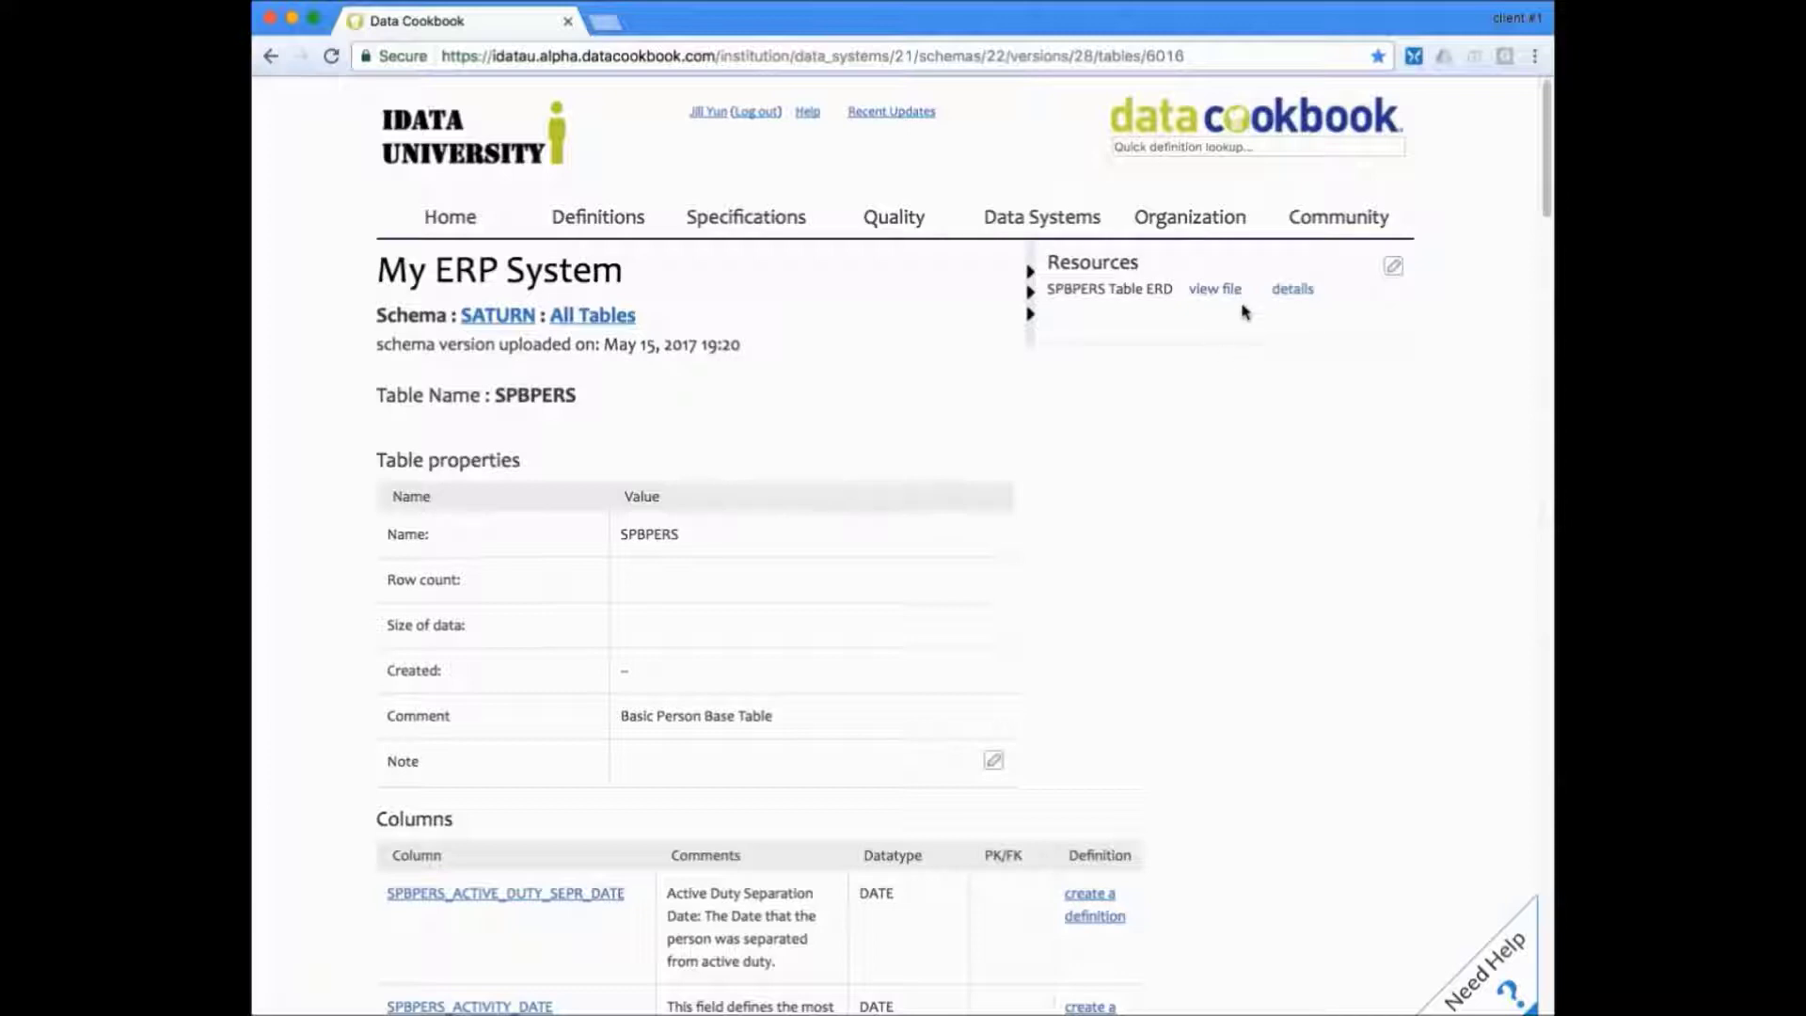
click(1215, 289)
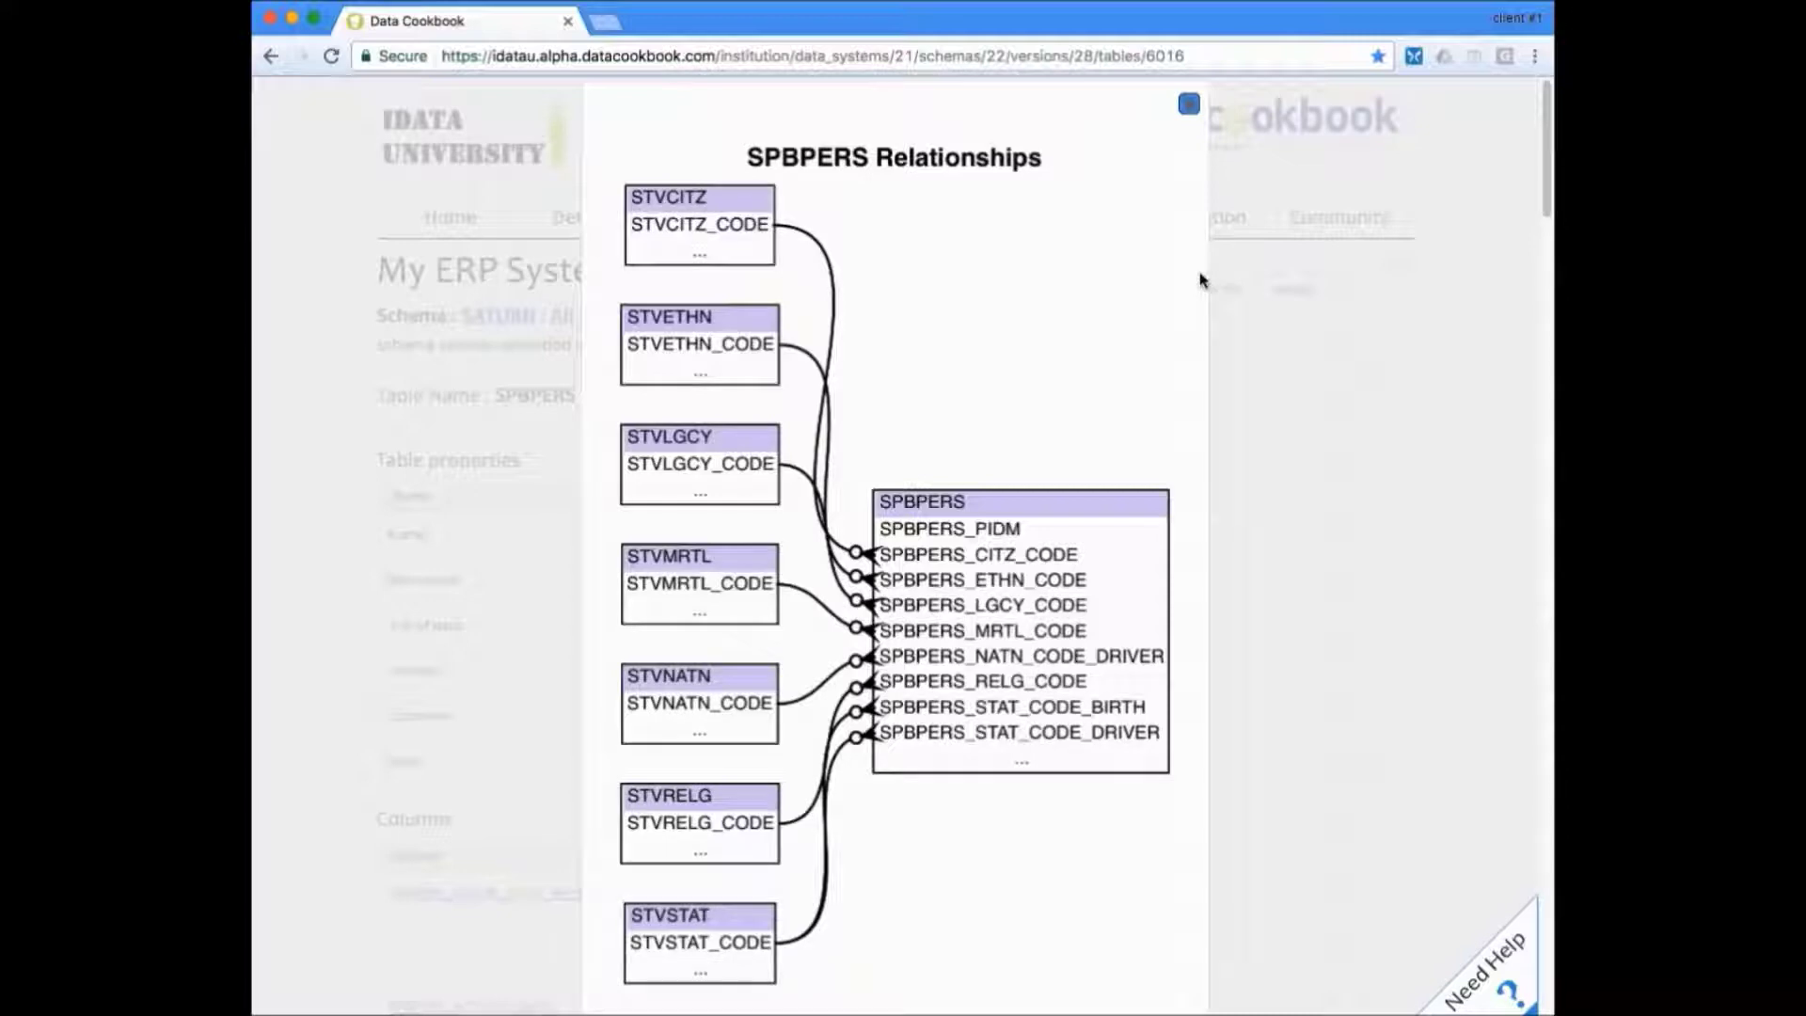
click(1190, 104)
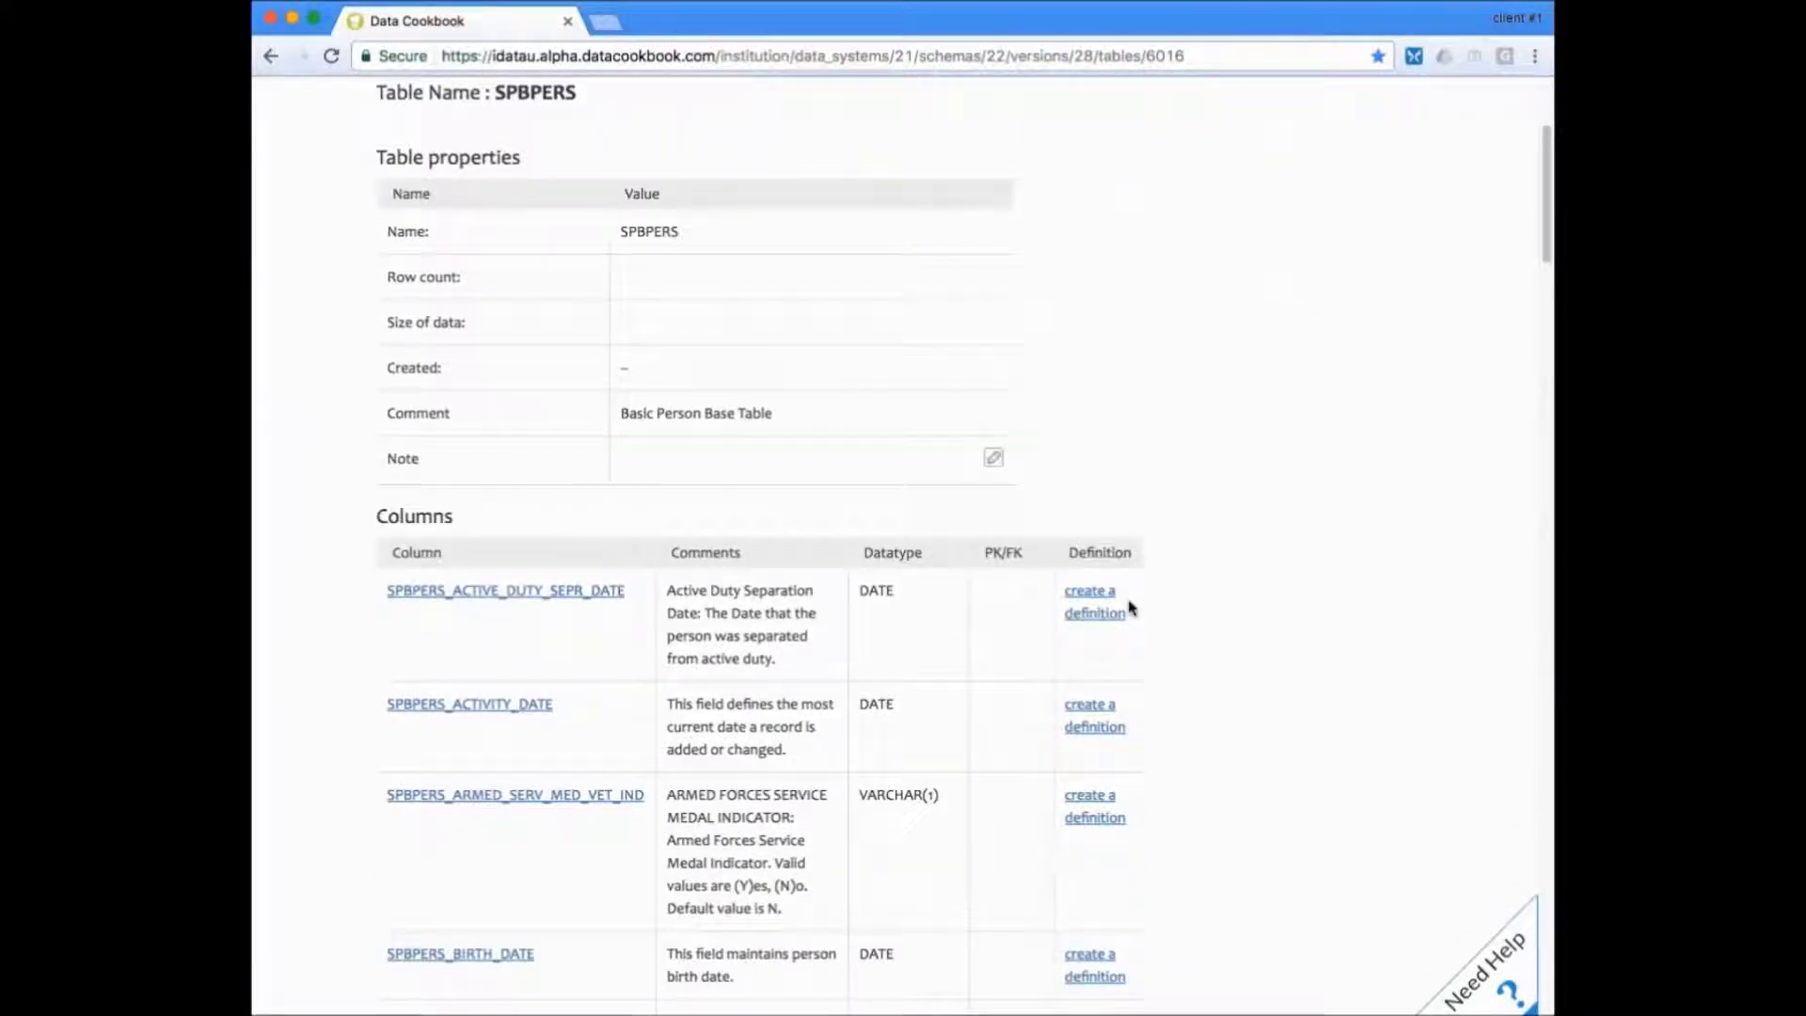
scroll(1127, 608, down, 1)
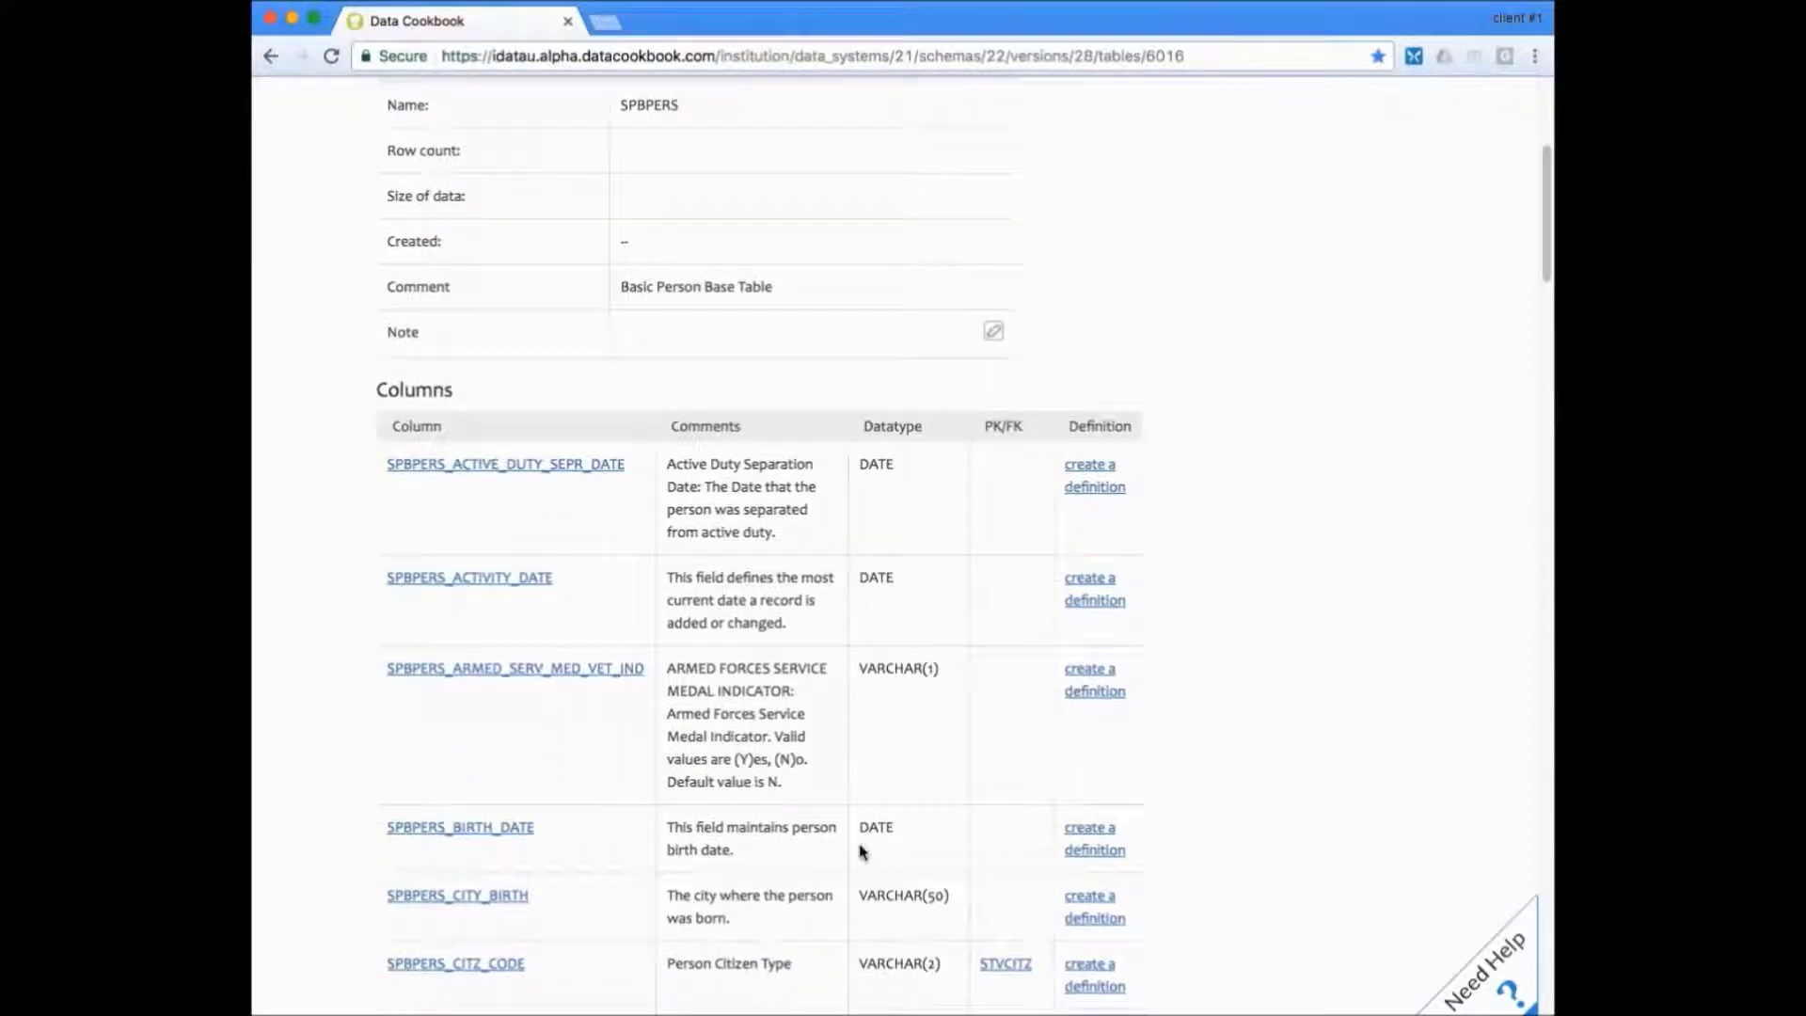
scroll(1003, 724, down, 2)
scroll(1003, 725, down, 2)
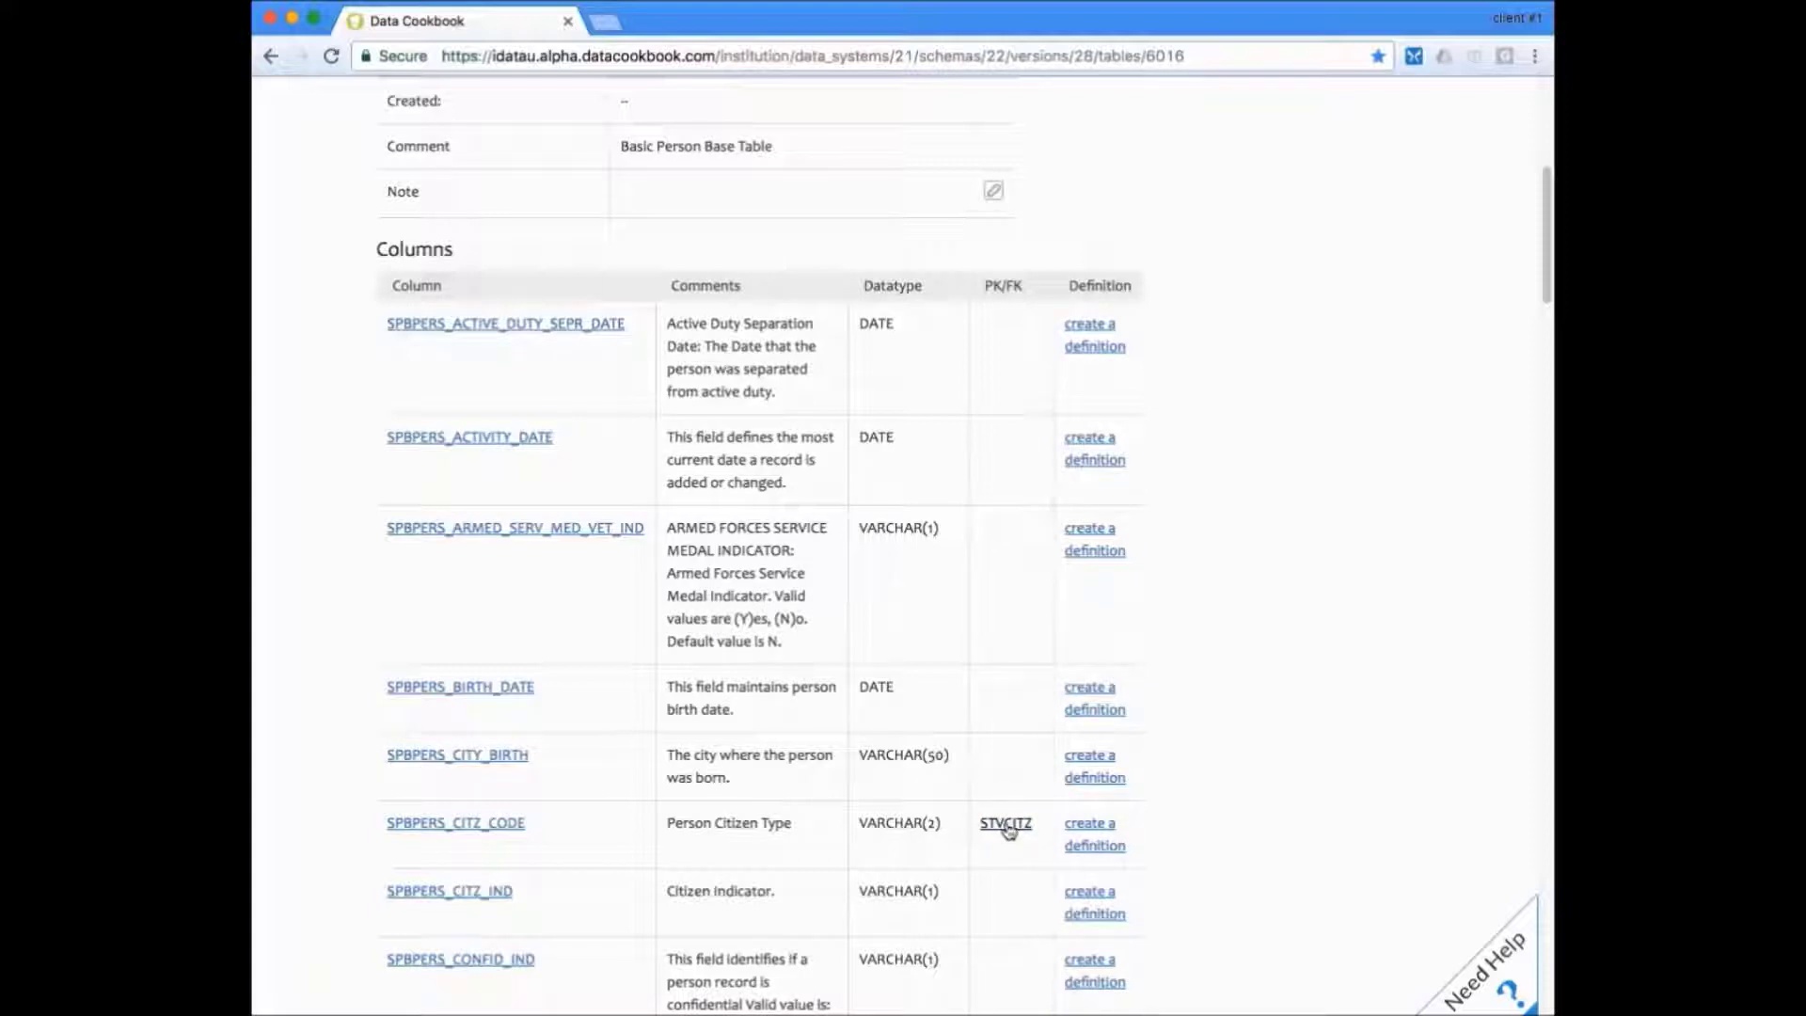
click(1008, 830)
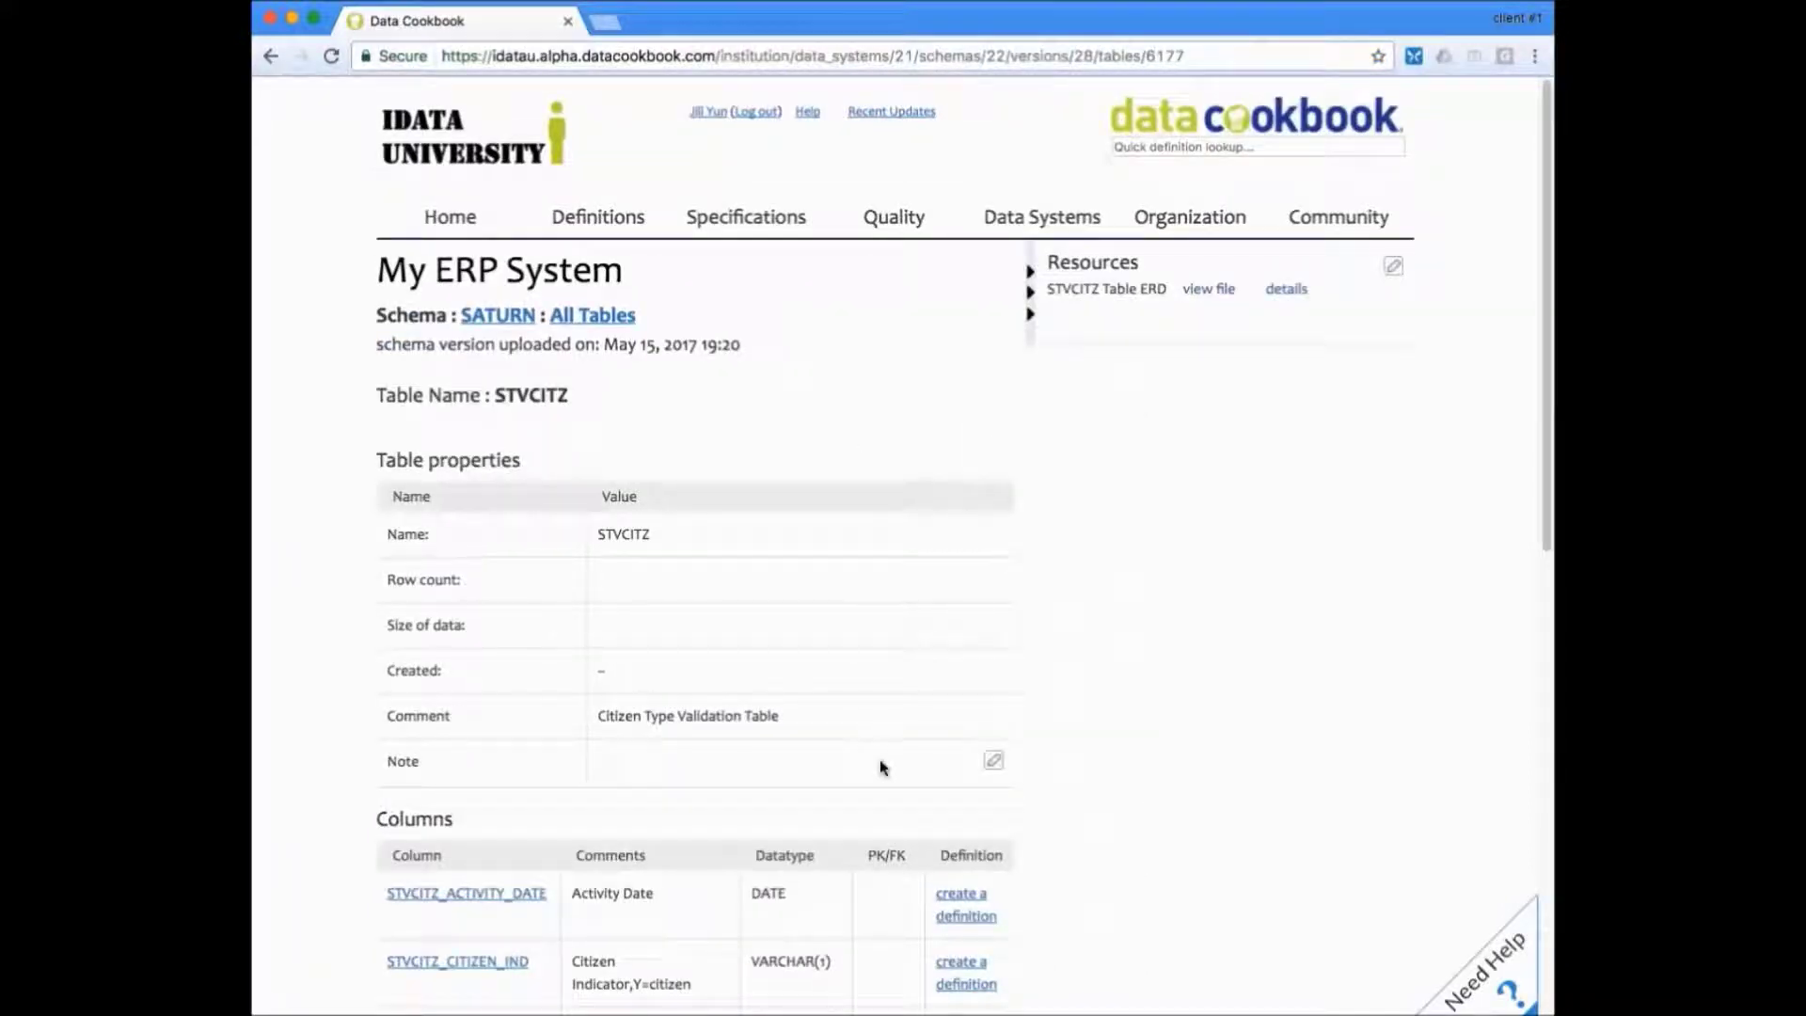
Scroll down to the STVCITZ columns and open the STVCITZ_DESC column page
scroll(878, 759, down, 2)
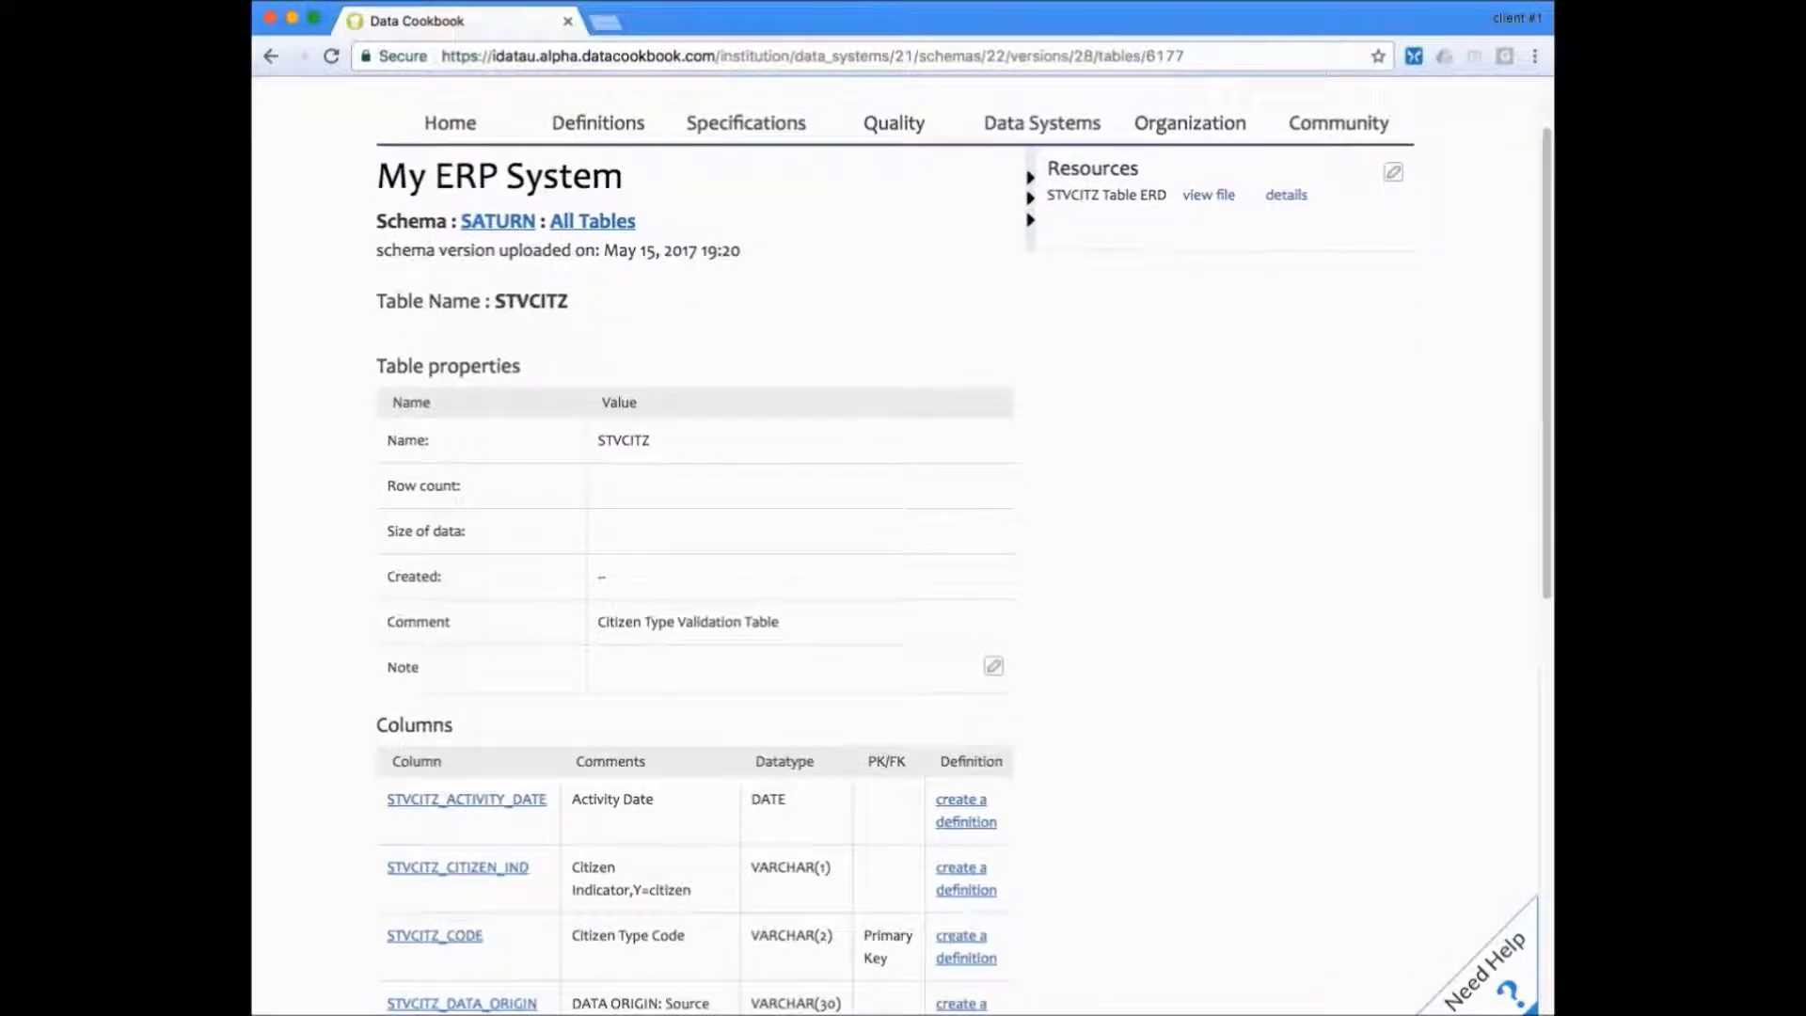
scroll(760, 452, down, 1)
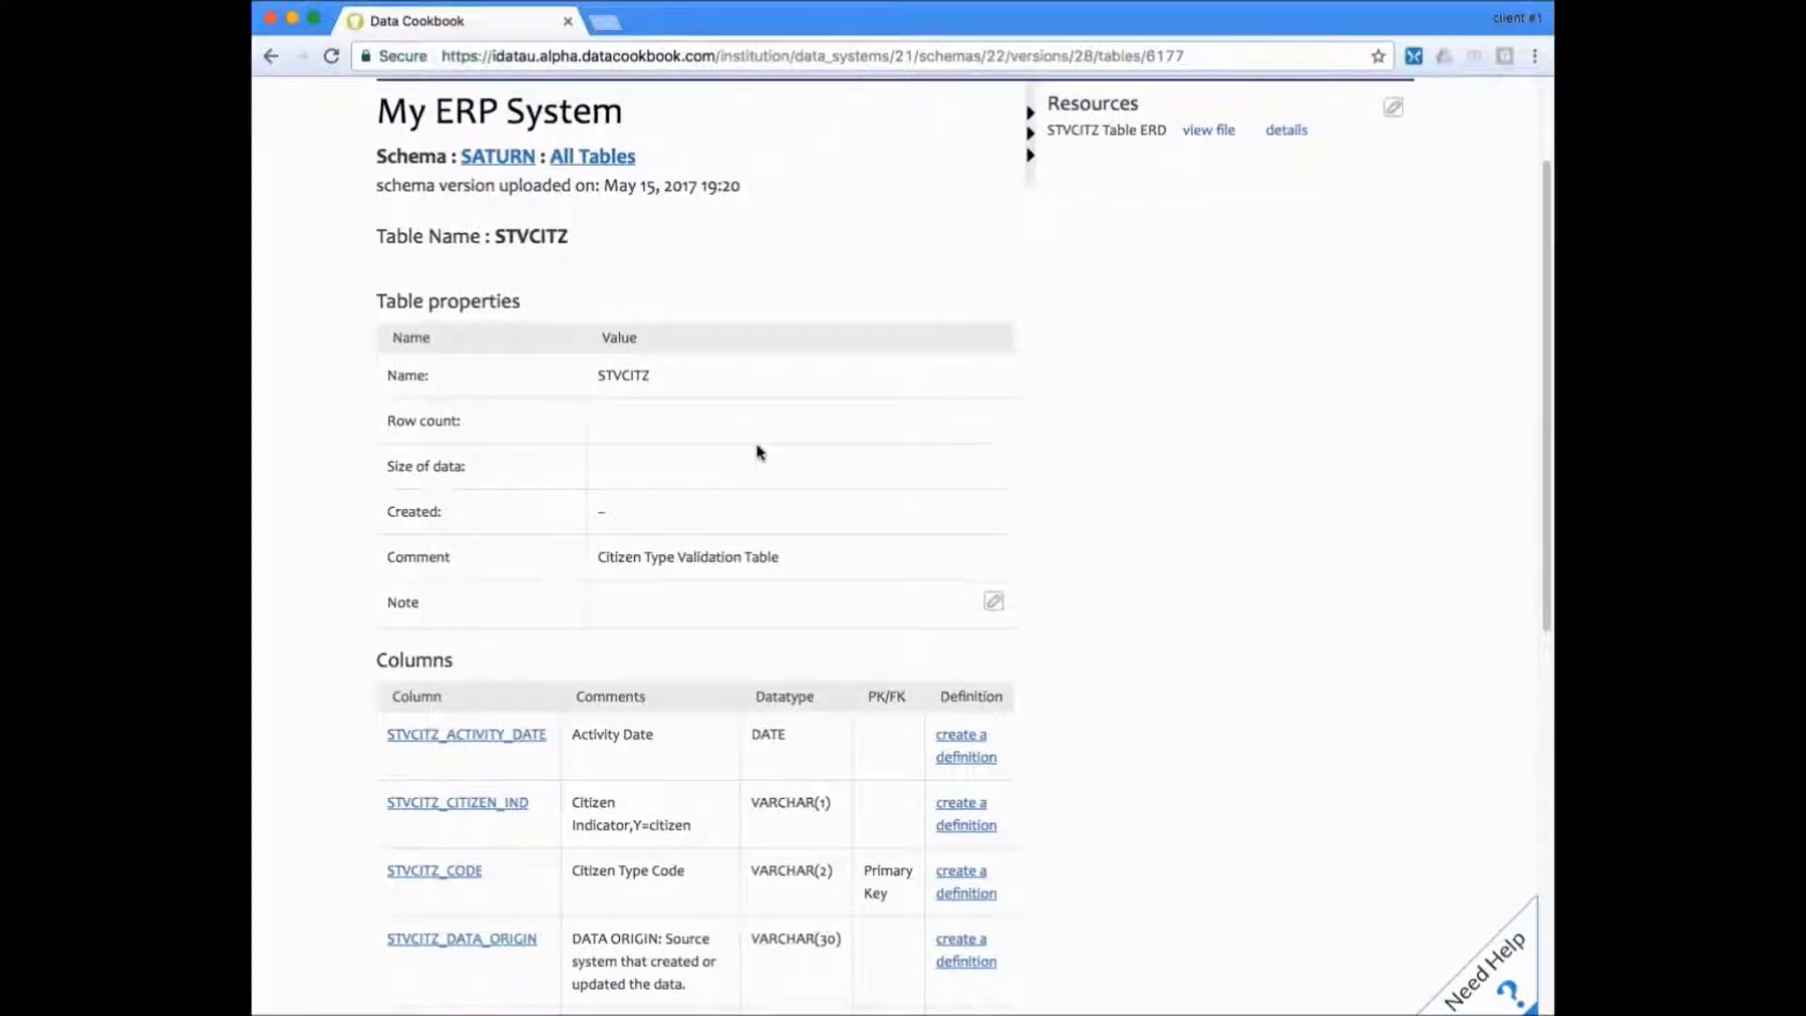
scroll(760, 451, down, 1)
scroll(760, 451, down, 2)
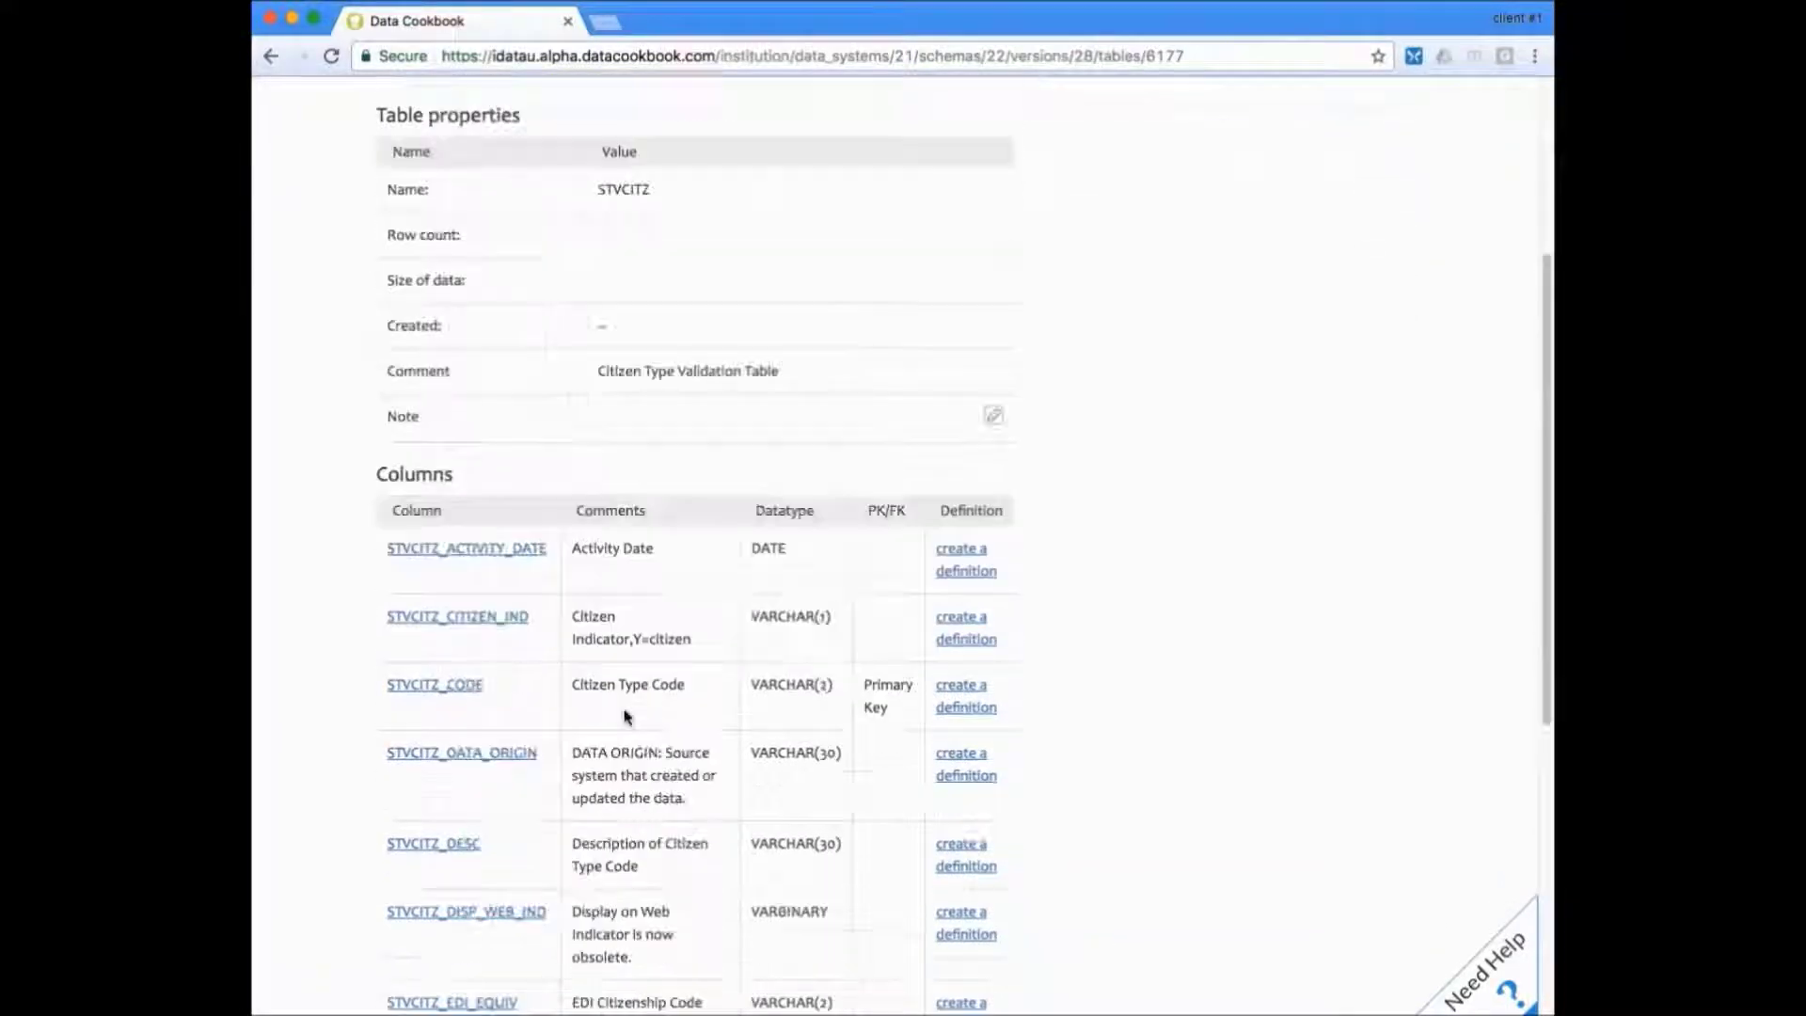
click(442, 852)
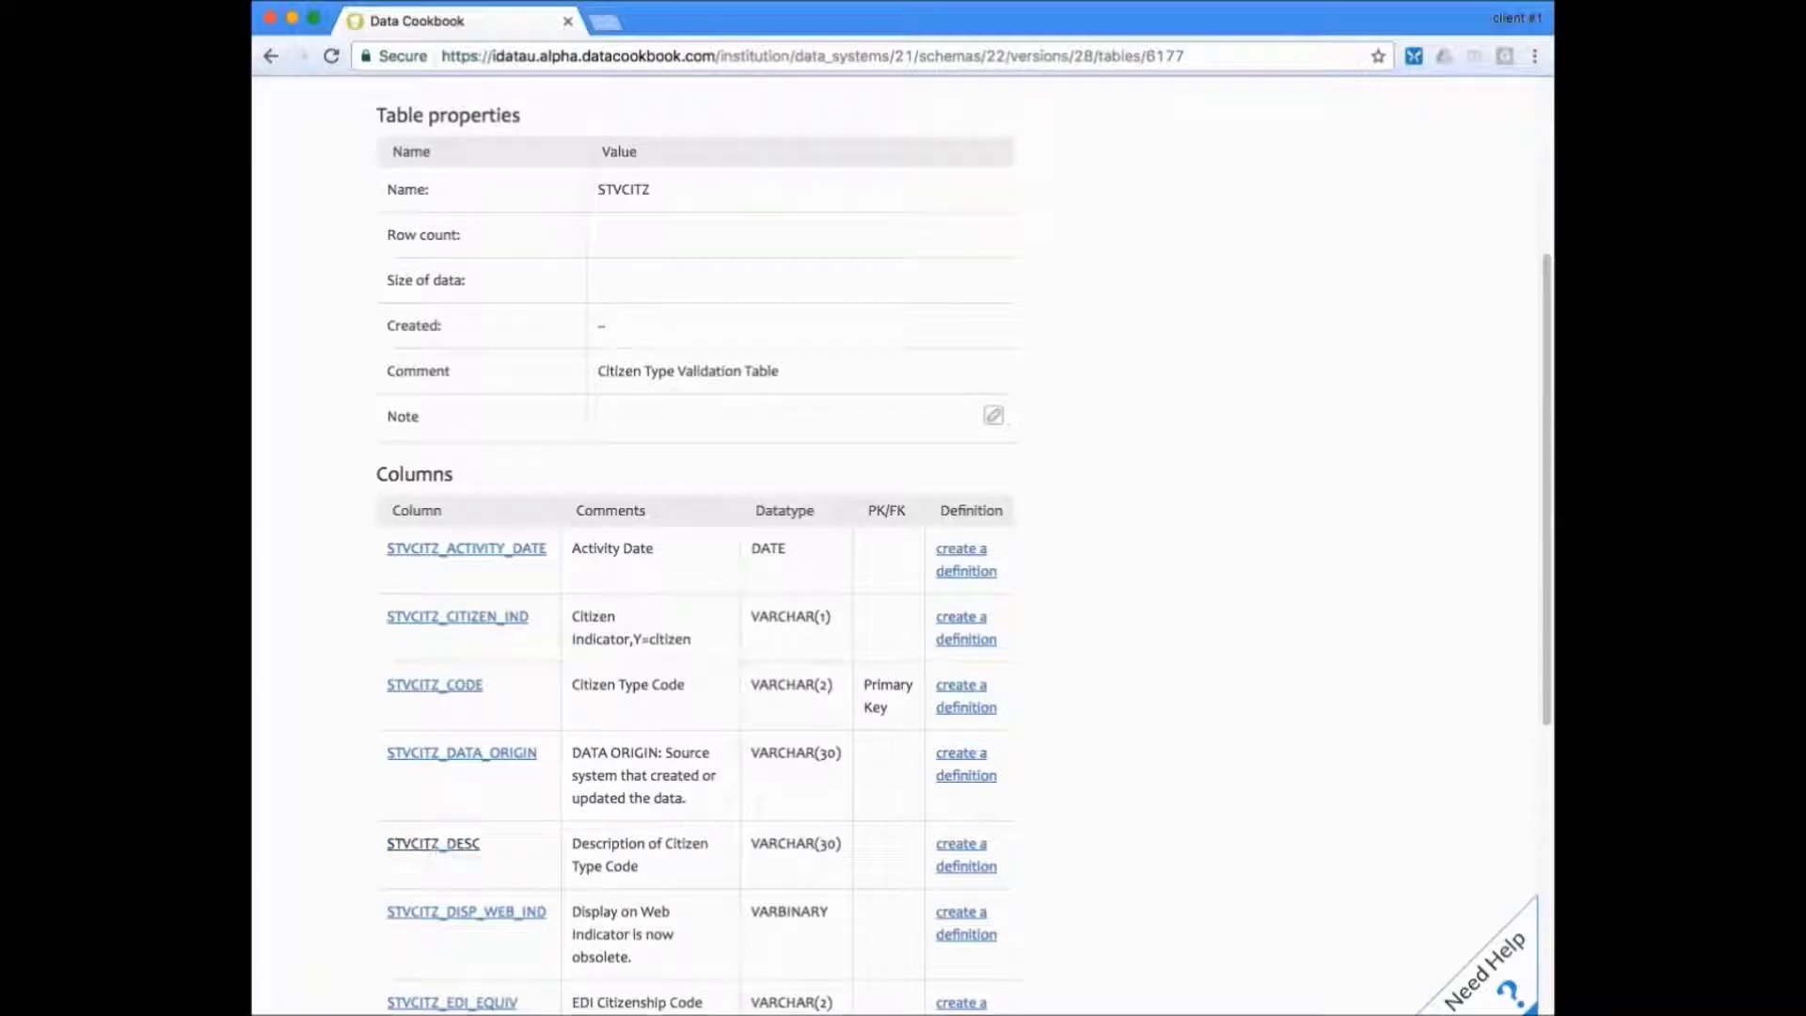
click(448, 849)
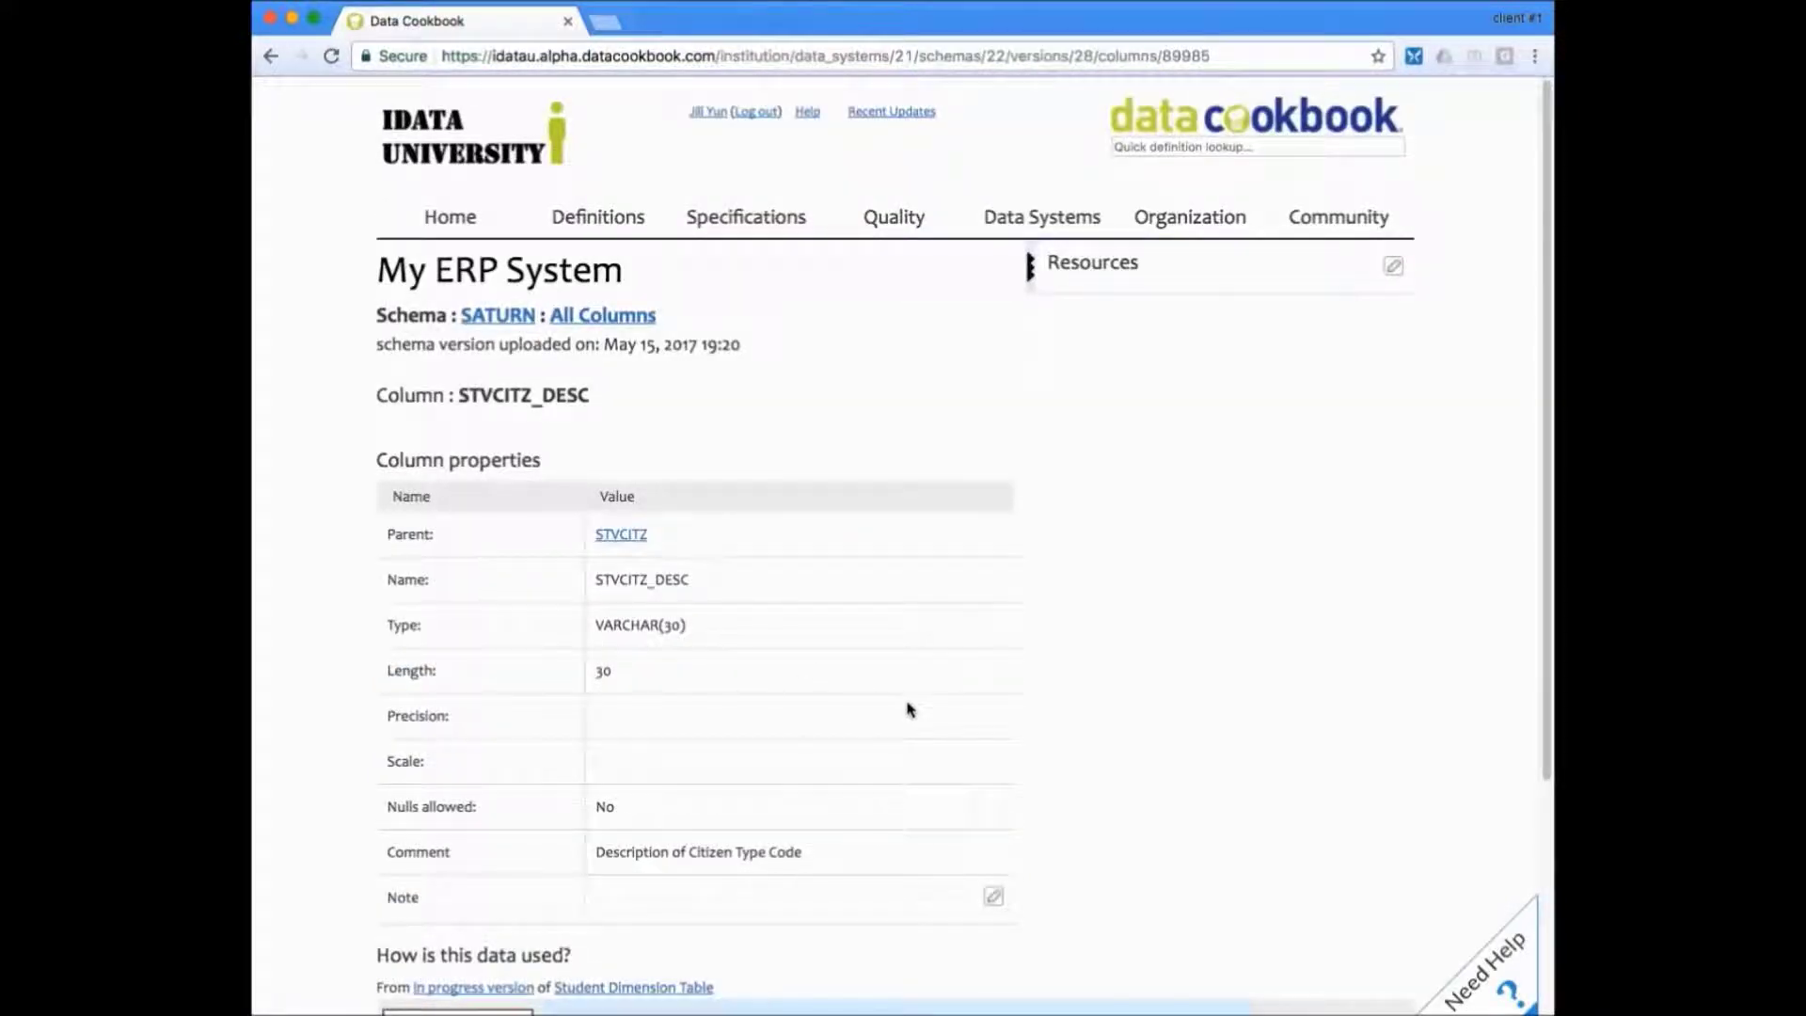
Scroll to the diagram showing STVCITZ_DESC feeding Citizenship in the Student Dimension Table
scroll(911, 709, down, 5)
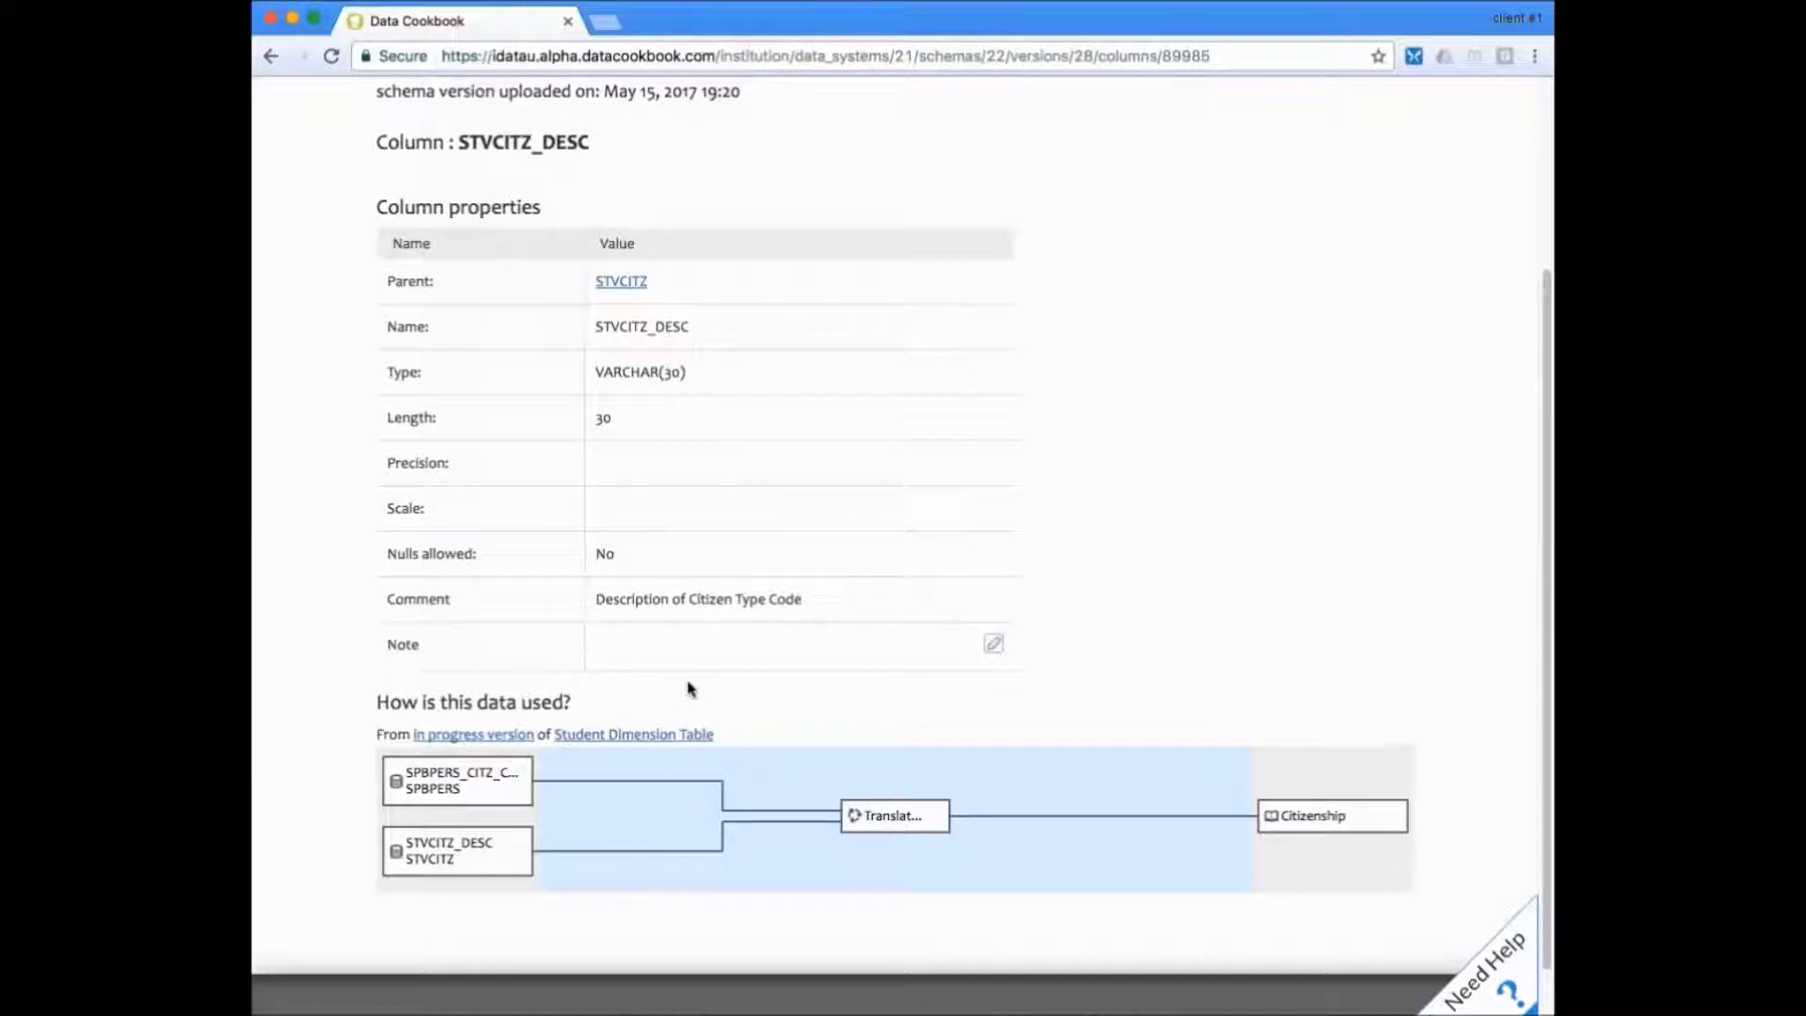
scroll(688, 689, down, 1)
scroll(688, 687, down, 1)
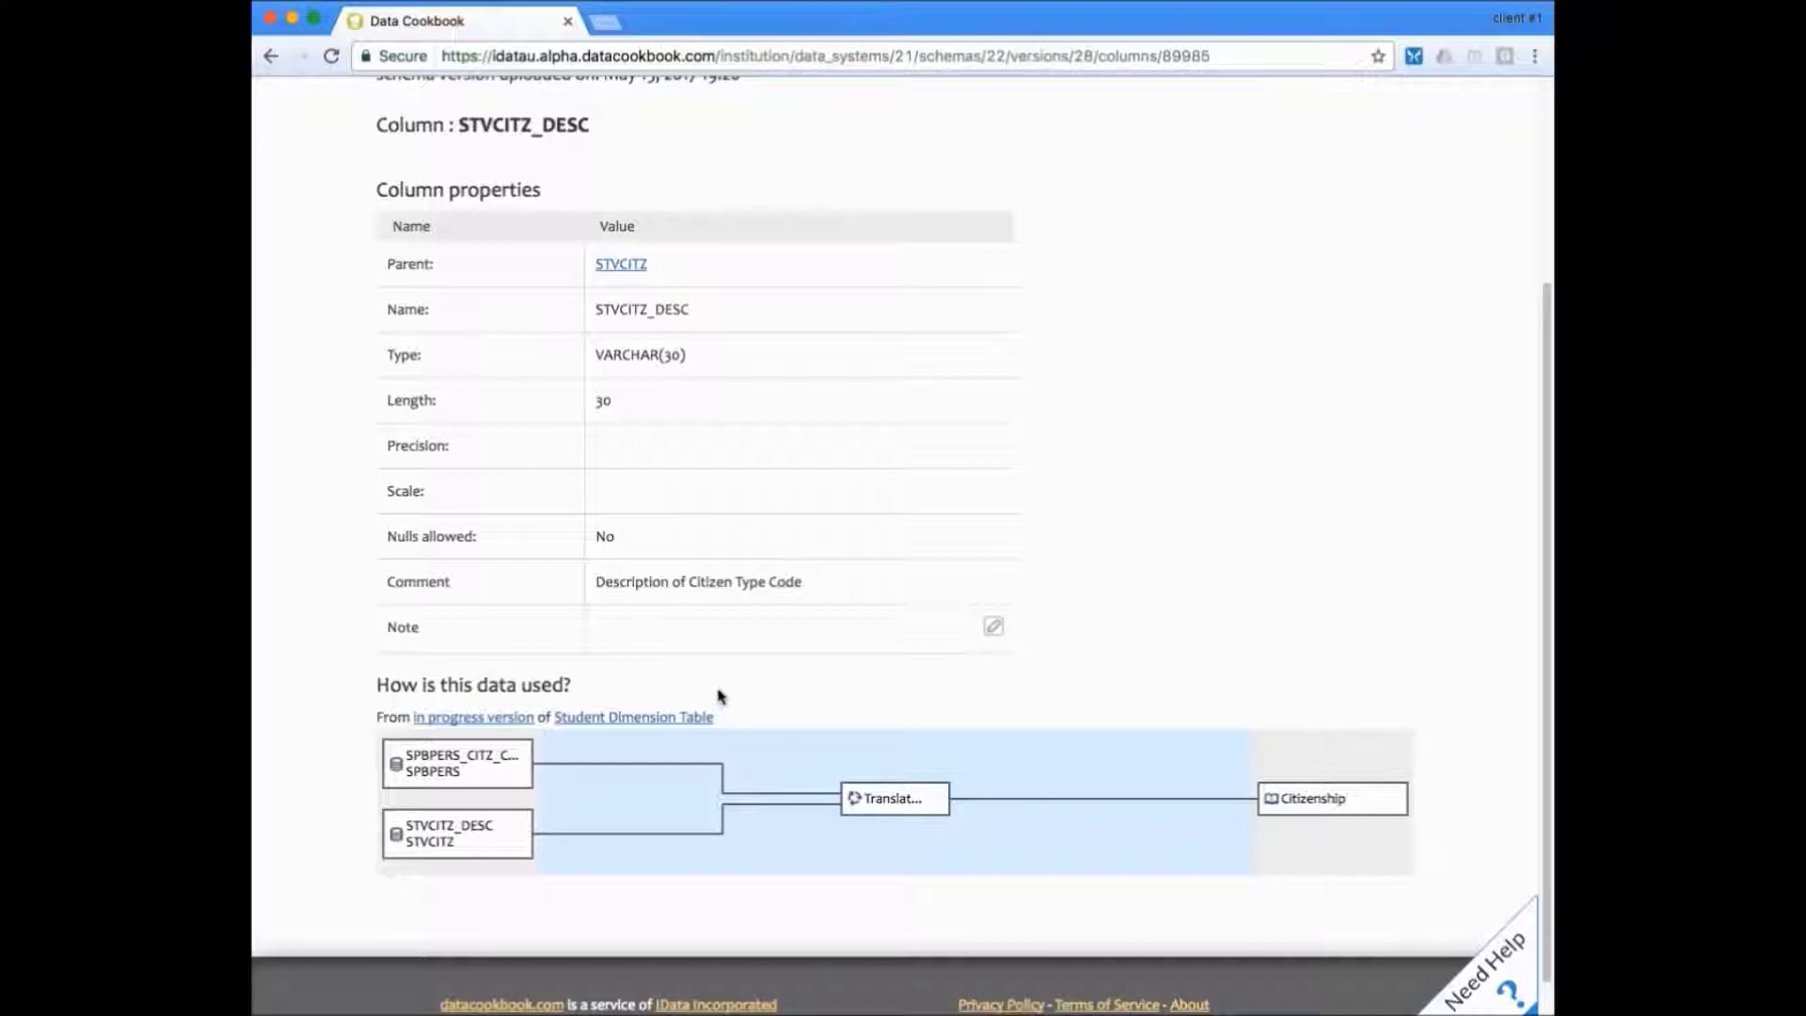
scroll(753, 668, up, 3)
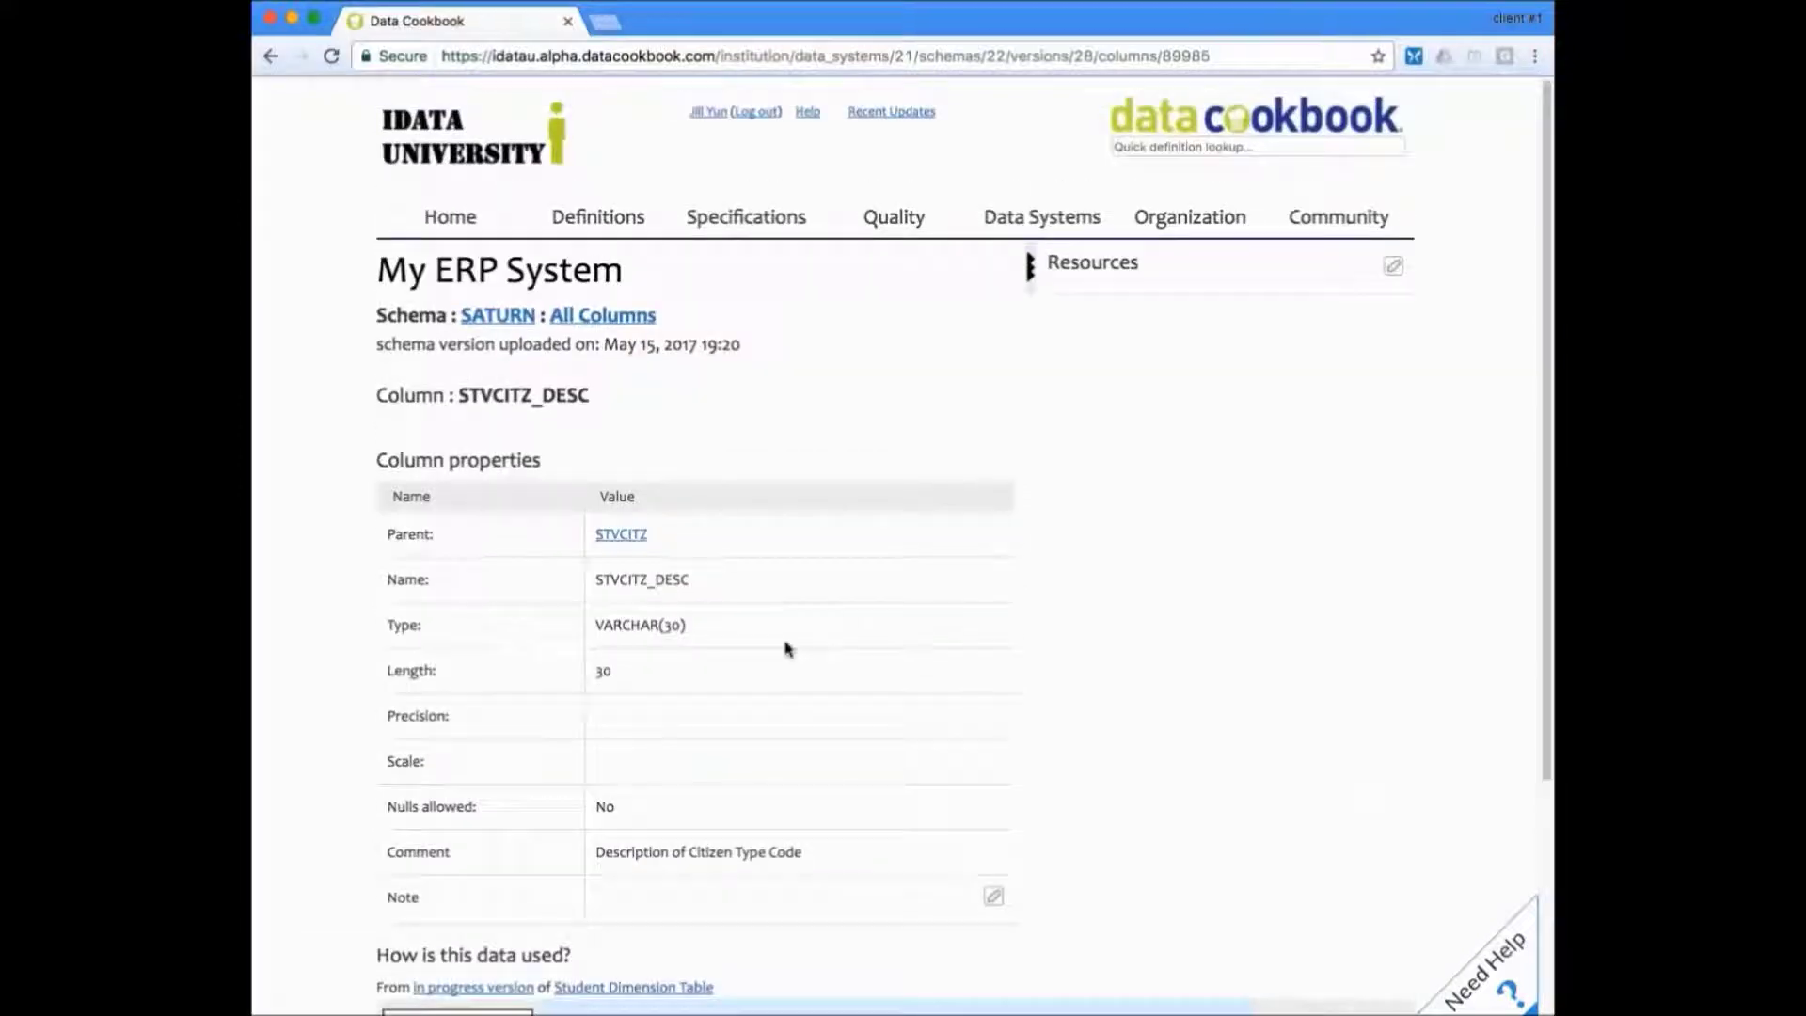
click(1313, 146)
Look up 'active academic' and open its pending version 10 draft for editing
text(act)
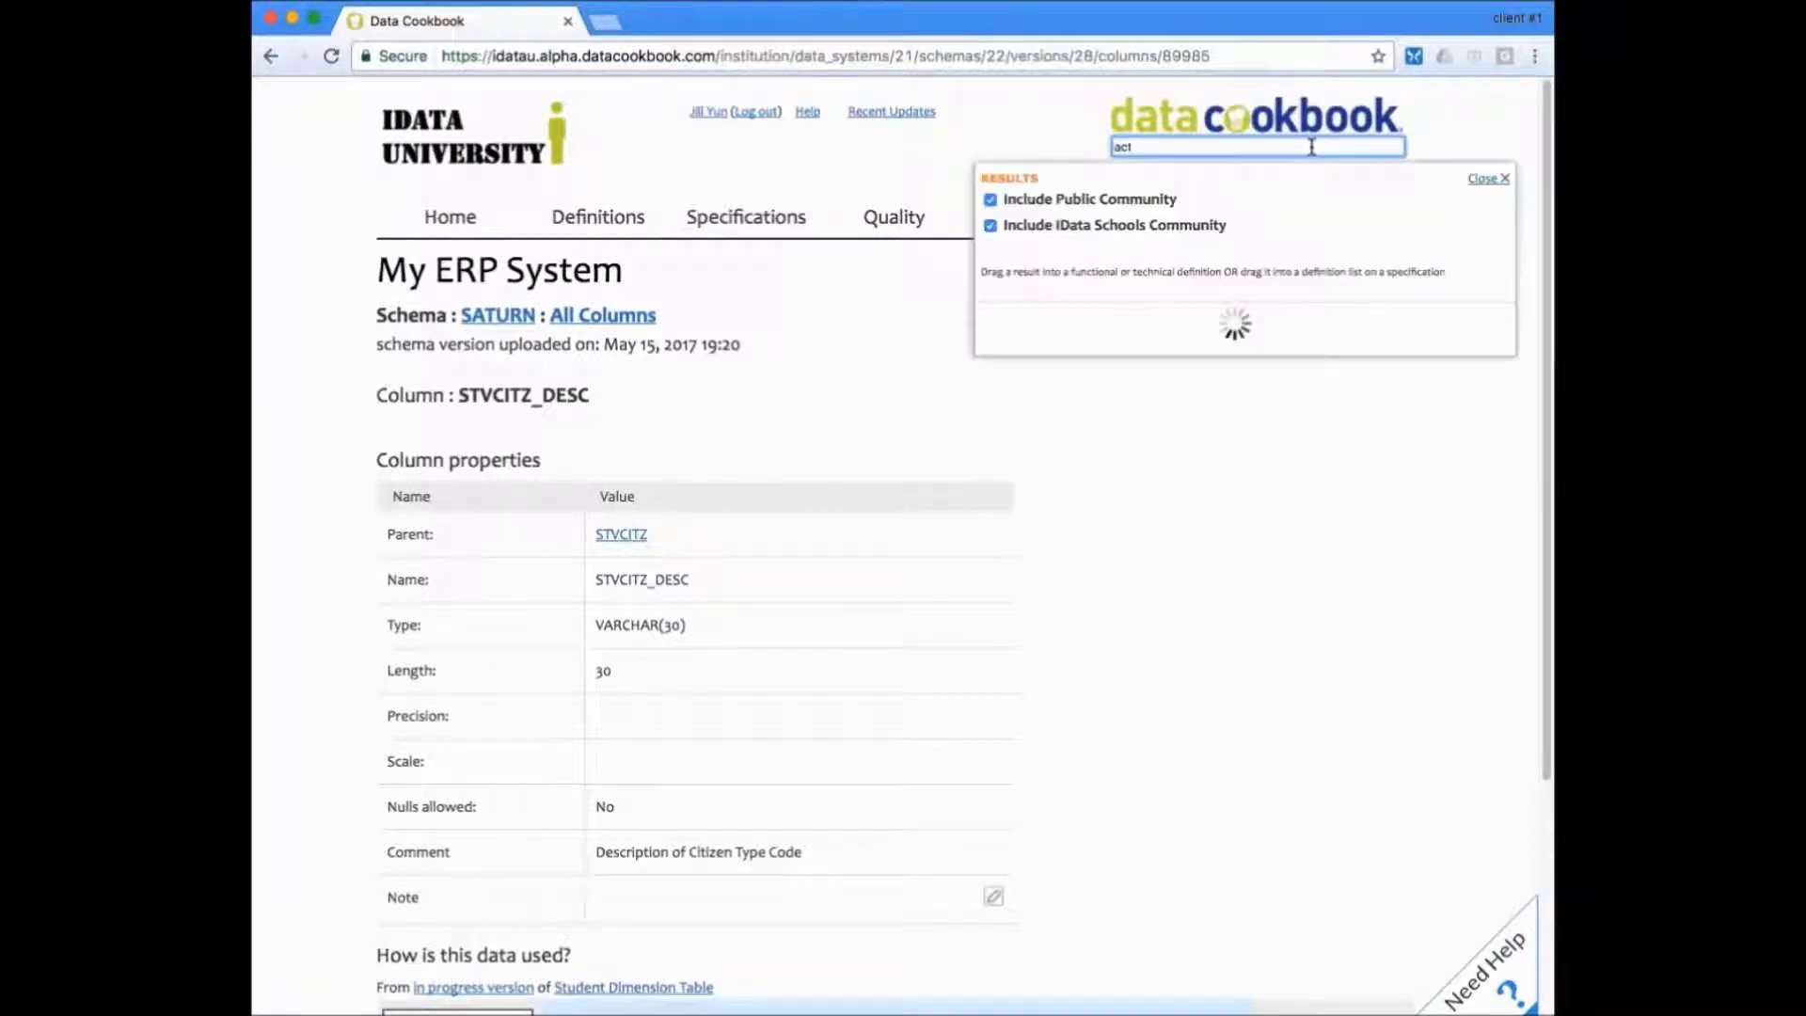
text(ive ac)
text(ademic)
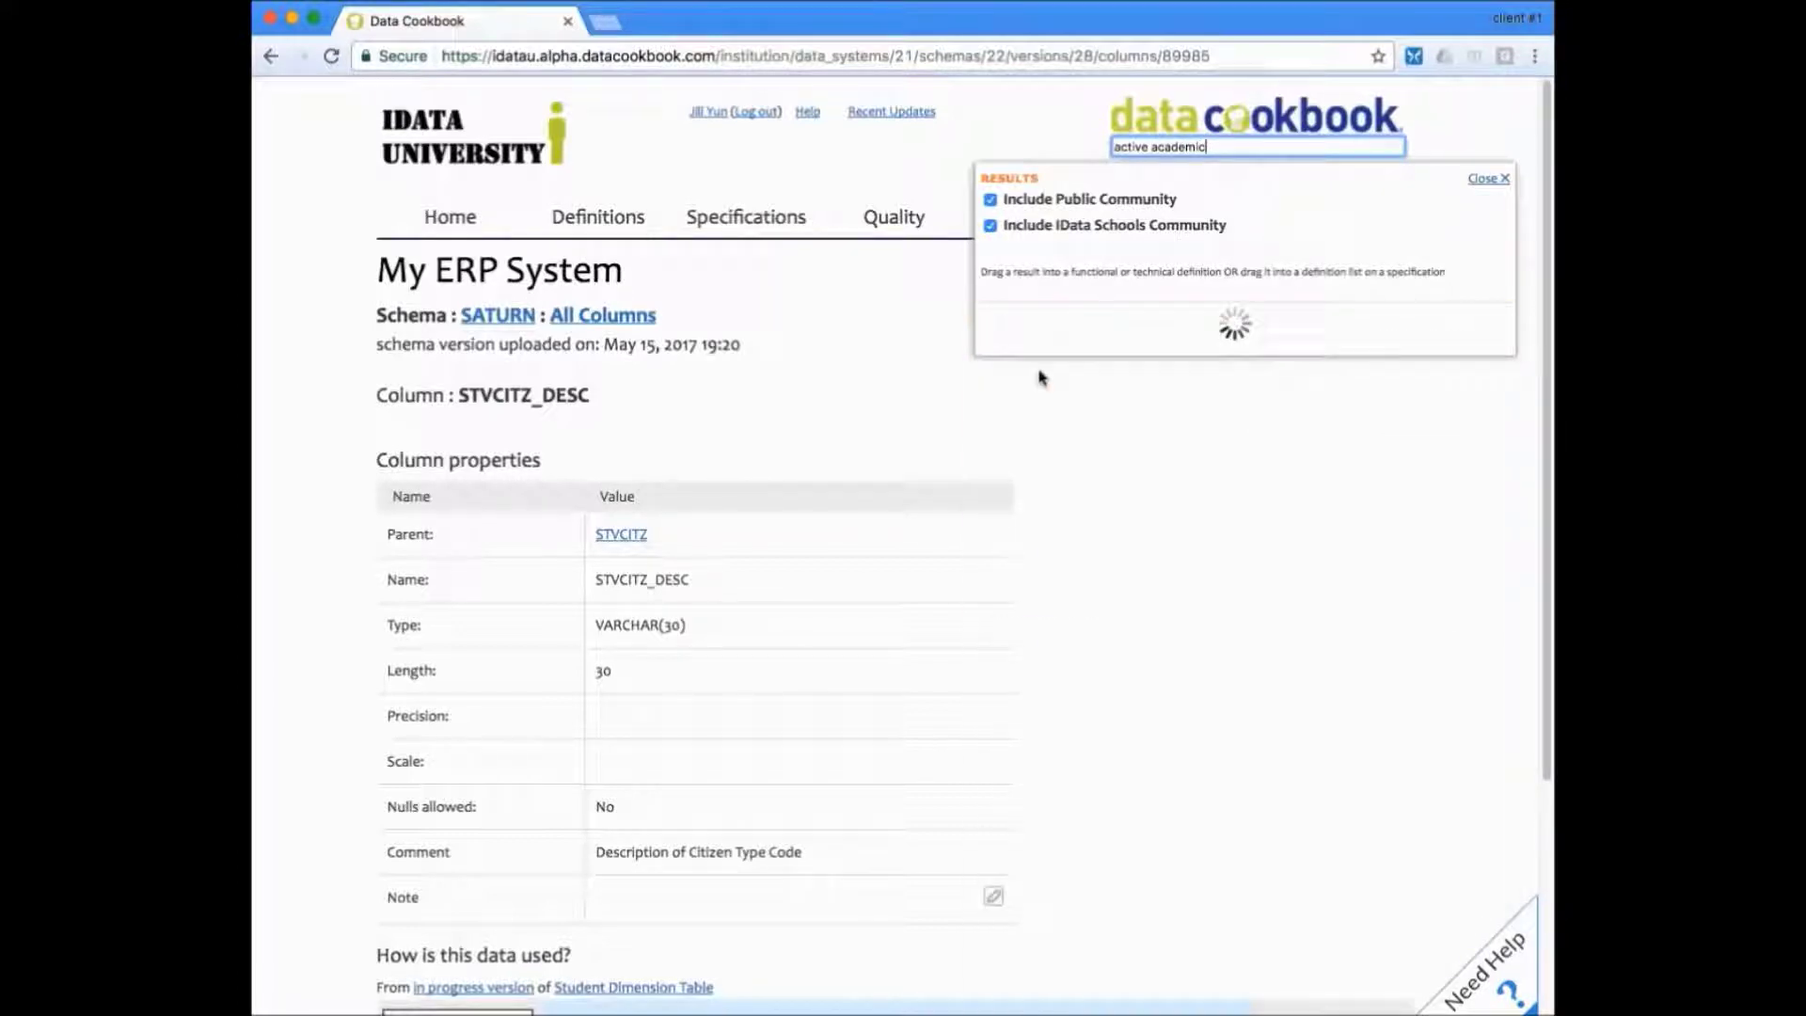
click(1066, 324)
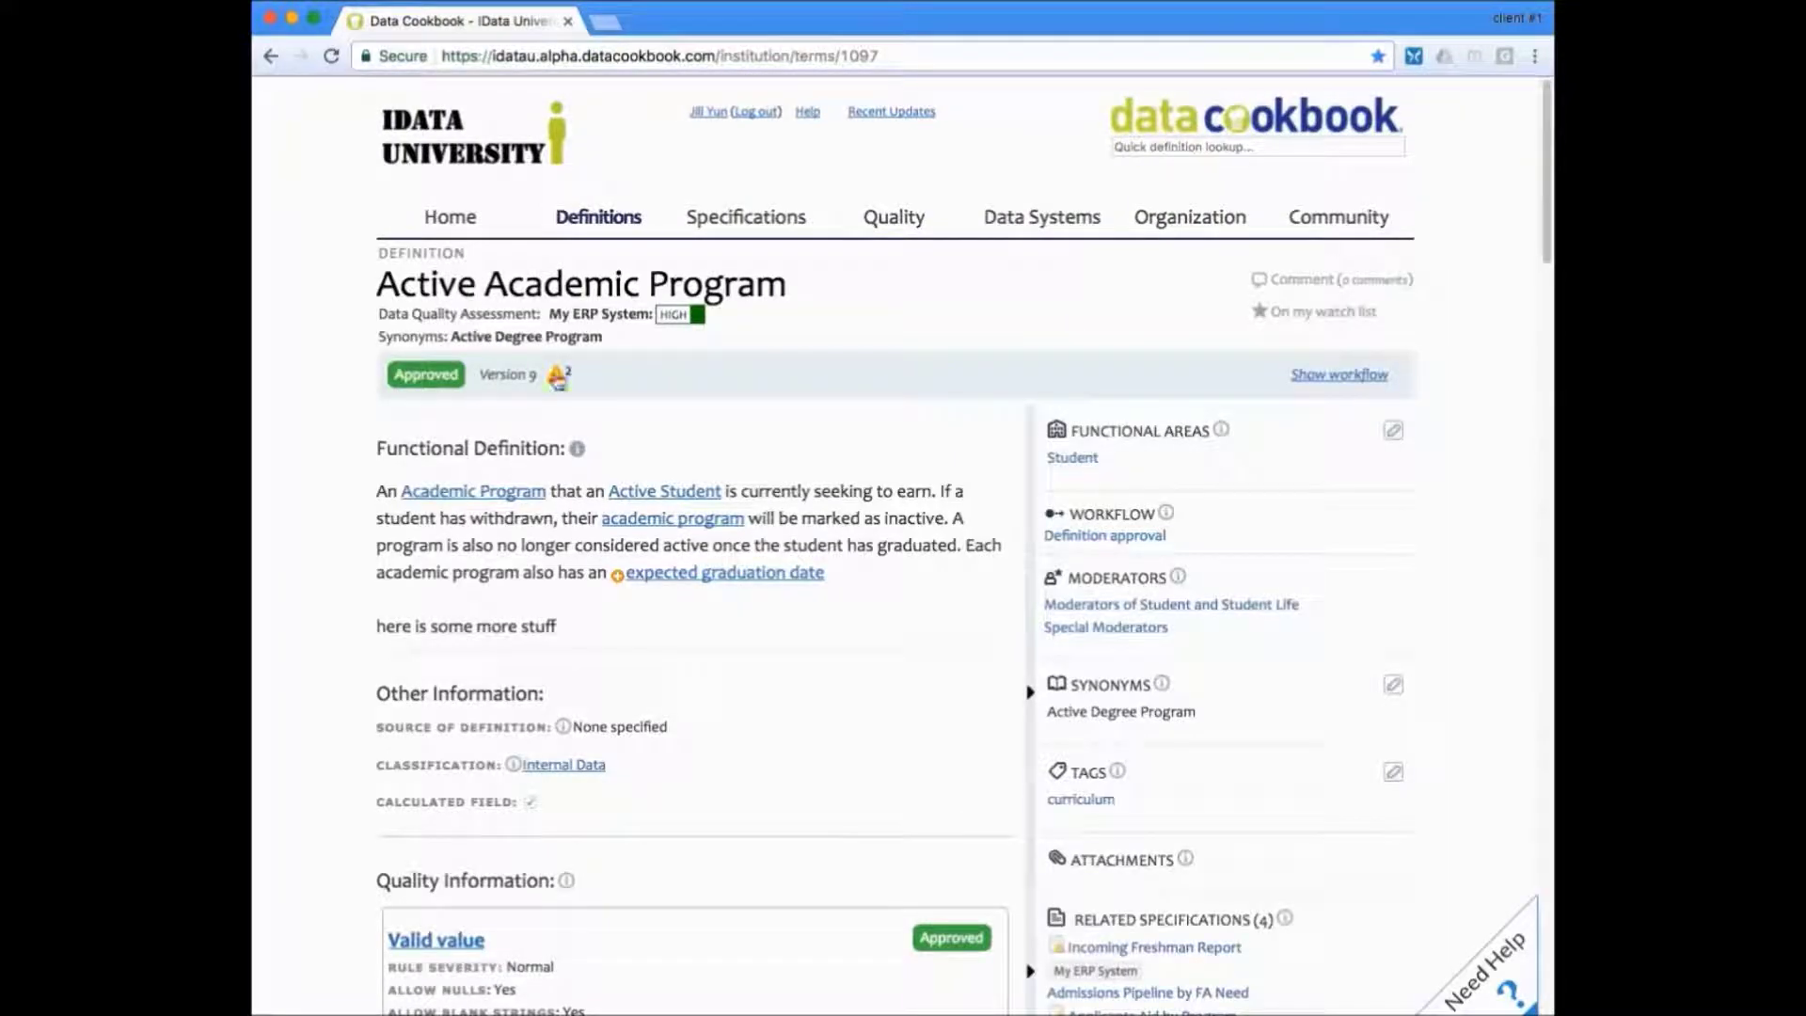
click(556, 374)
click(959, 547)
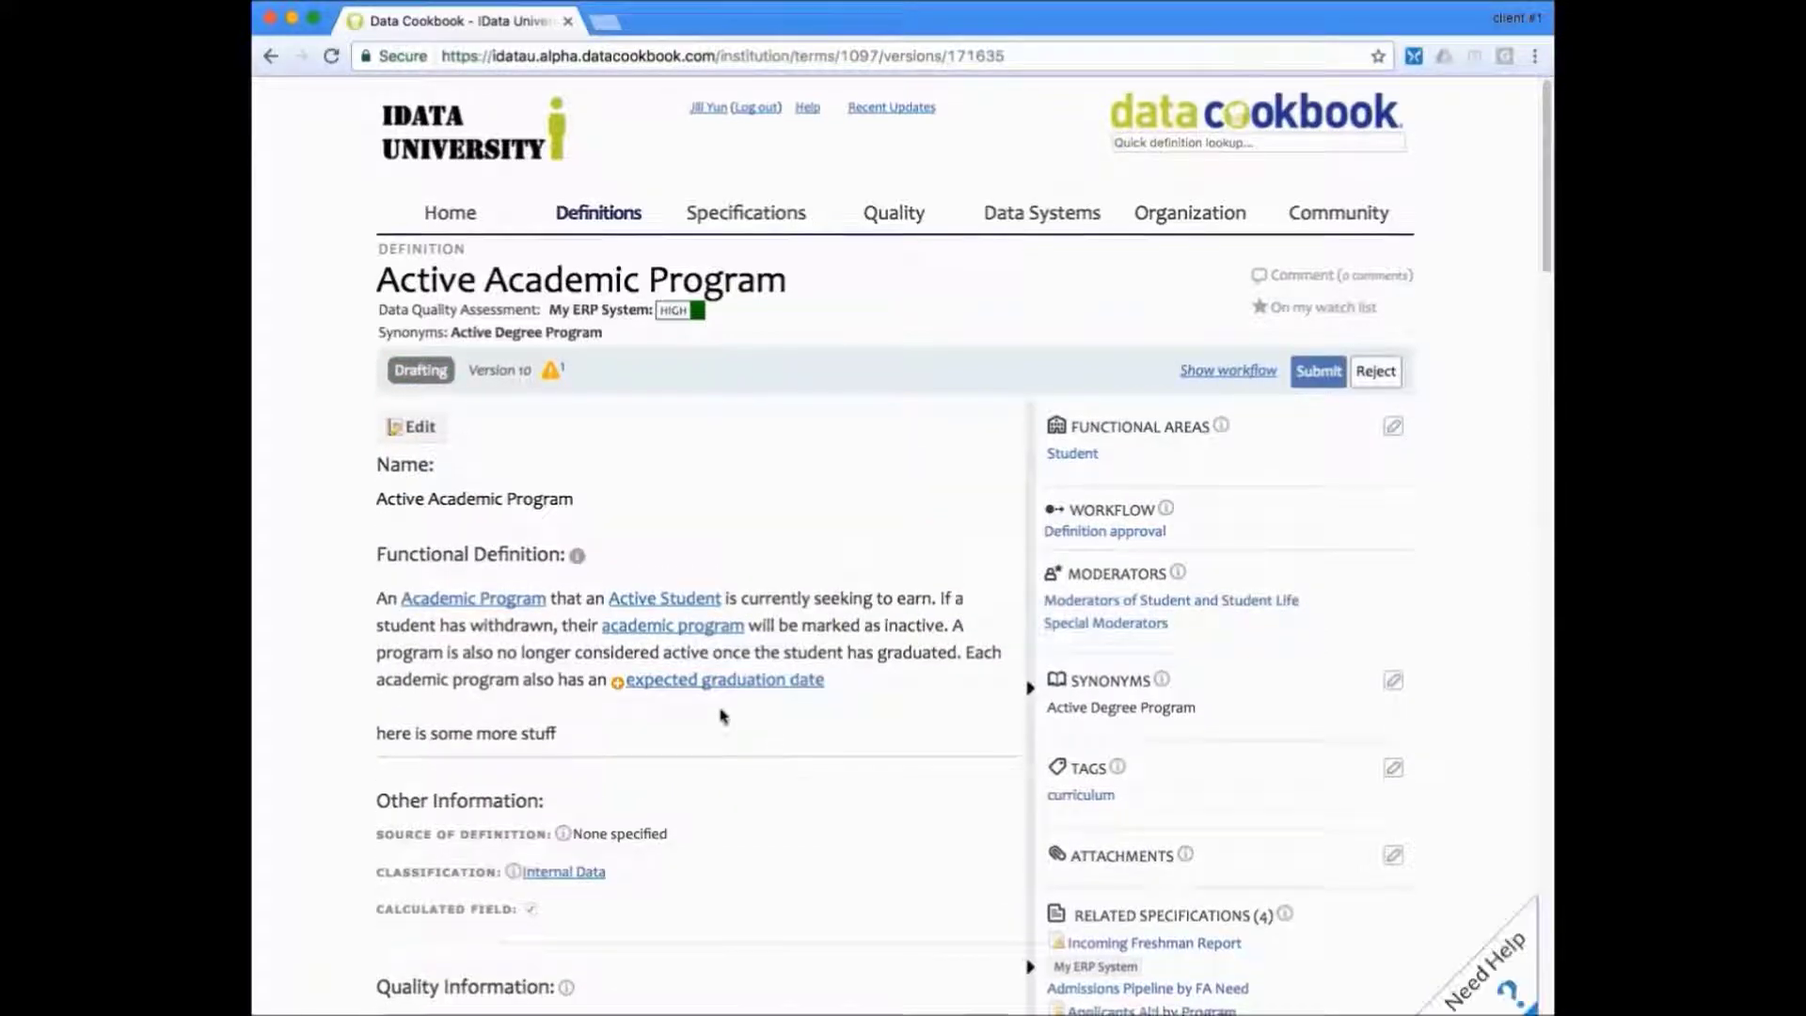
click(435, 431)
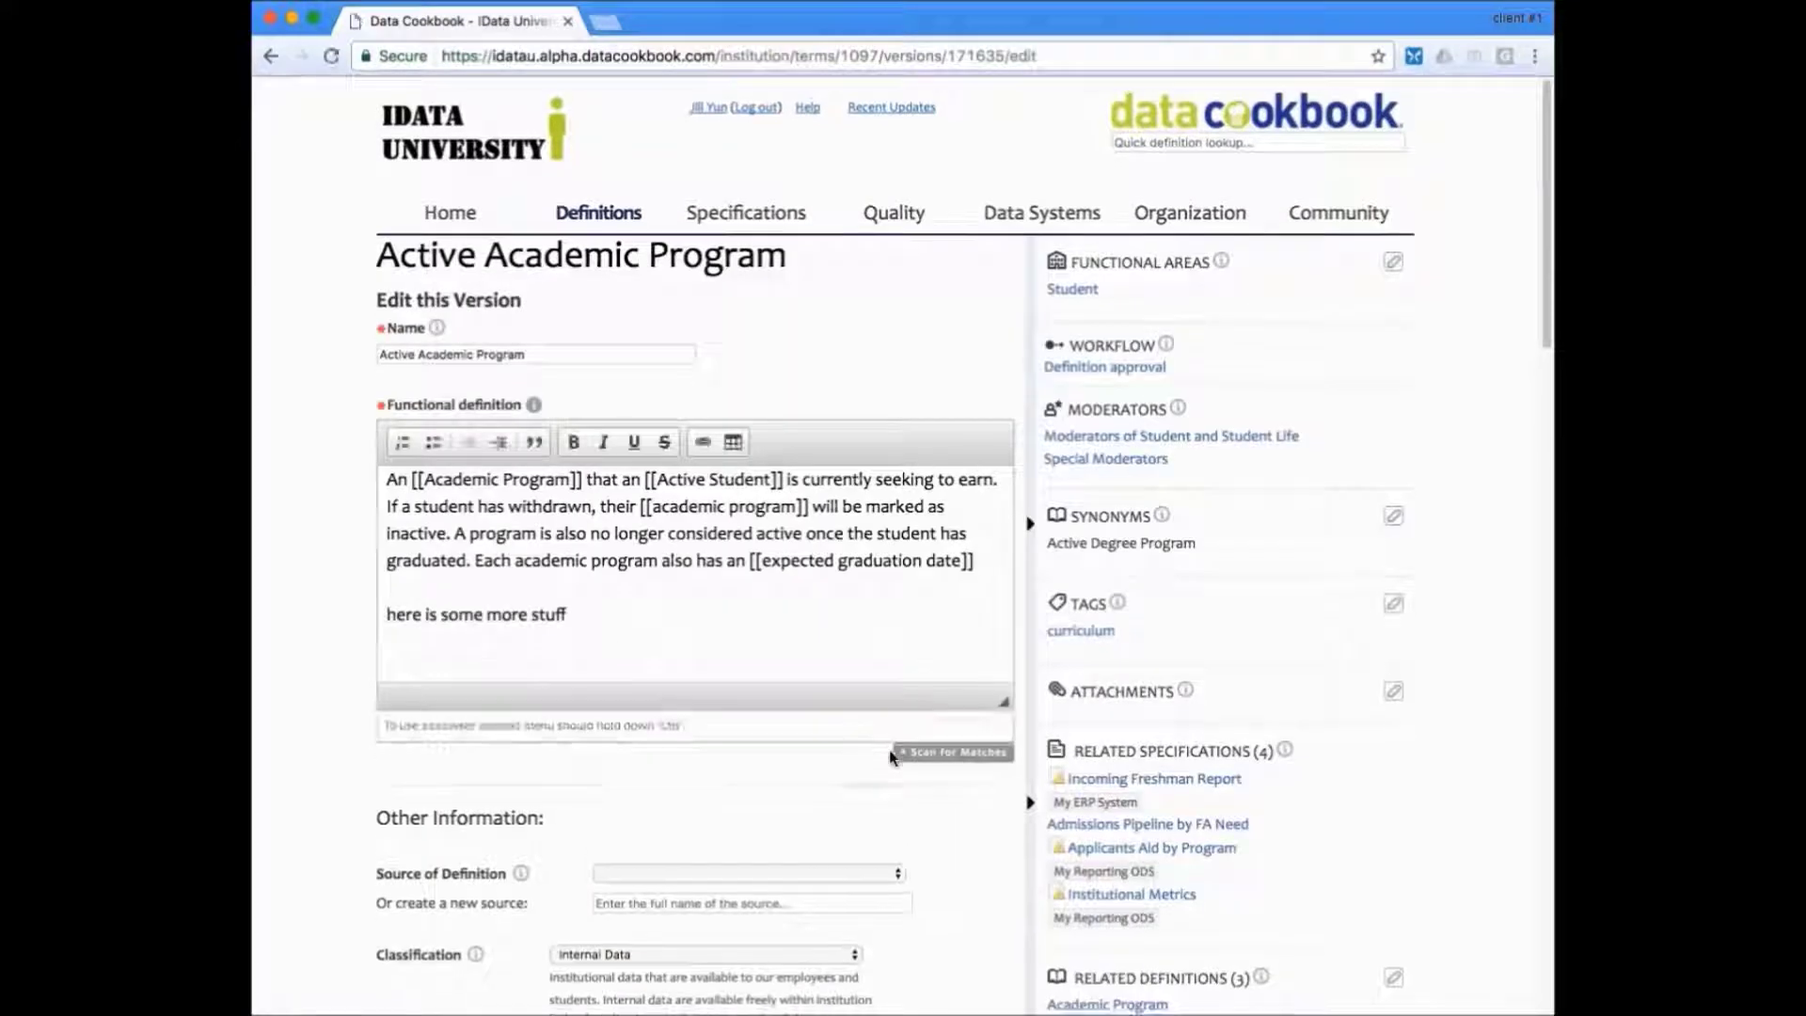
scroll(891, 757, down, 6)
Add a new line to the technical definition query and open the My ERP System browser
scroll(892, 758, down, 1)
scroll(892, 757, down, 2)
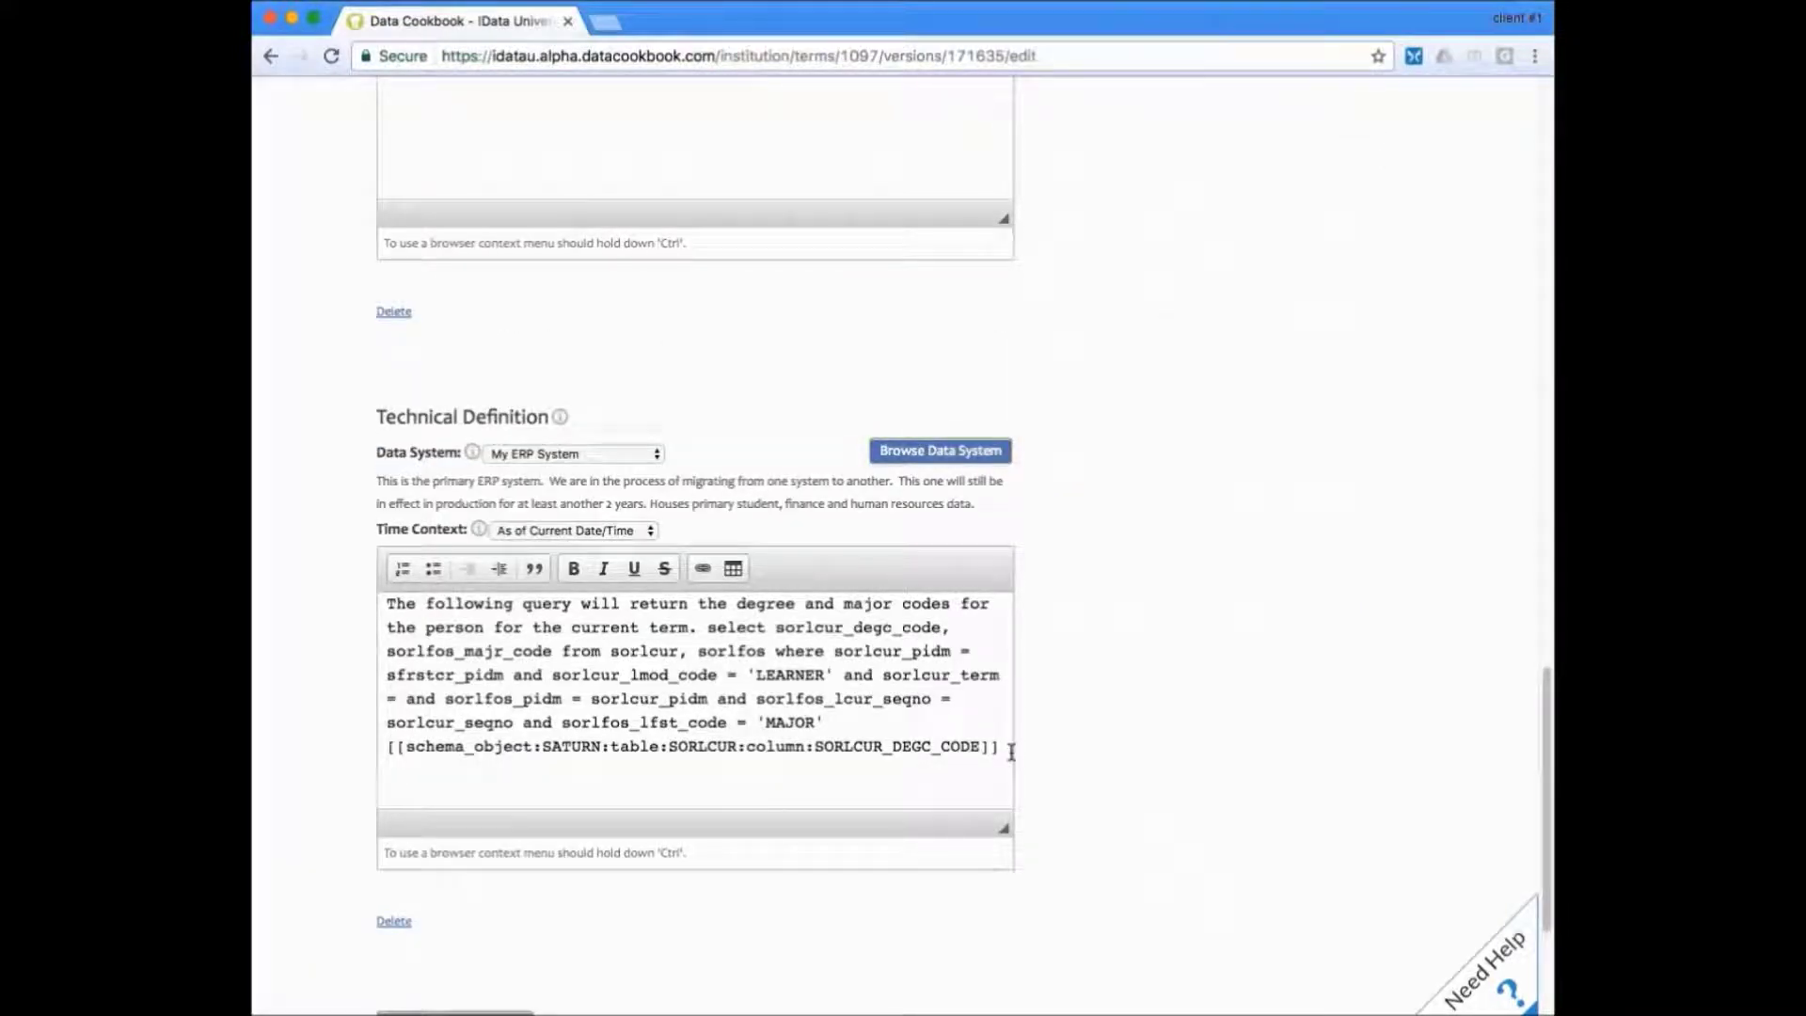
click(1004, 752)
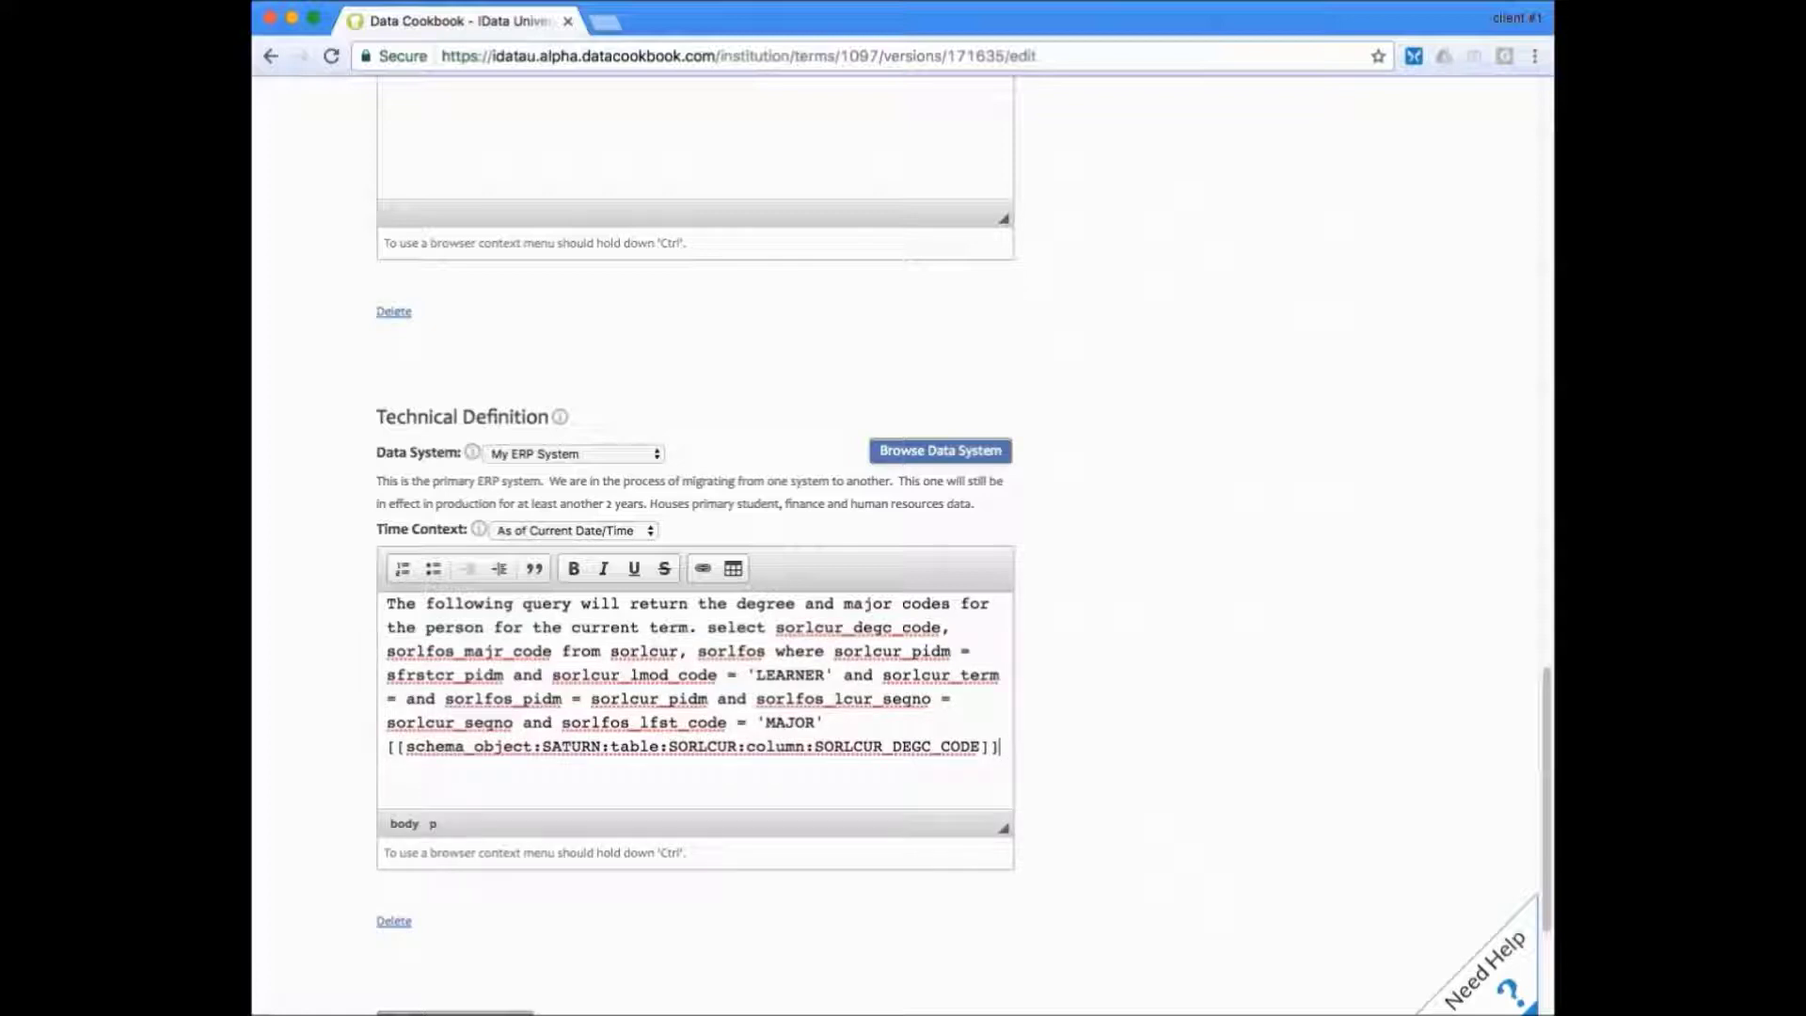
key(Return)
click(920, 461)
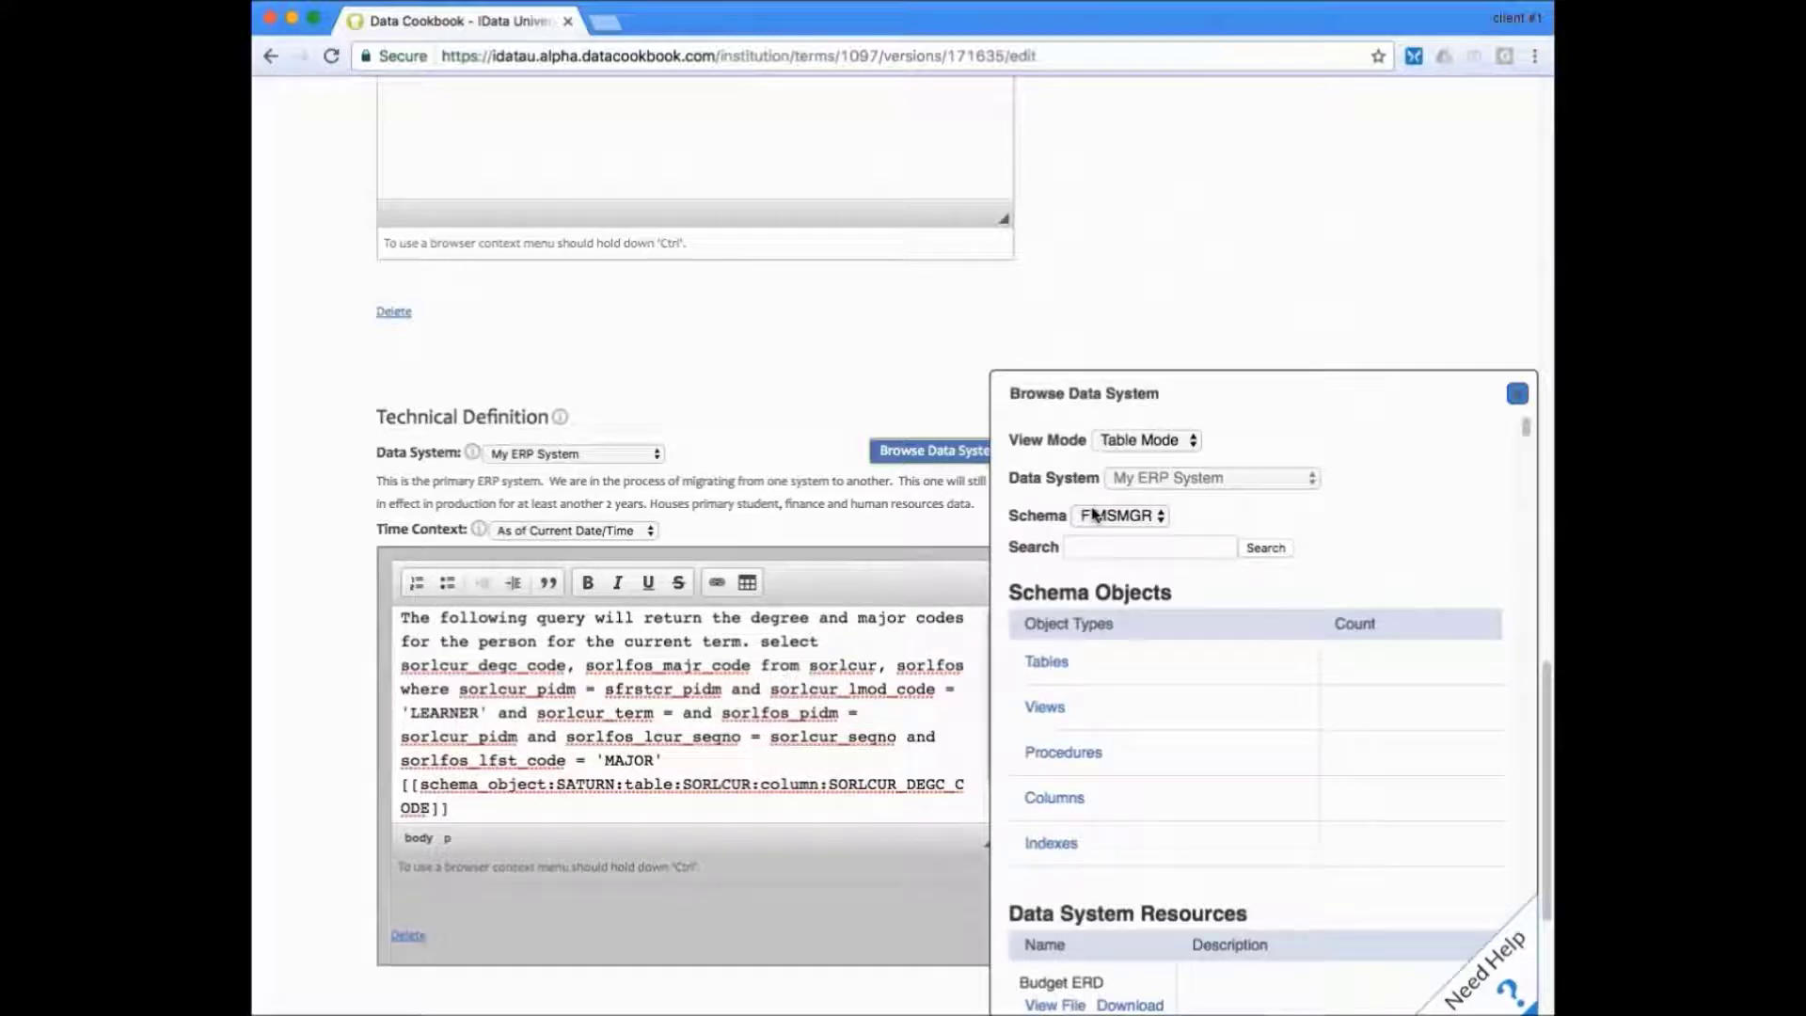
click(1093, 514)
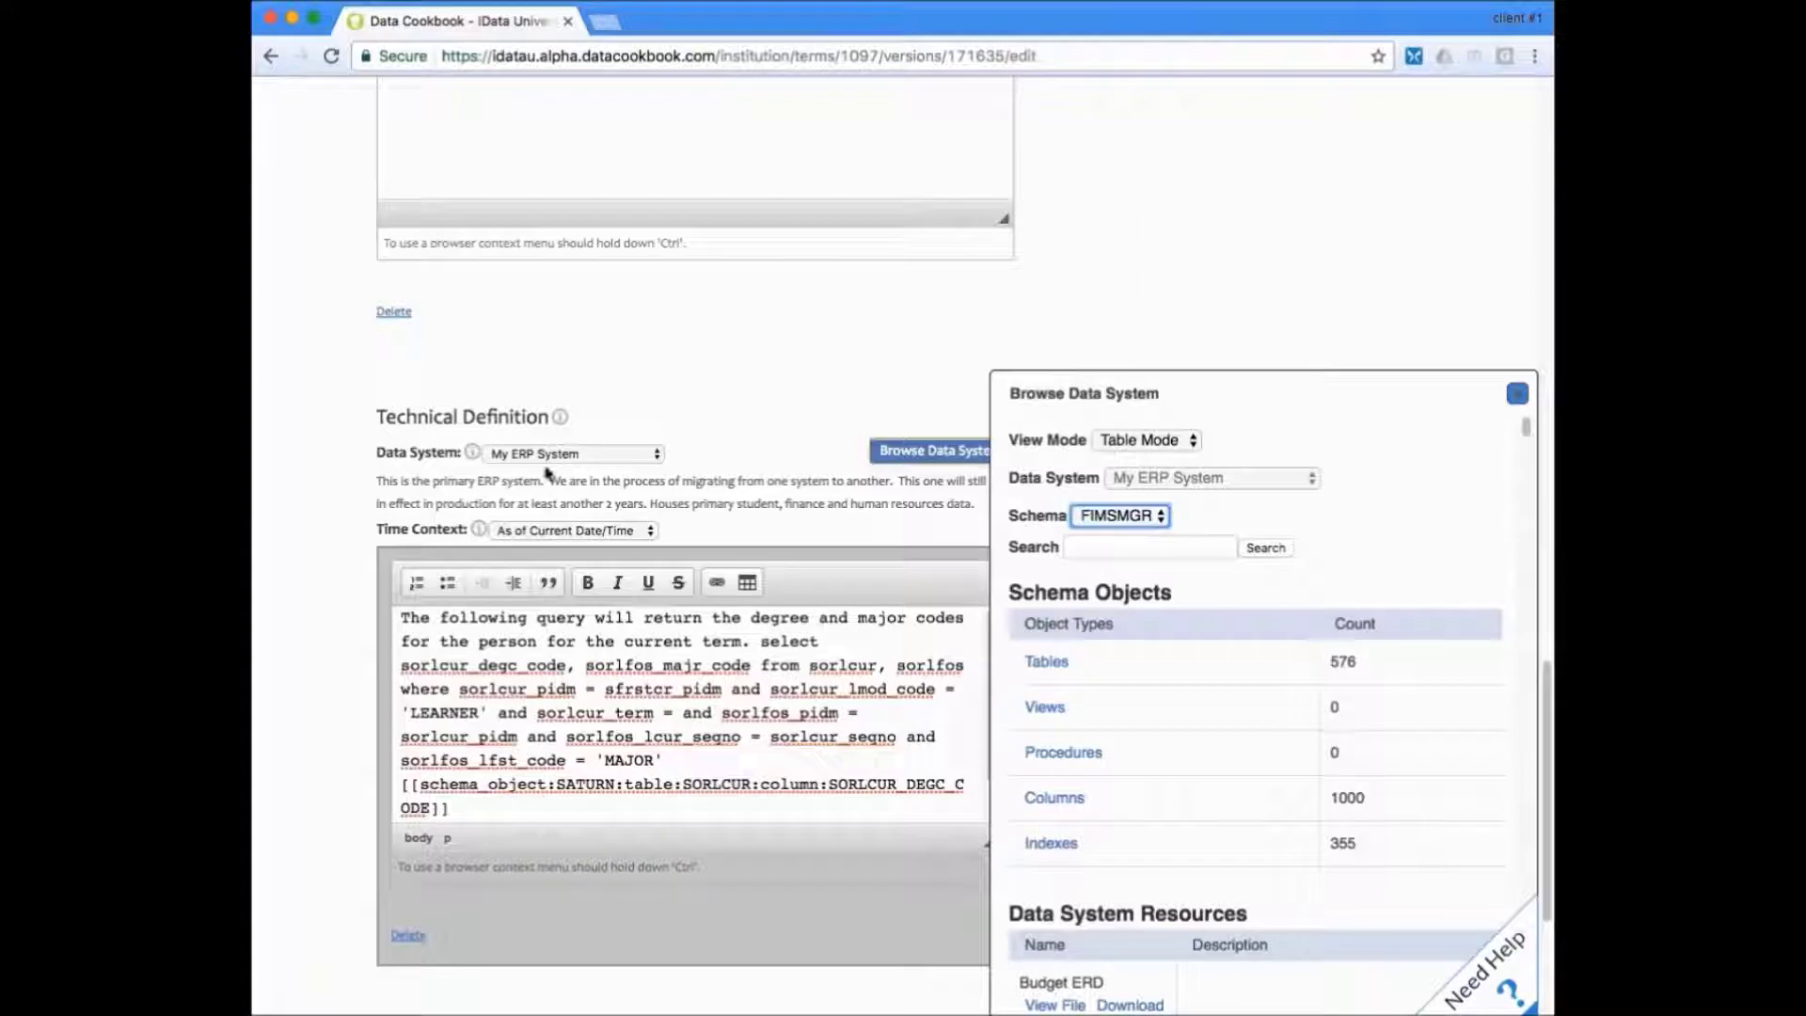
Search the SATURN schema for 'sorlcur' in the data-system browser
click(1137, 583)
click(1140, 549)
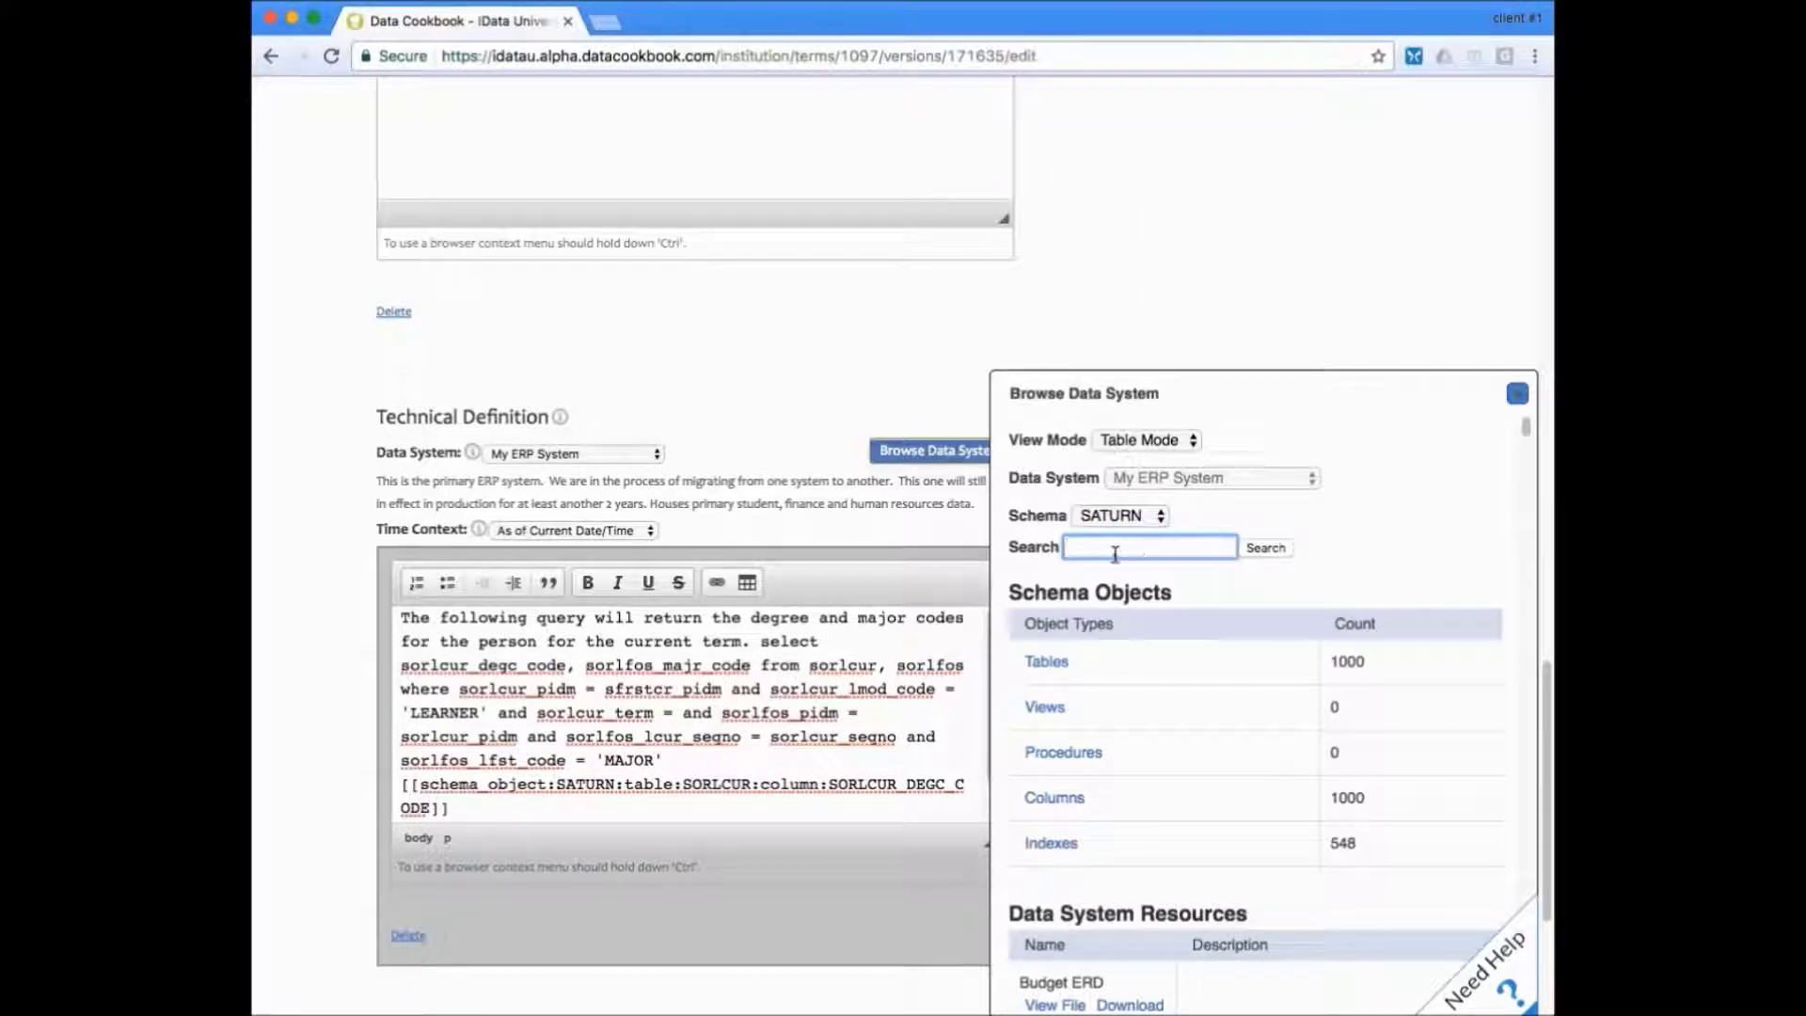
text(sorlcur)
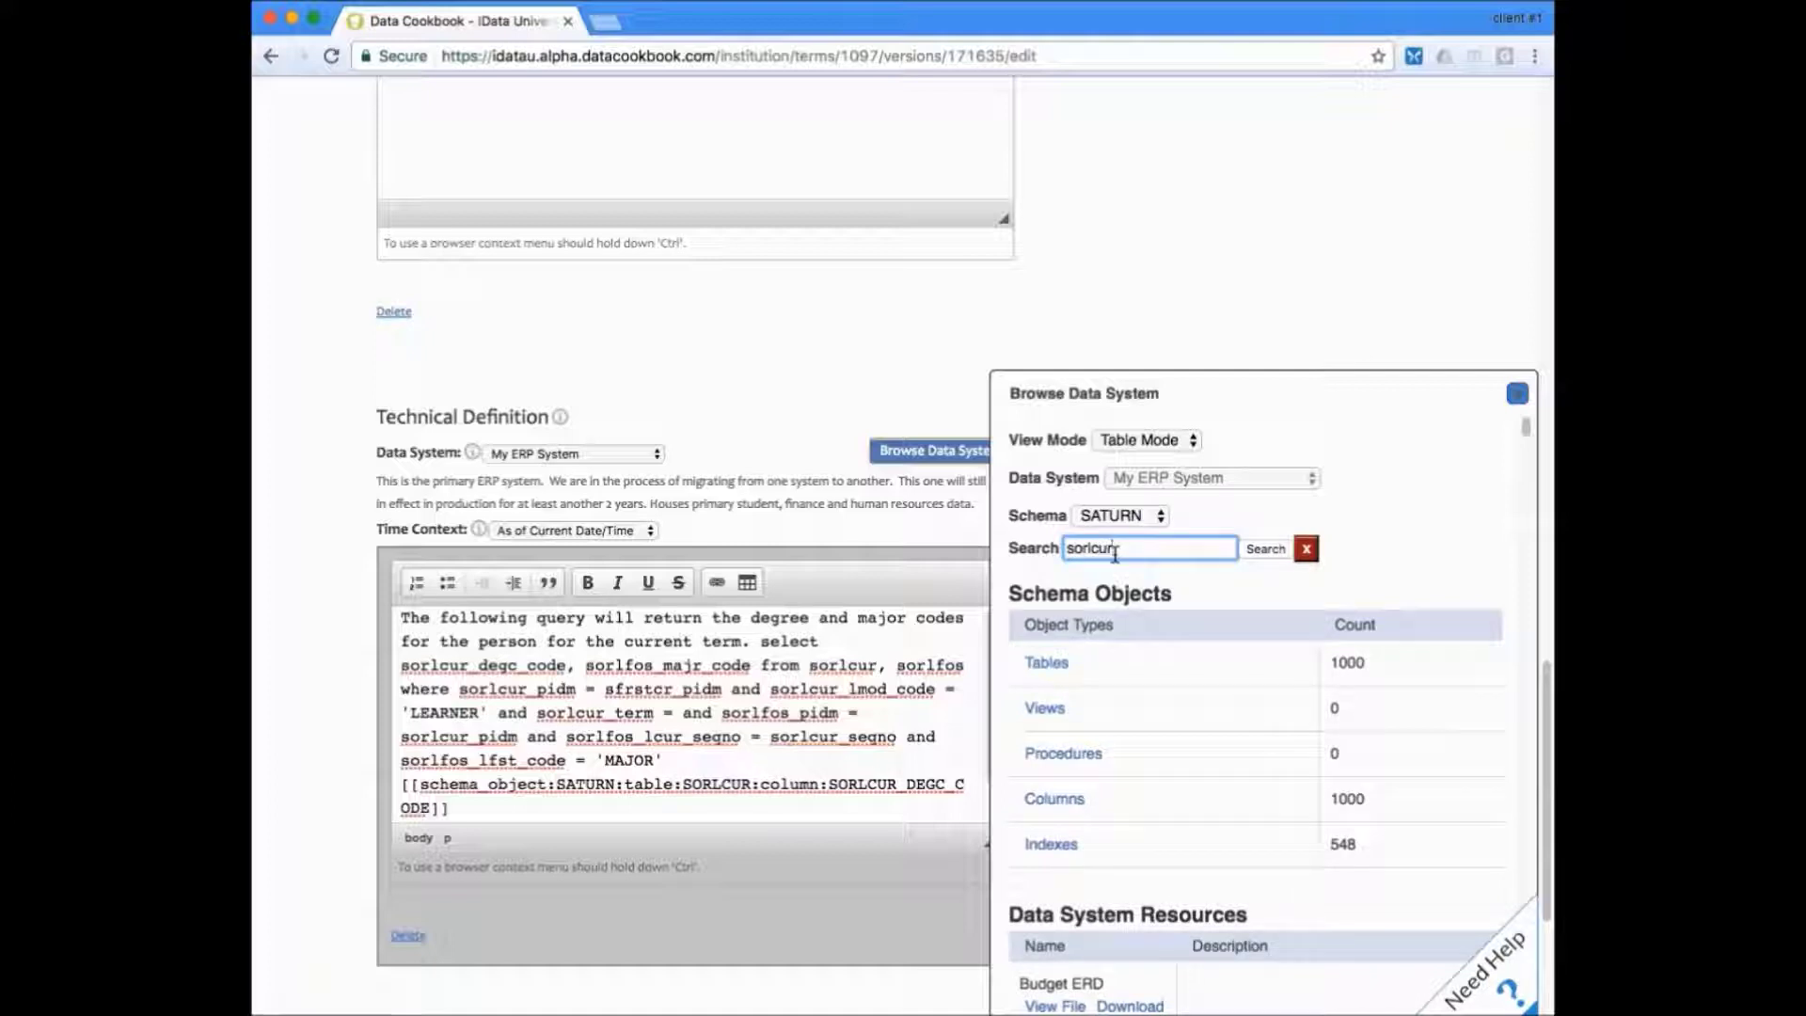
click(1264, 552)
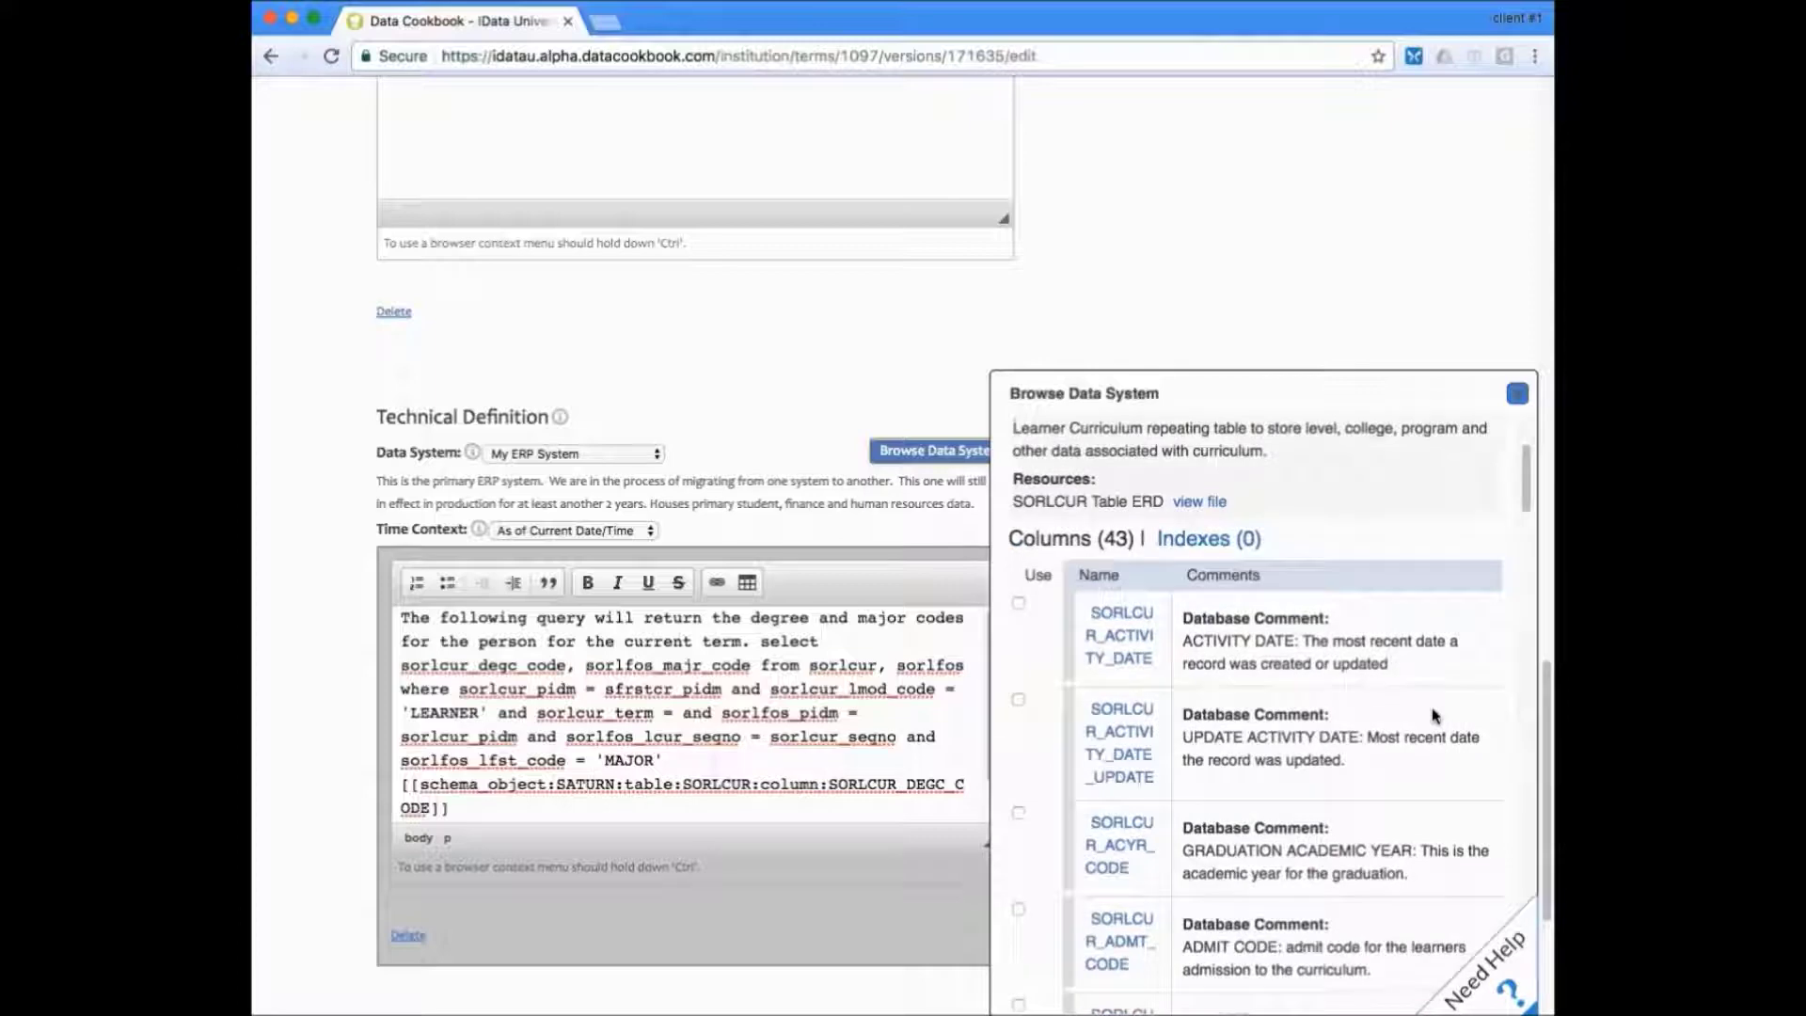
scroll(1431, 718, down, 2)
scroll(1431, 718, down, 1)
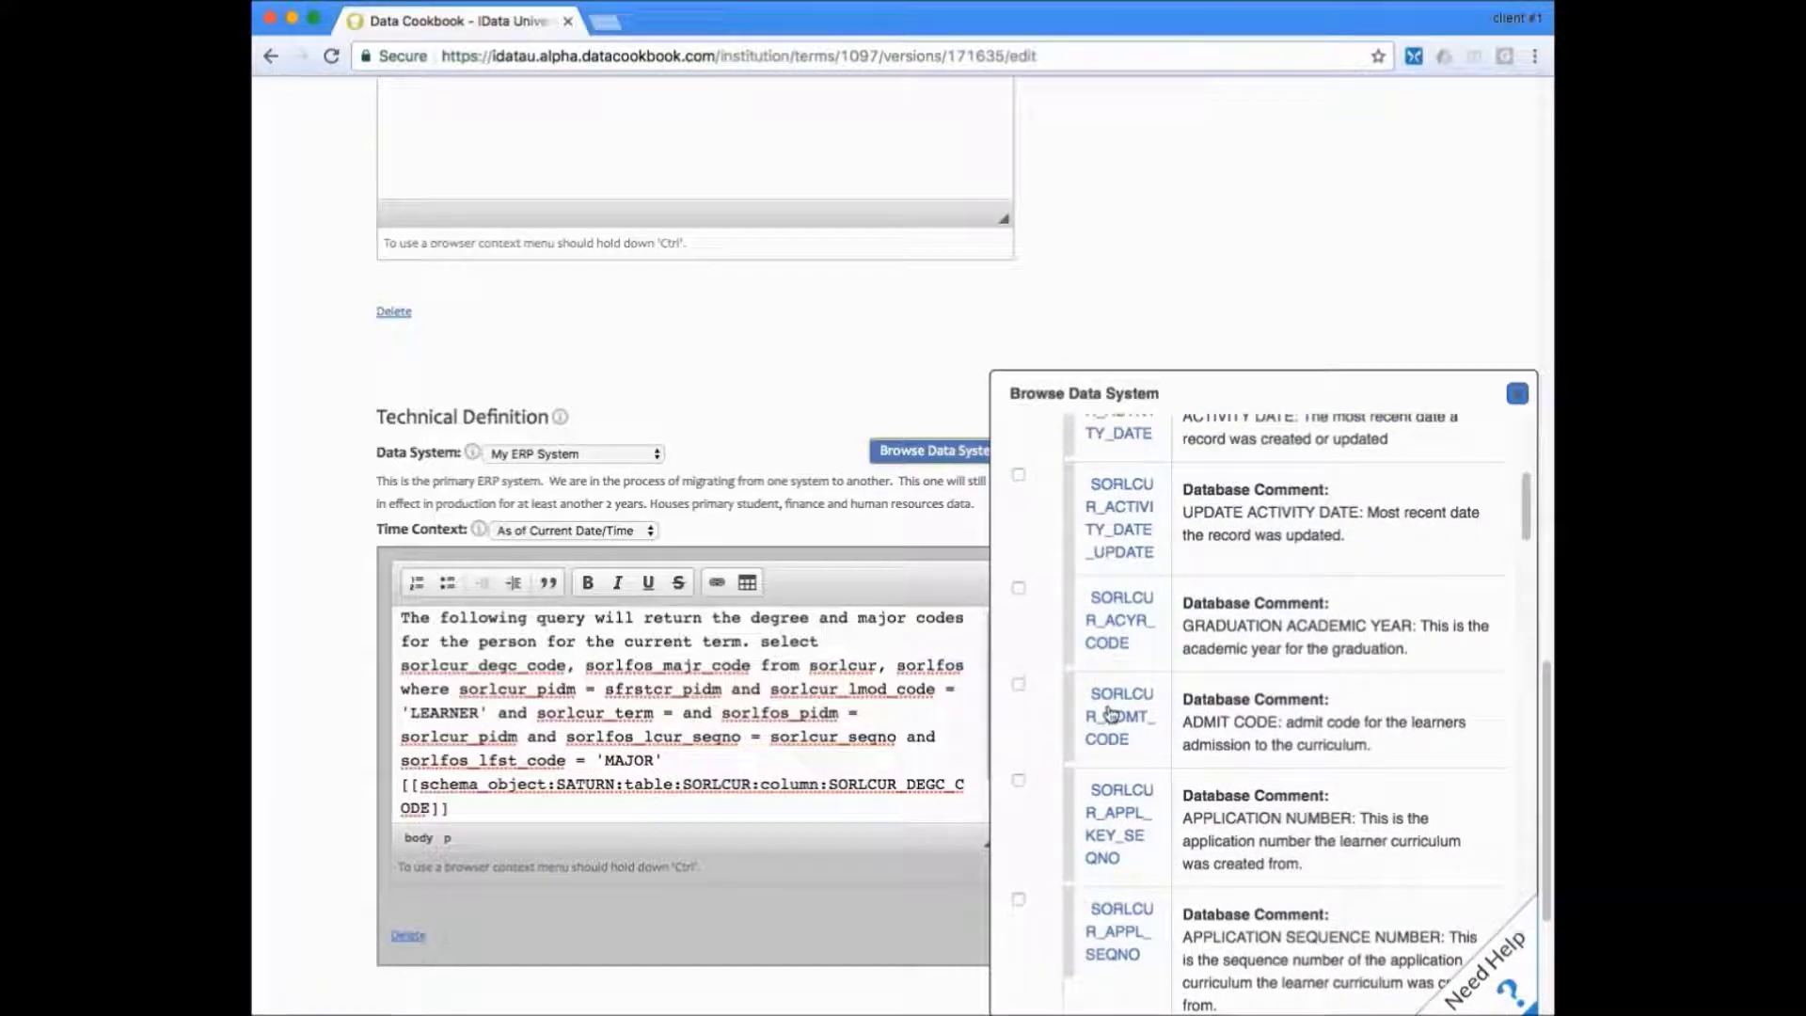
Drag SORLCUR_ADMT_CODE into the query after DEGC_CODE, add a blank line, and close the browser
drag(1118, 719, 704, 817)
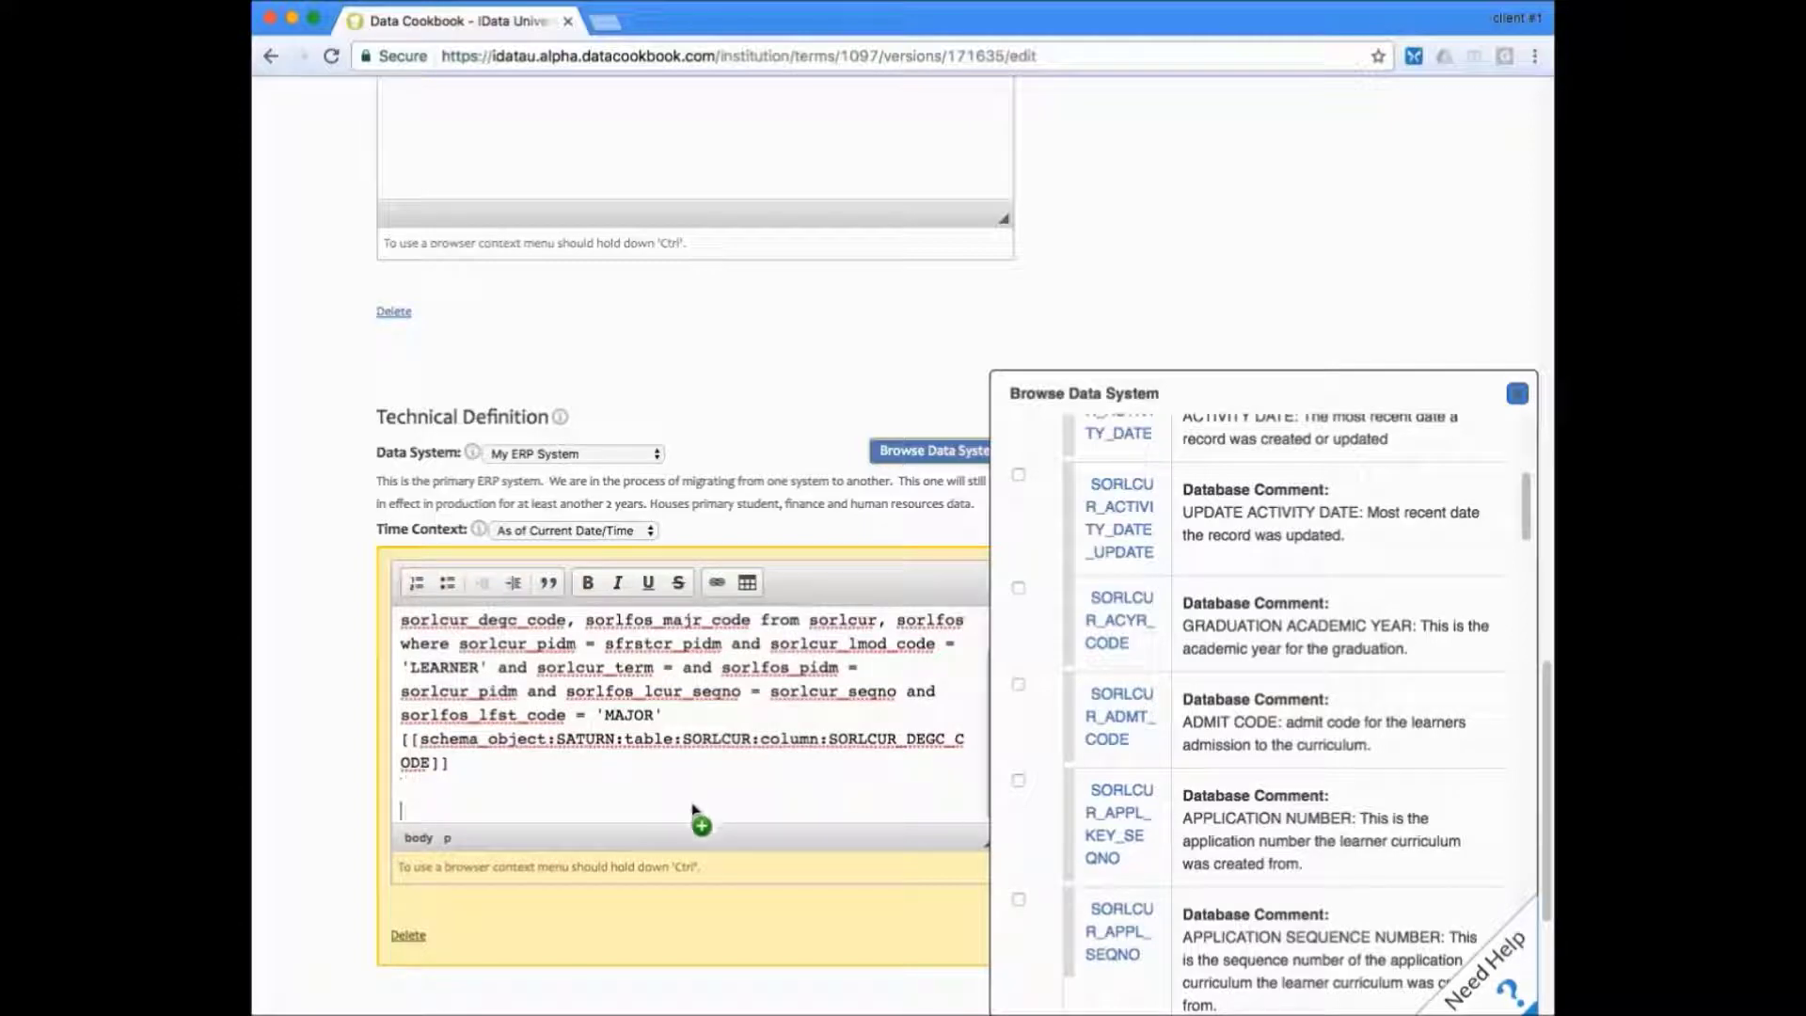
drag(703, 817, 699, 818)
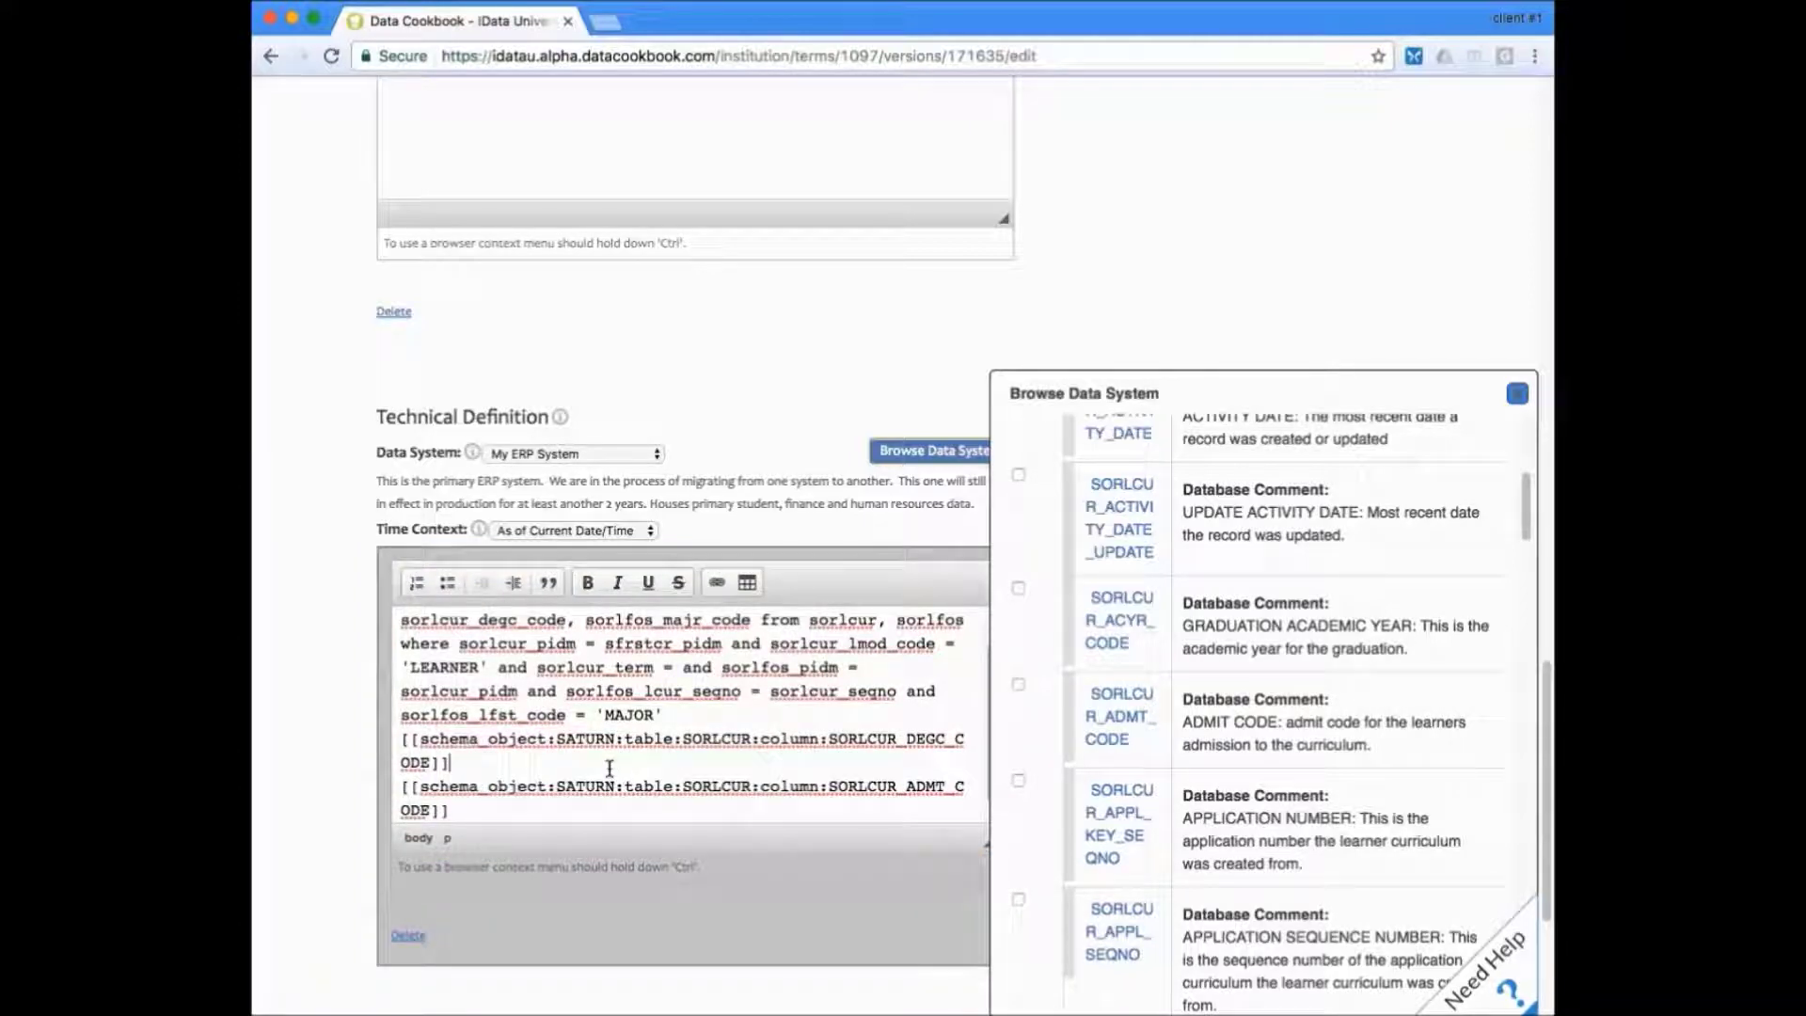
key(Return)
scroll(707, 681, down, 3)
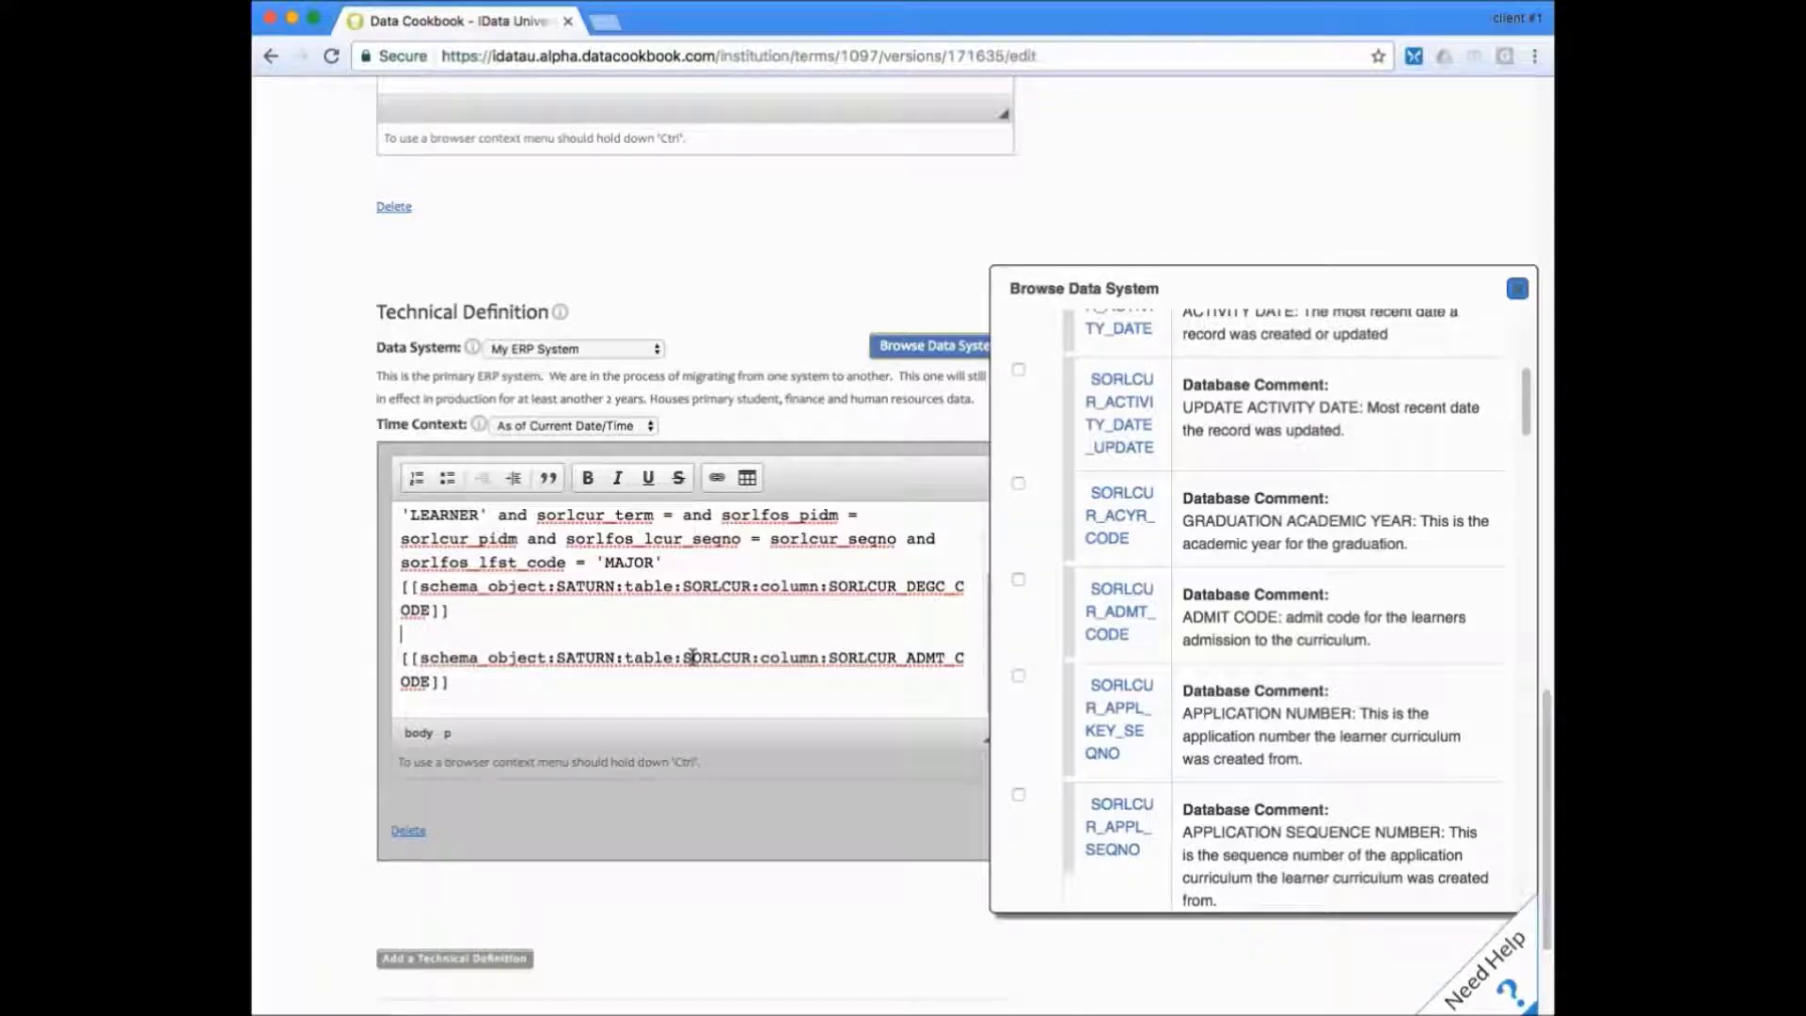
click(1514, 298)
Save the edited definition as an updated version, then go to the SORLCUR_DEGC_CODE column page
scroll(527, 964, down, 3)
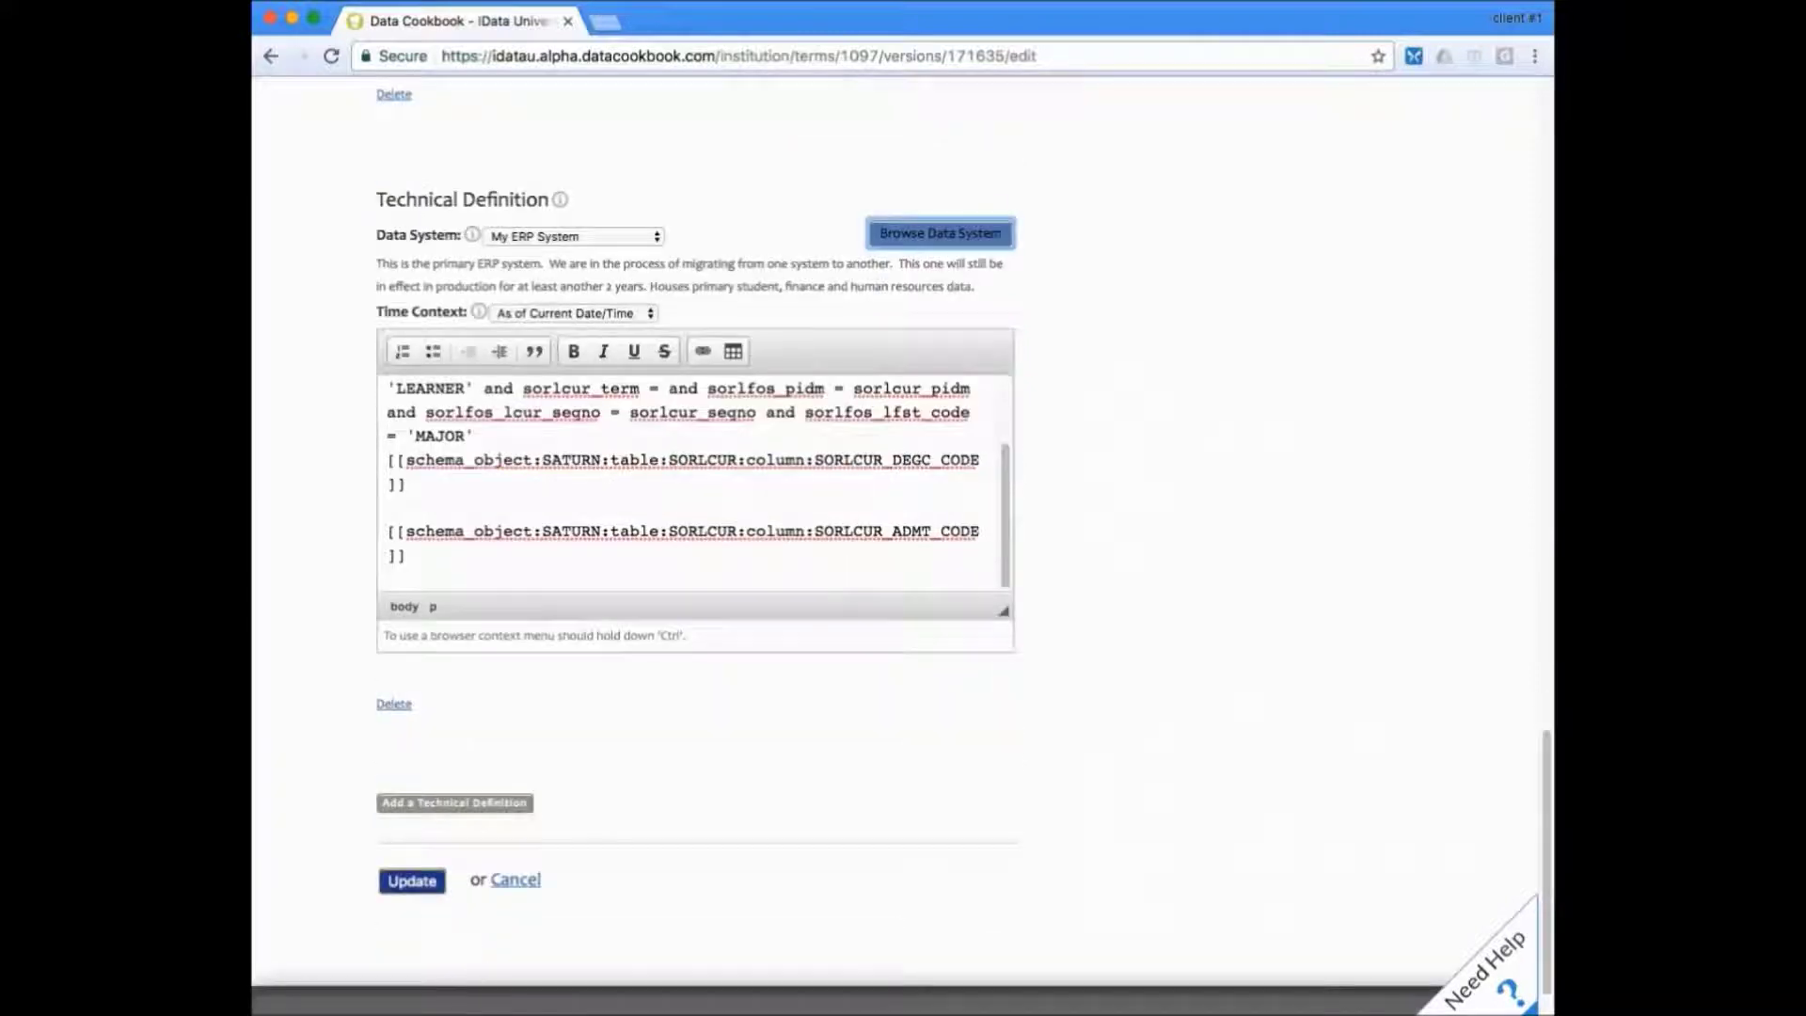
click(412, 881)
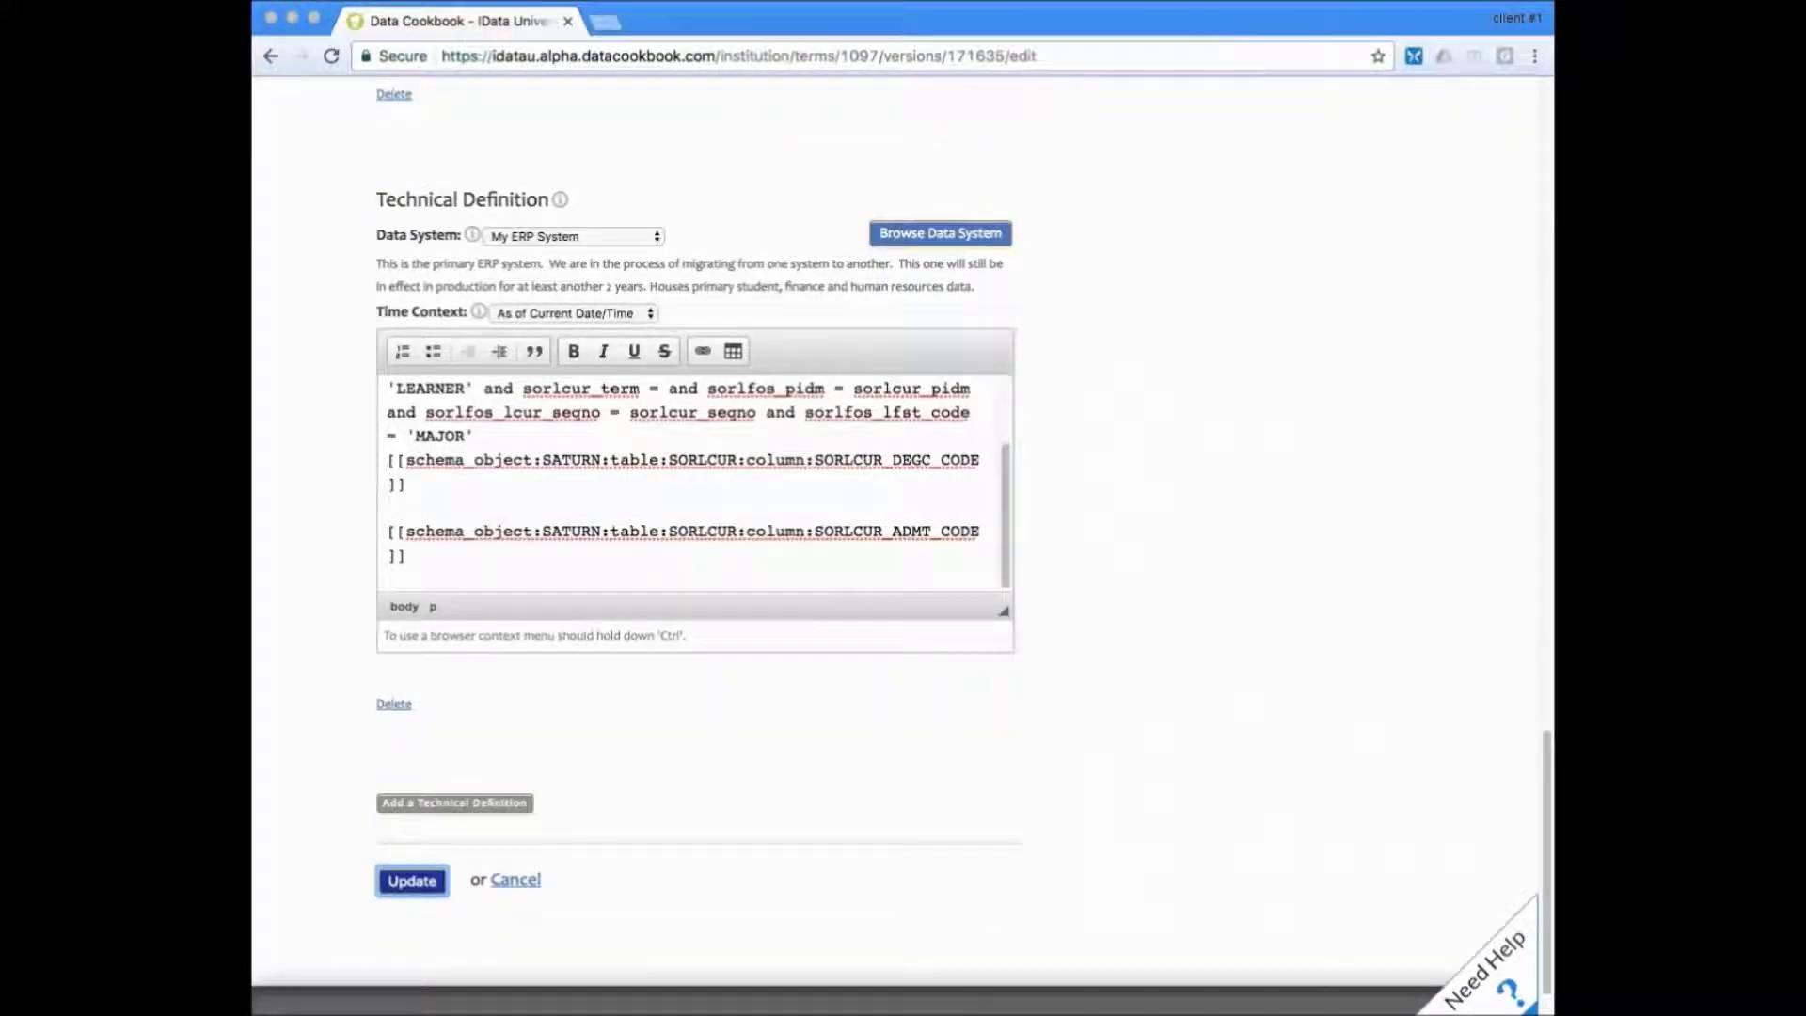
key(Return)
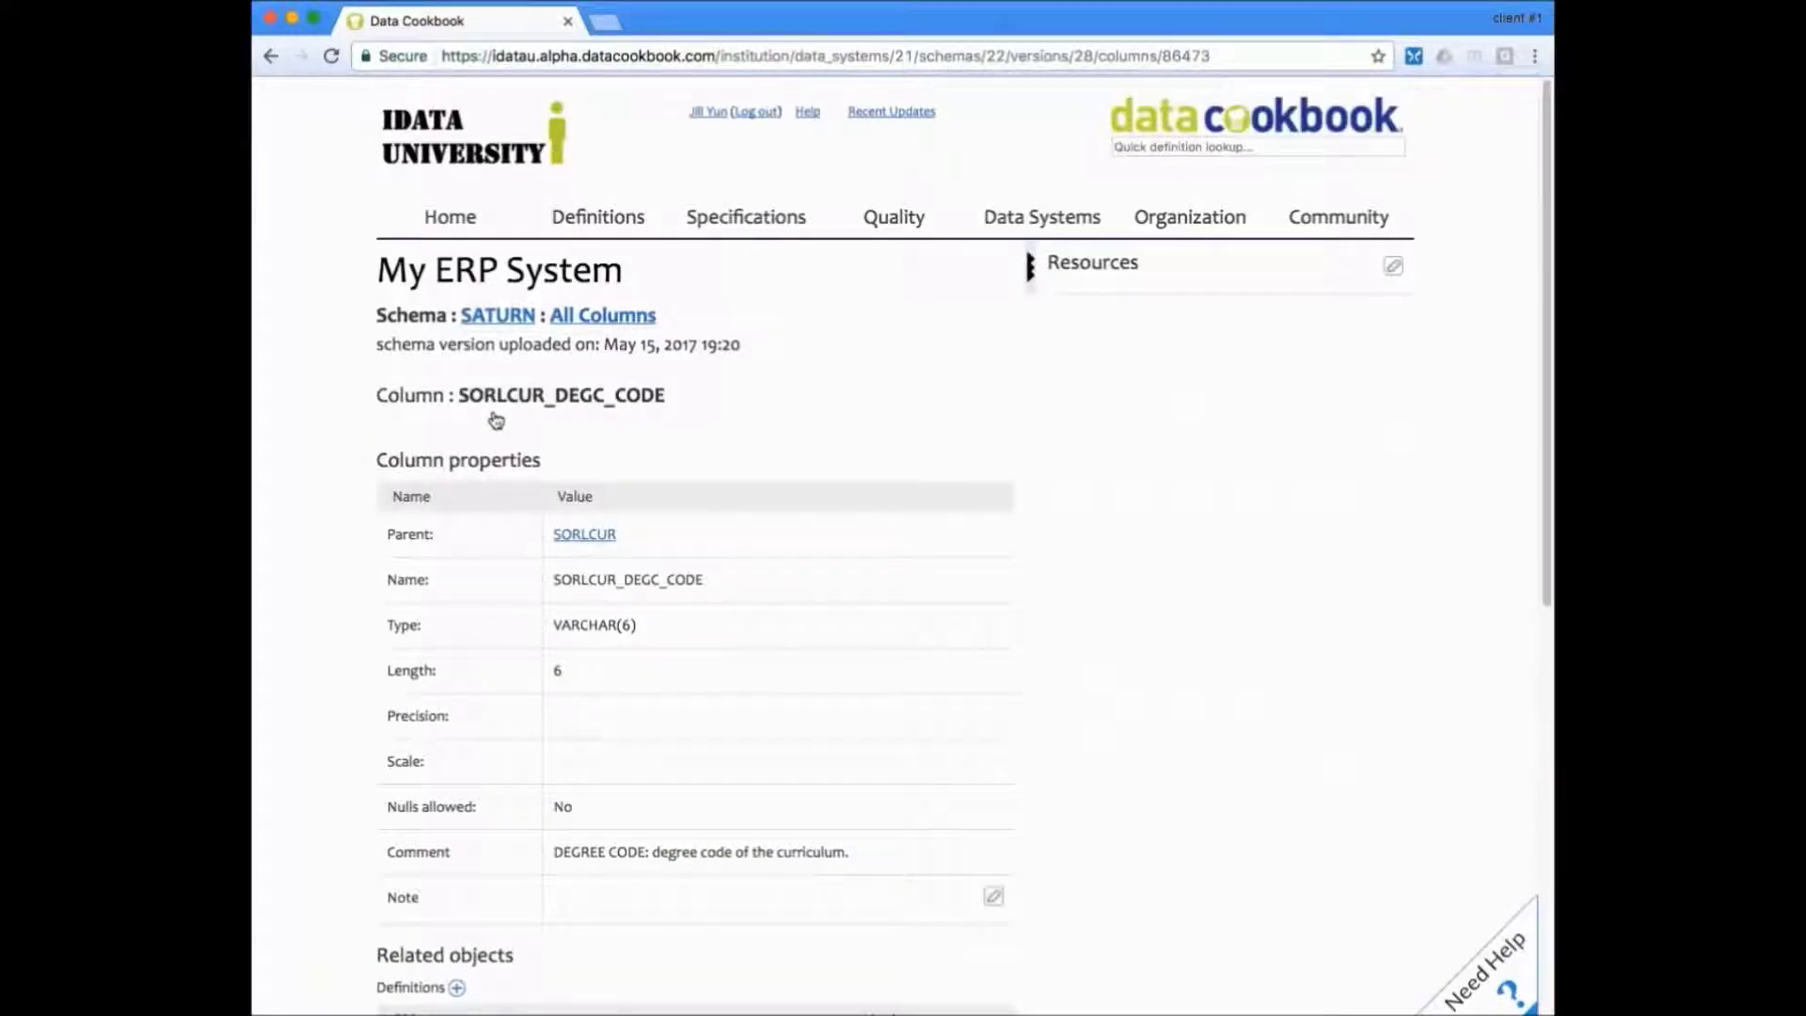
scroll(734, 533, down, 2)
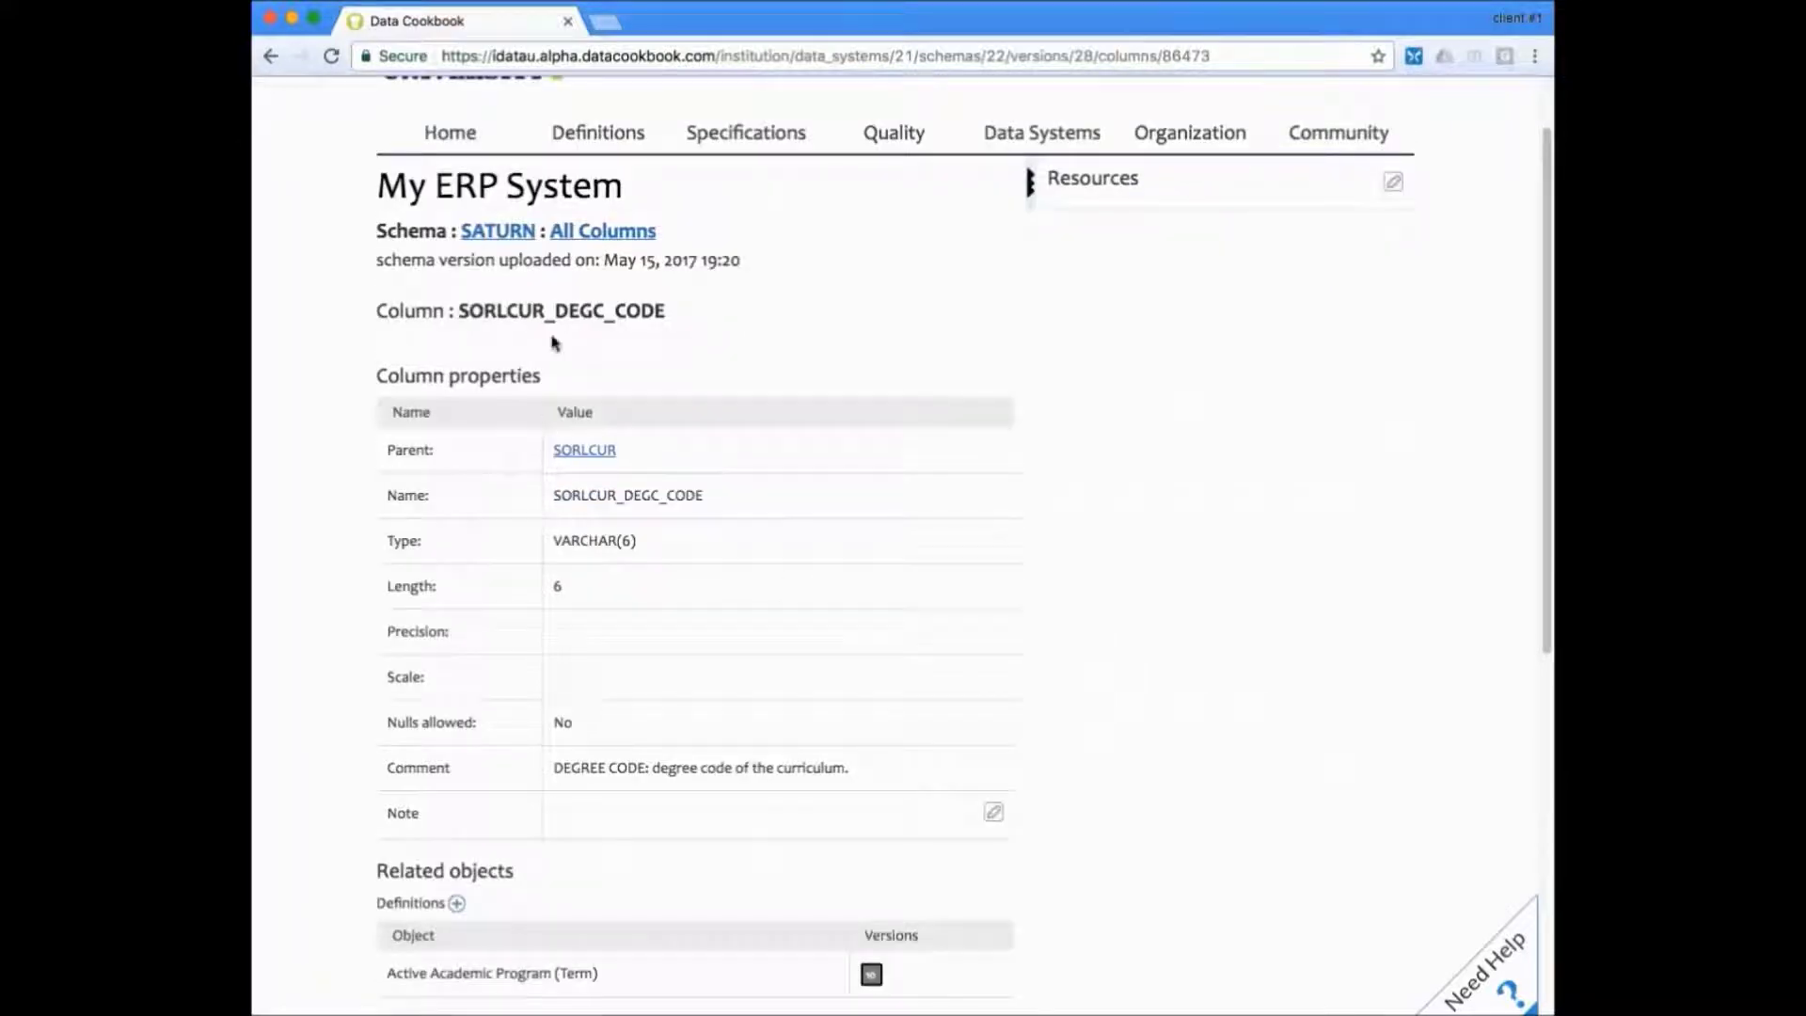
scroll(550, 442, down, 5)
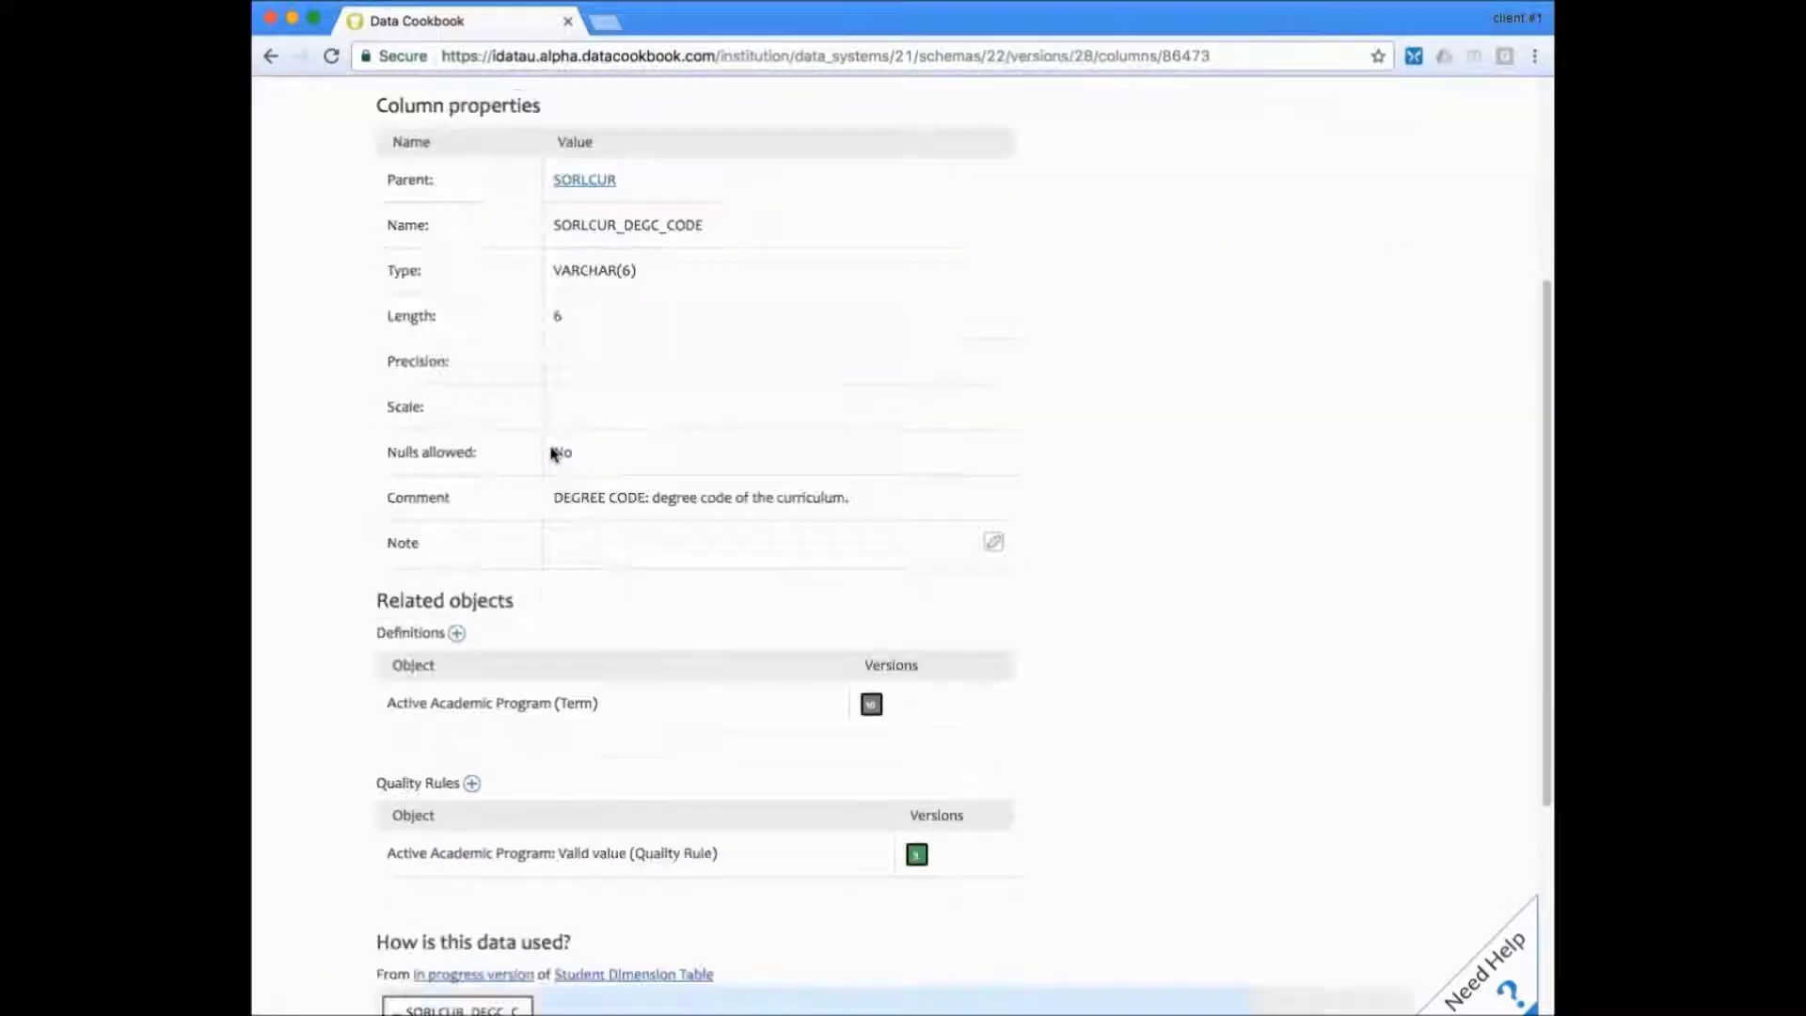
scroll(553, 451, down, 2)
scroll(553, 453, down, 1)
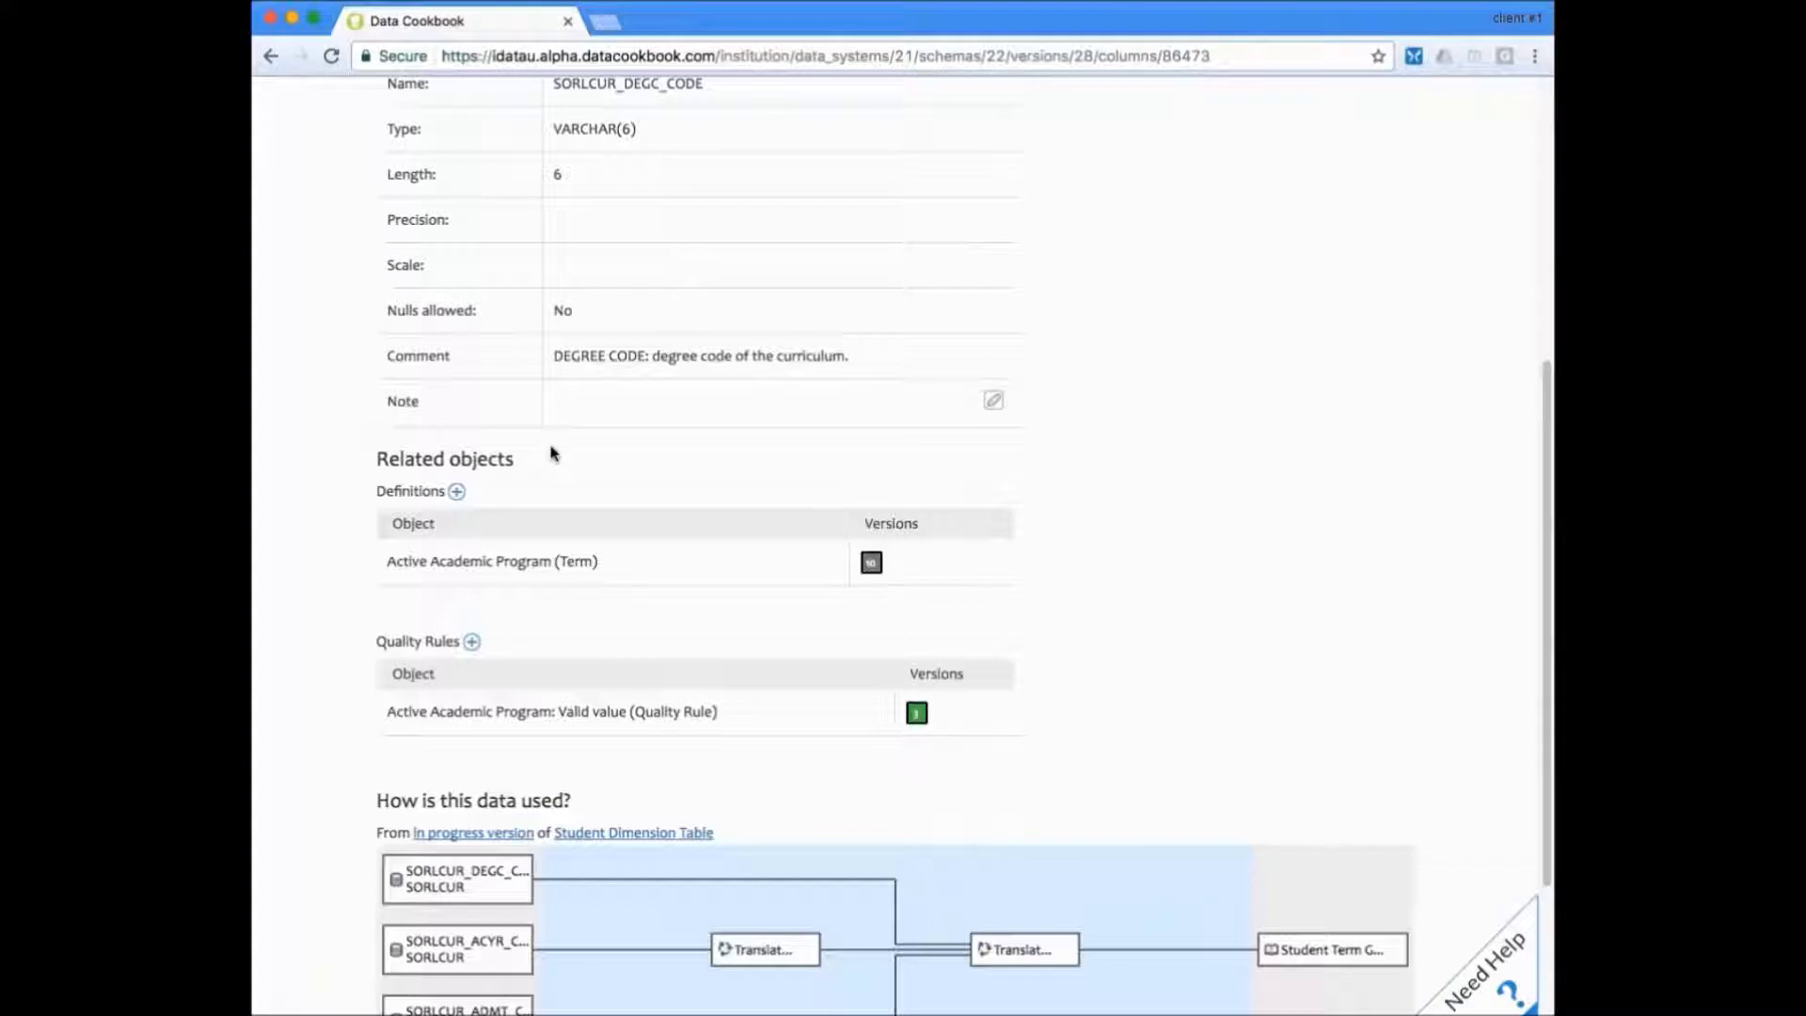
scroll(560, 508, up, 6)
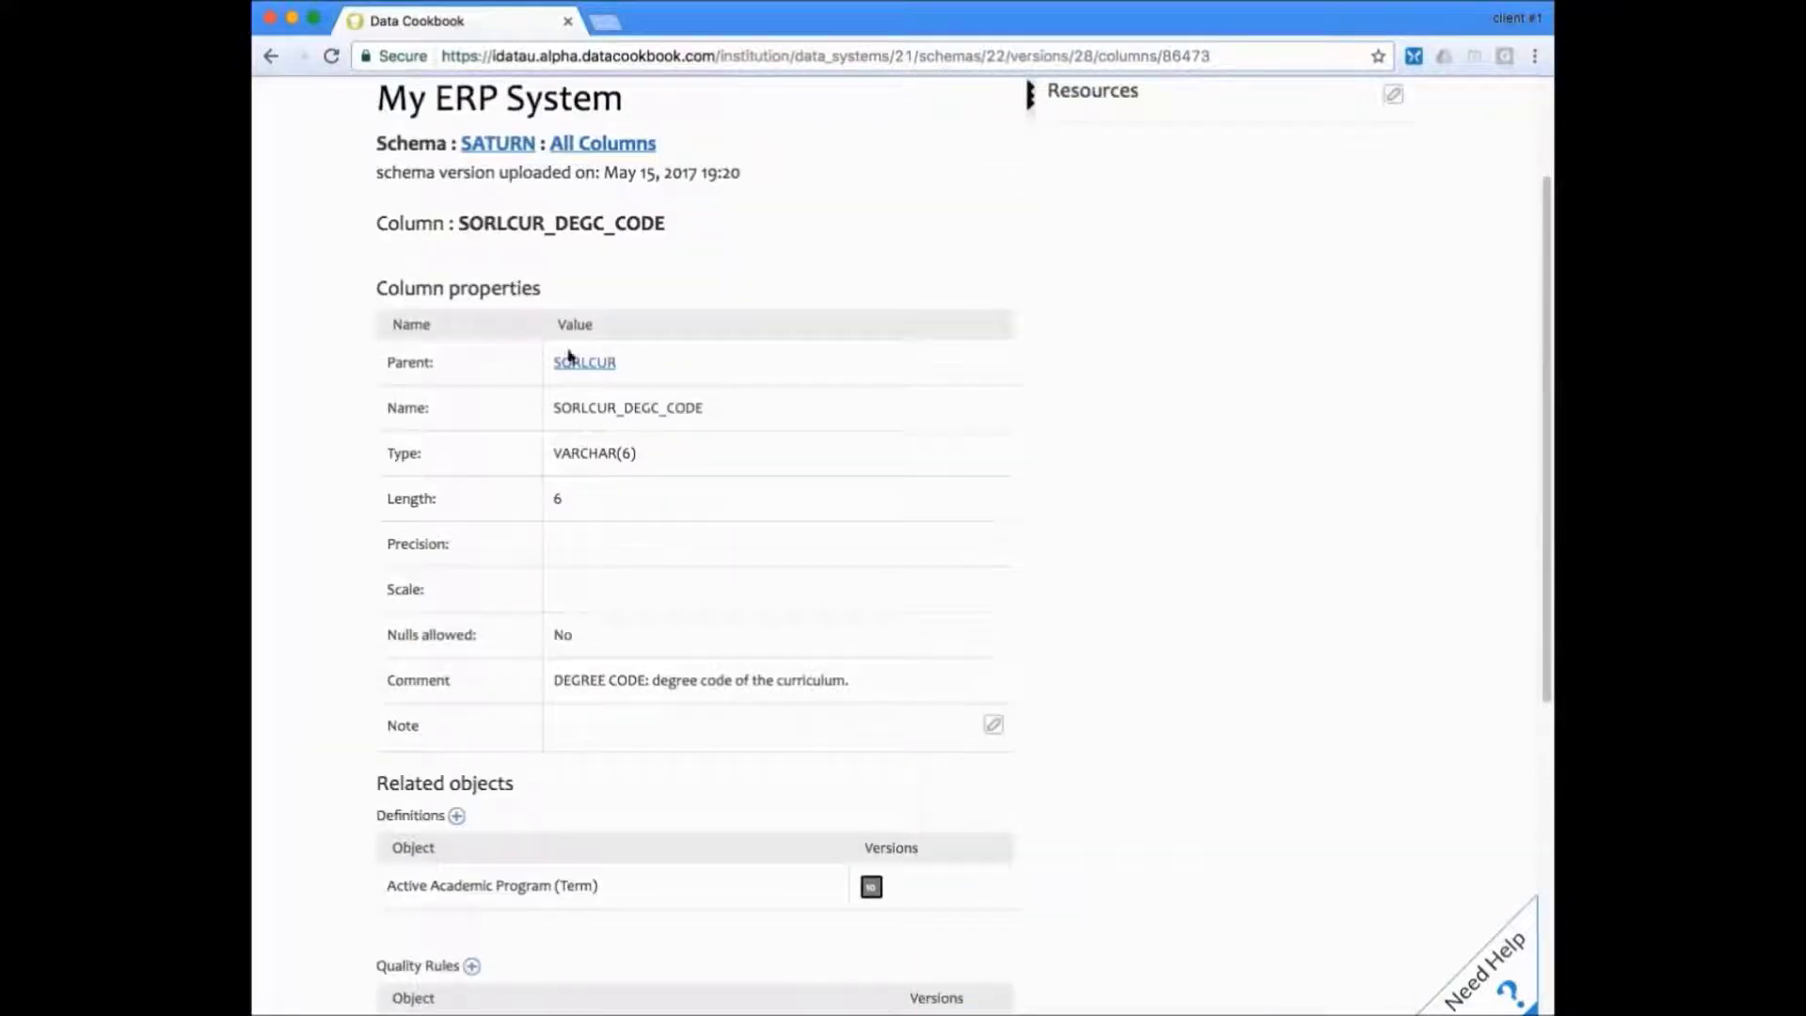
scroll(628, 404, down, 5)
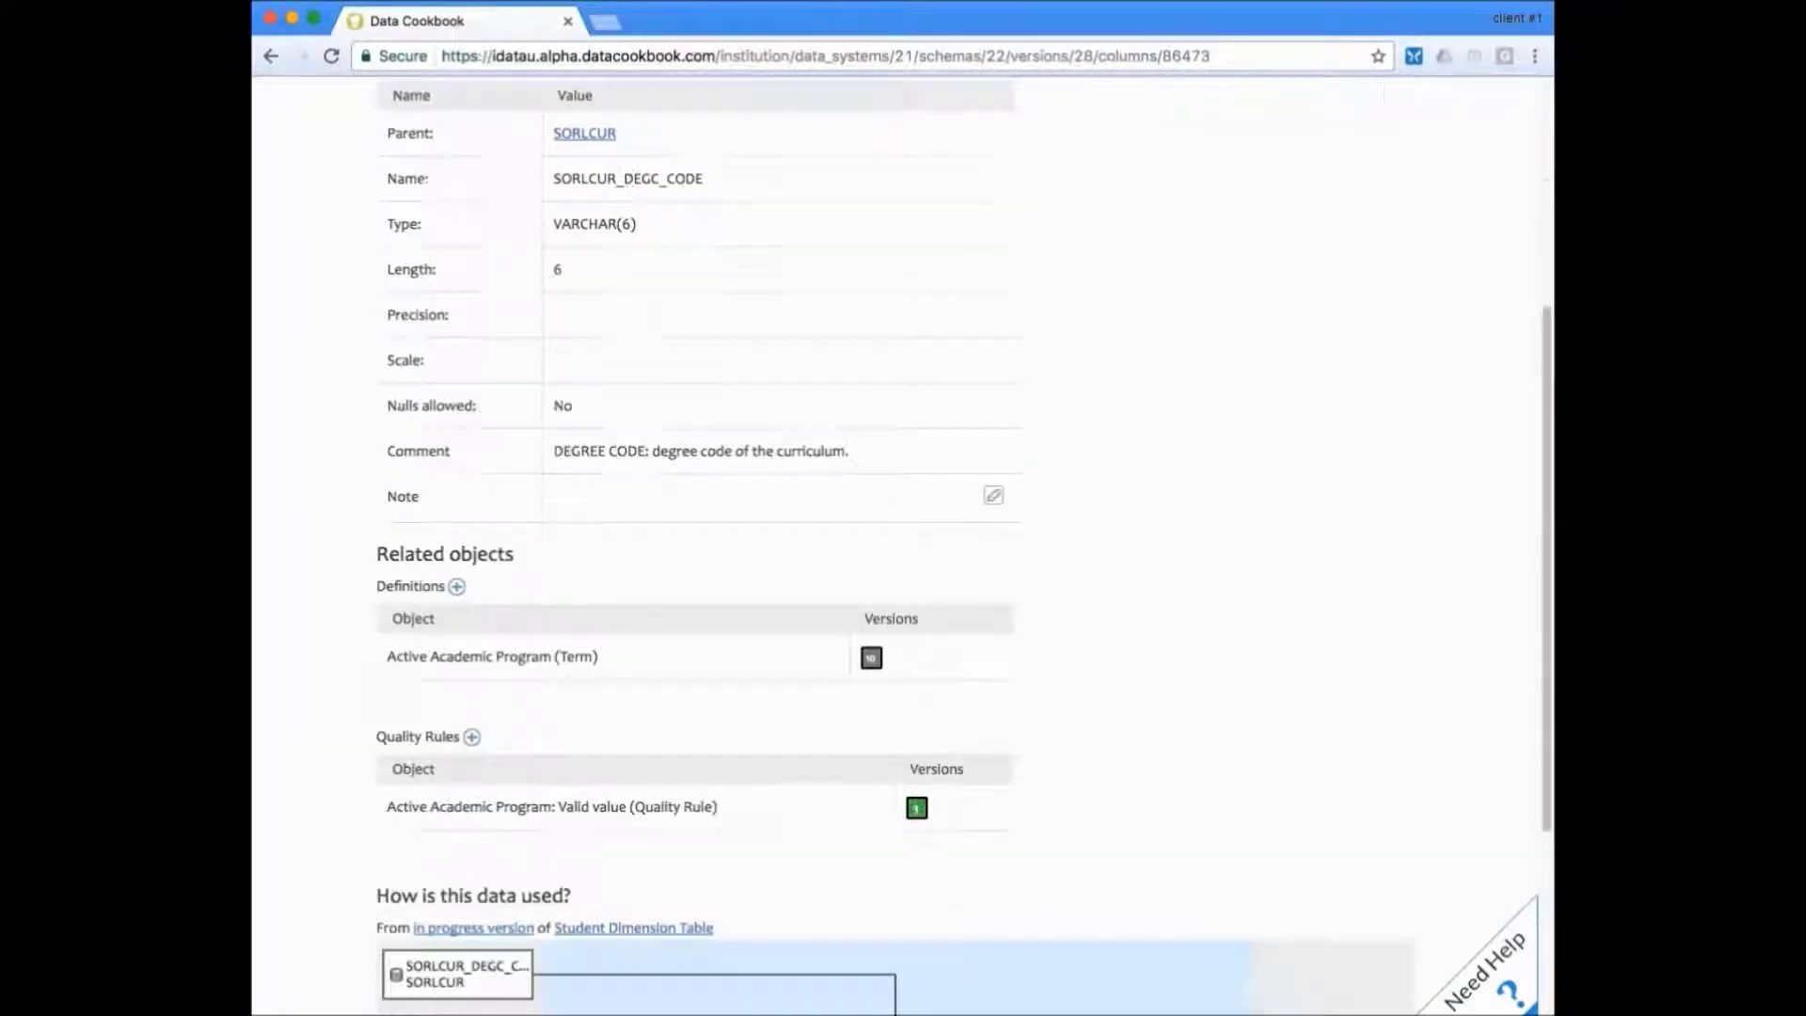
scroll(607, 475, down, 2)
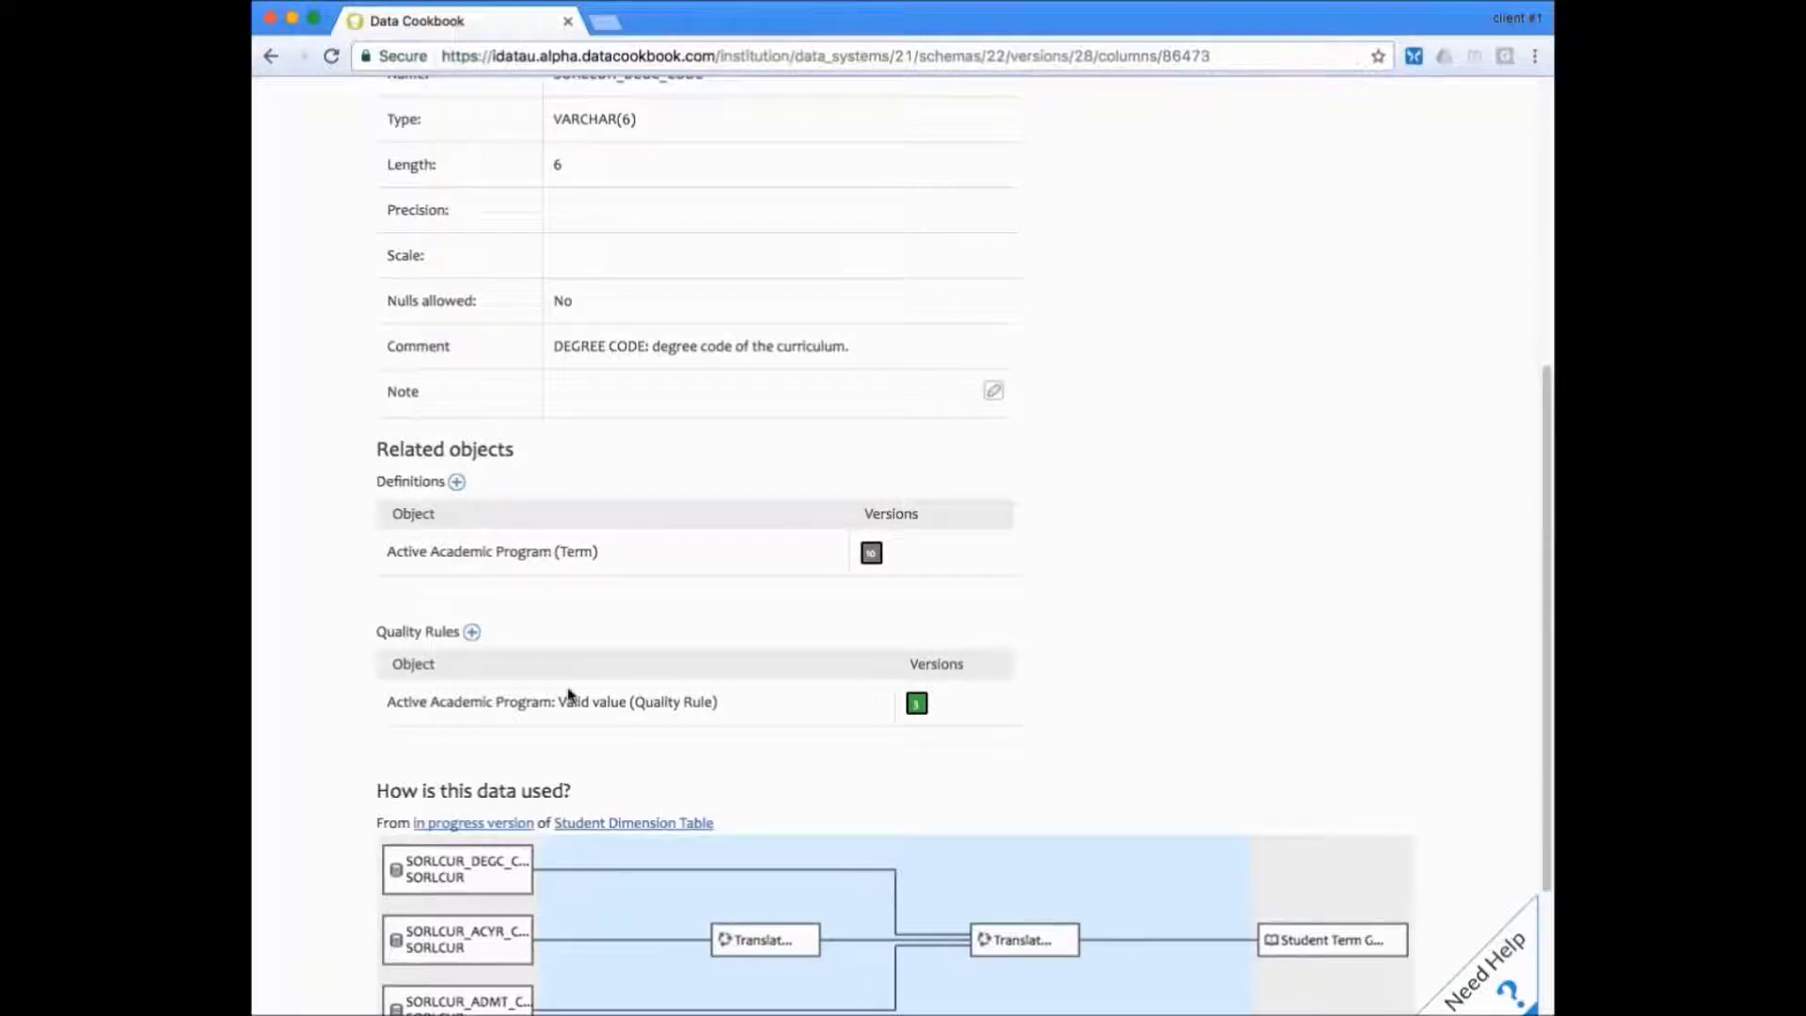
scroll(569, 691, down, 5)
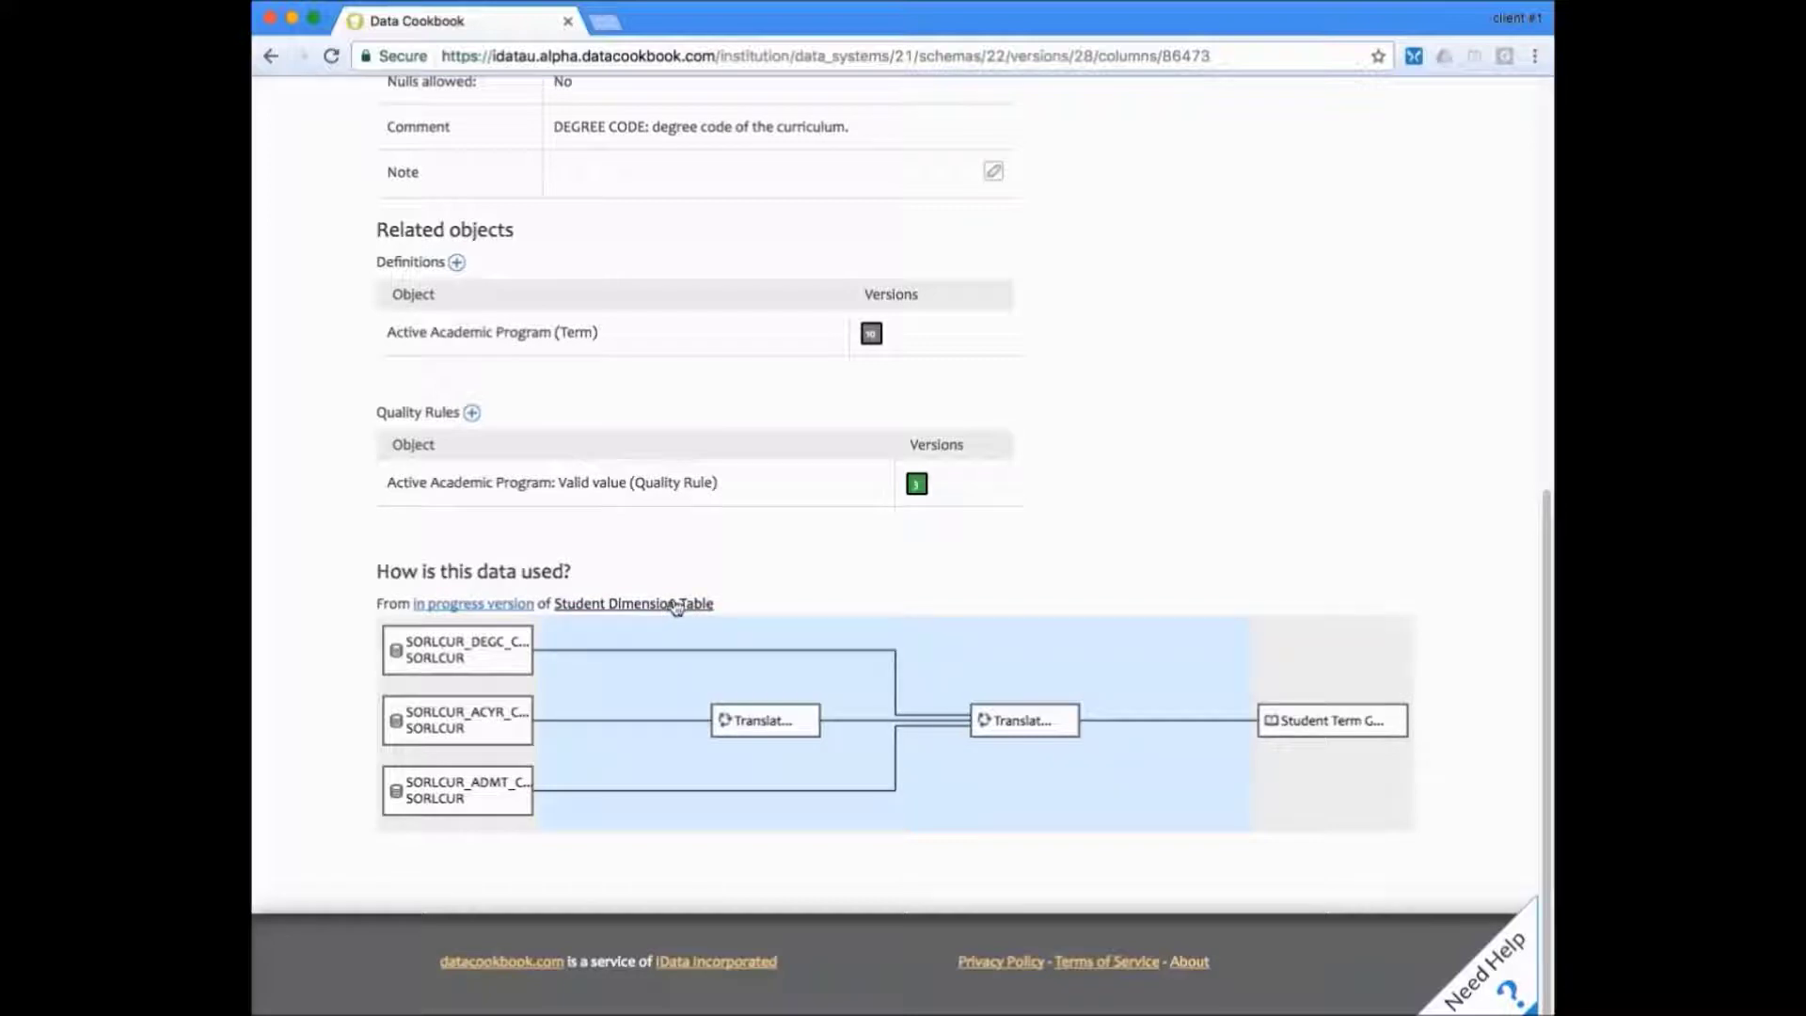
scroll(685, 576, up, 5)
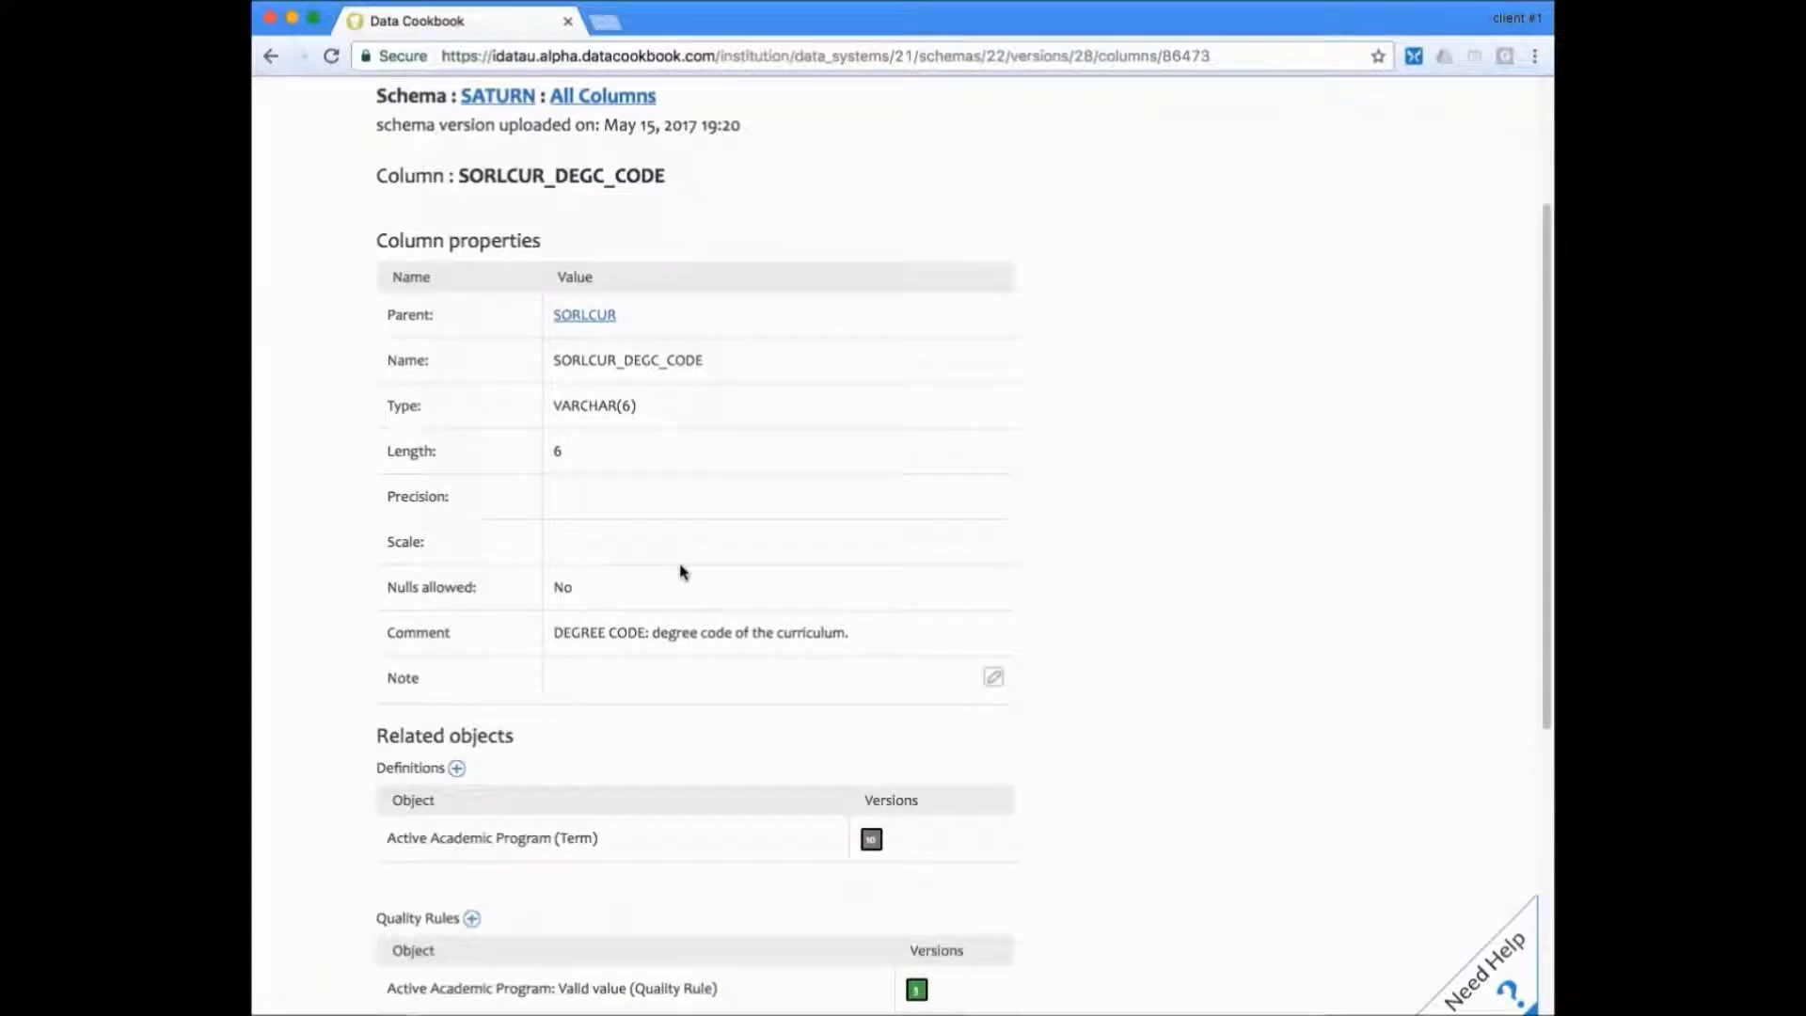
scroll(685, 569, down, 2)
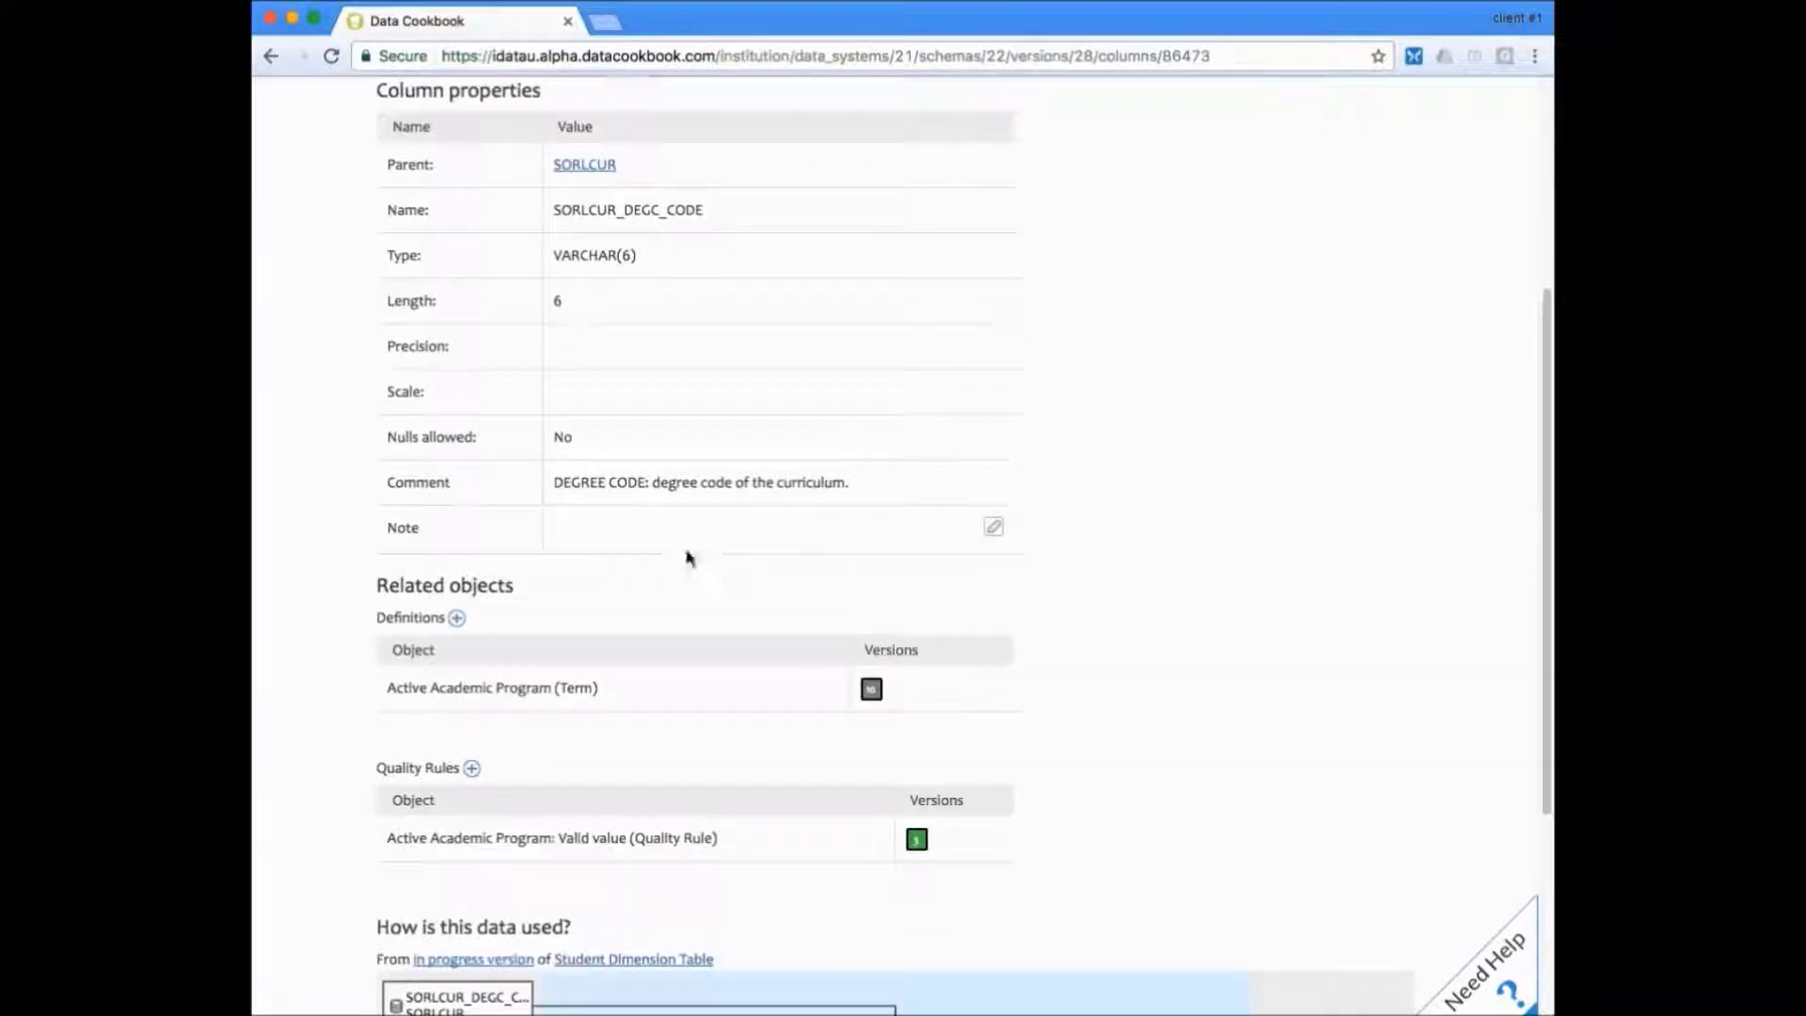
scroll(436, 729, down, 1)
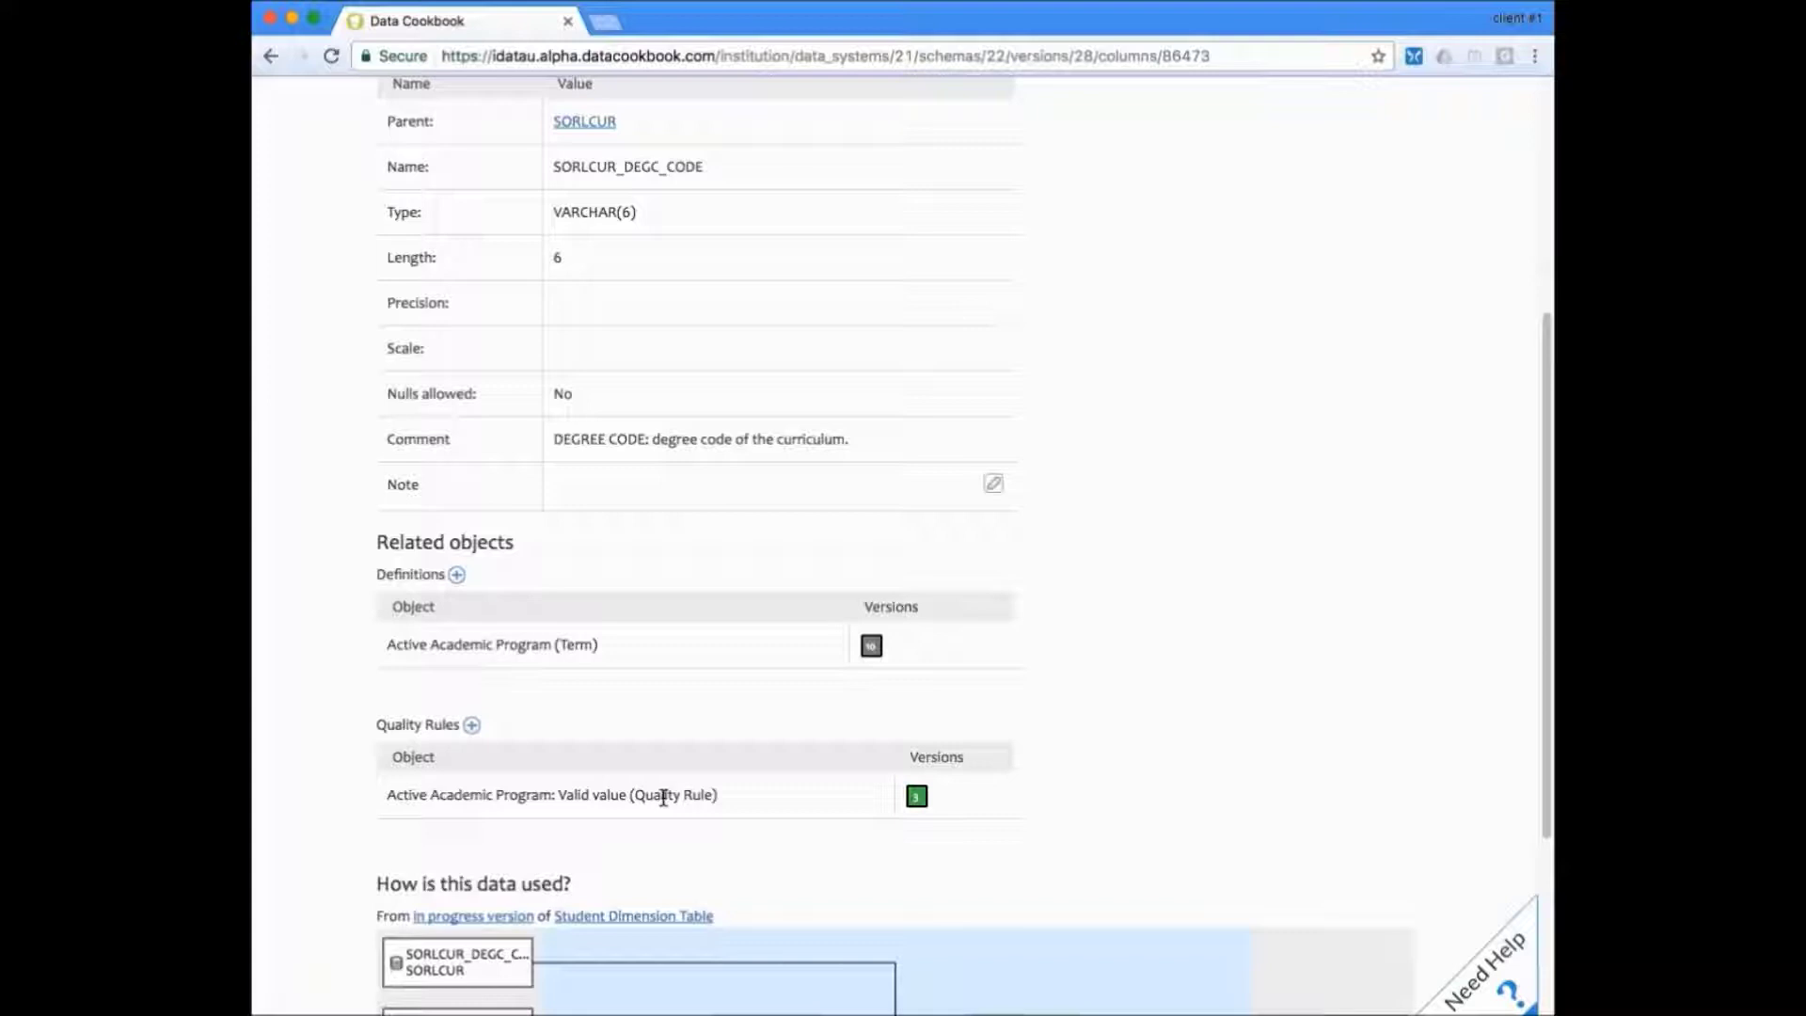
scroll(687, 724, up, 5)
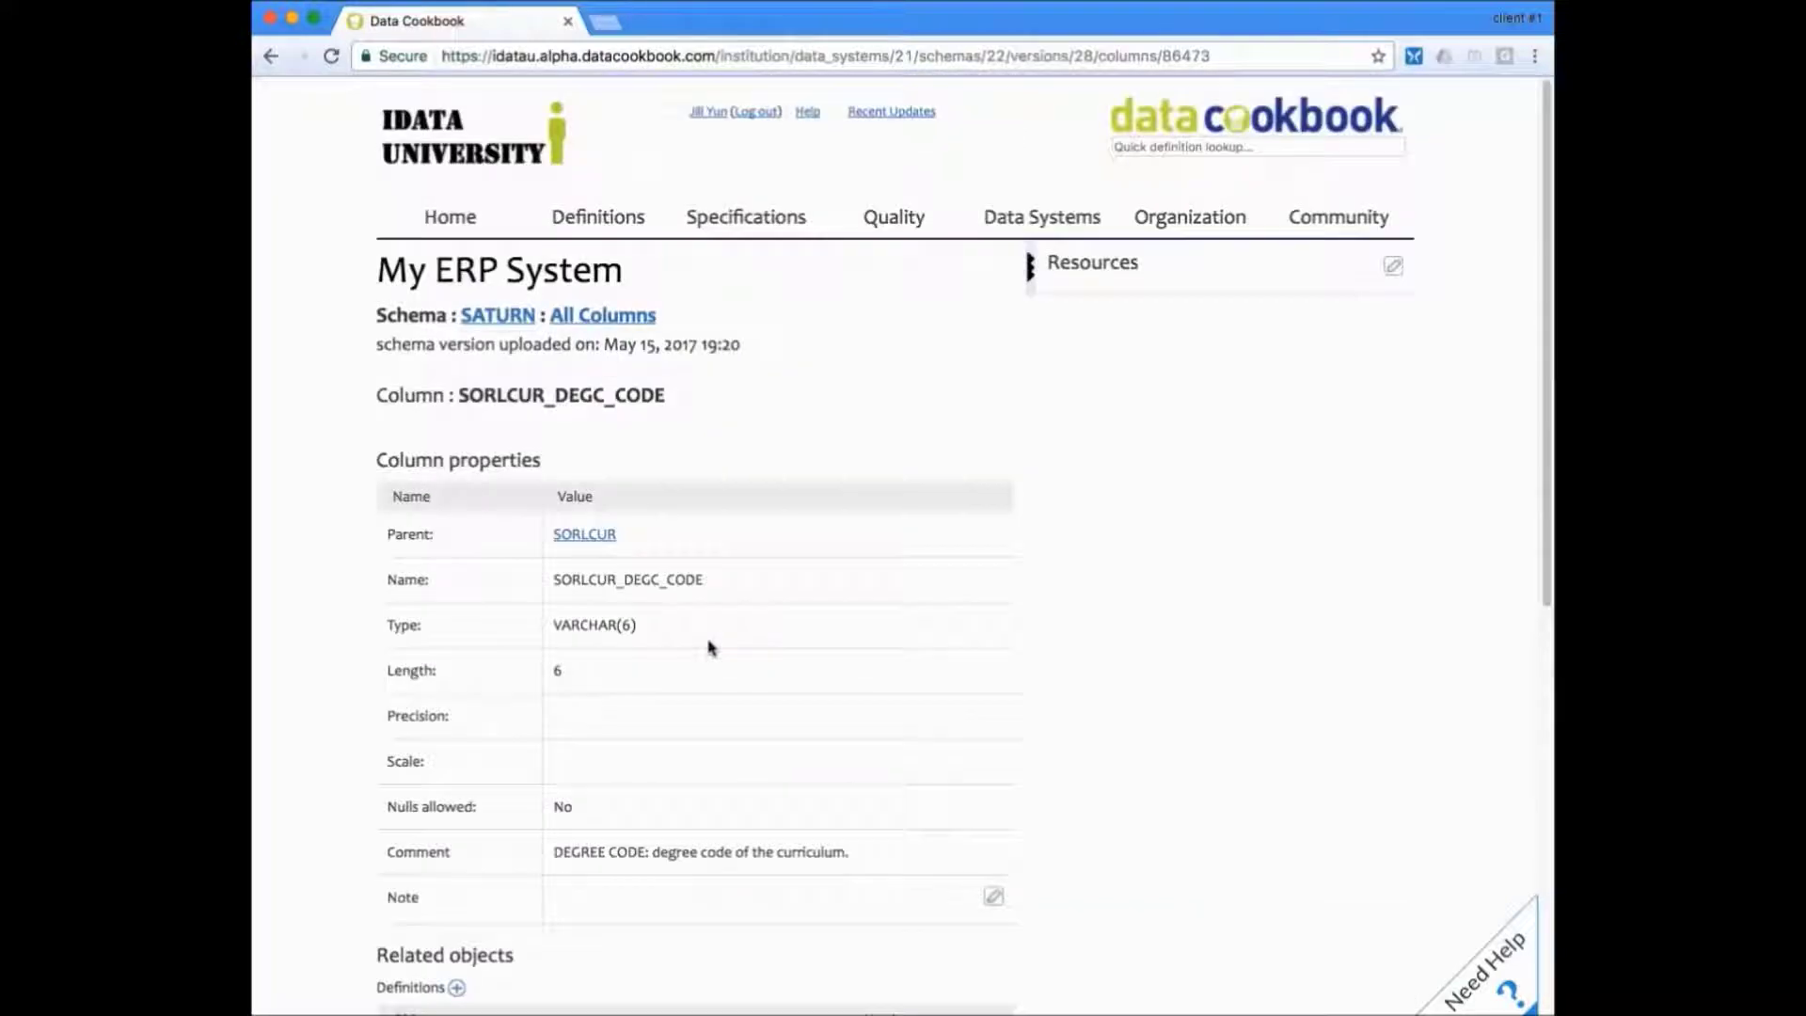
mouse_move(1042, 217)
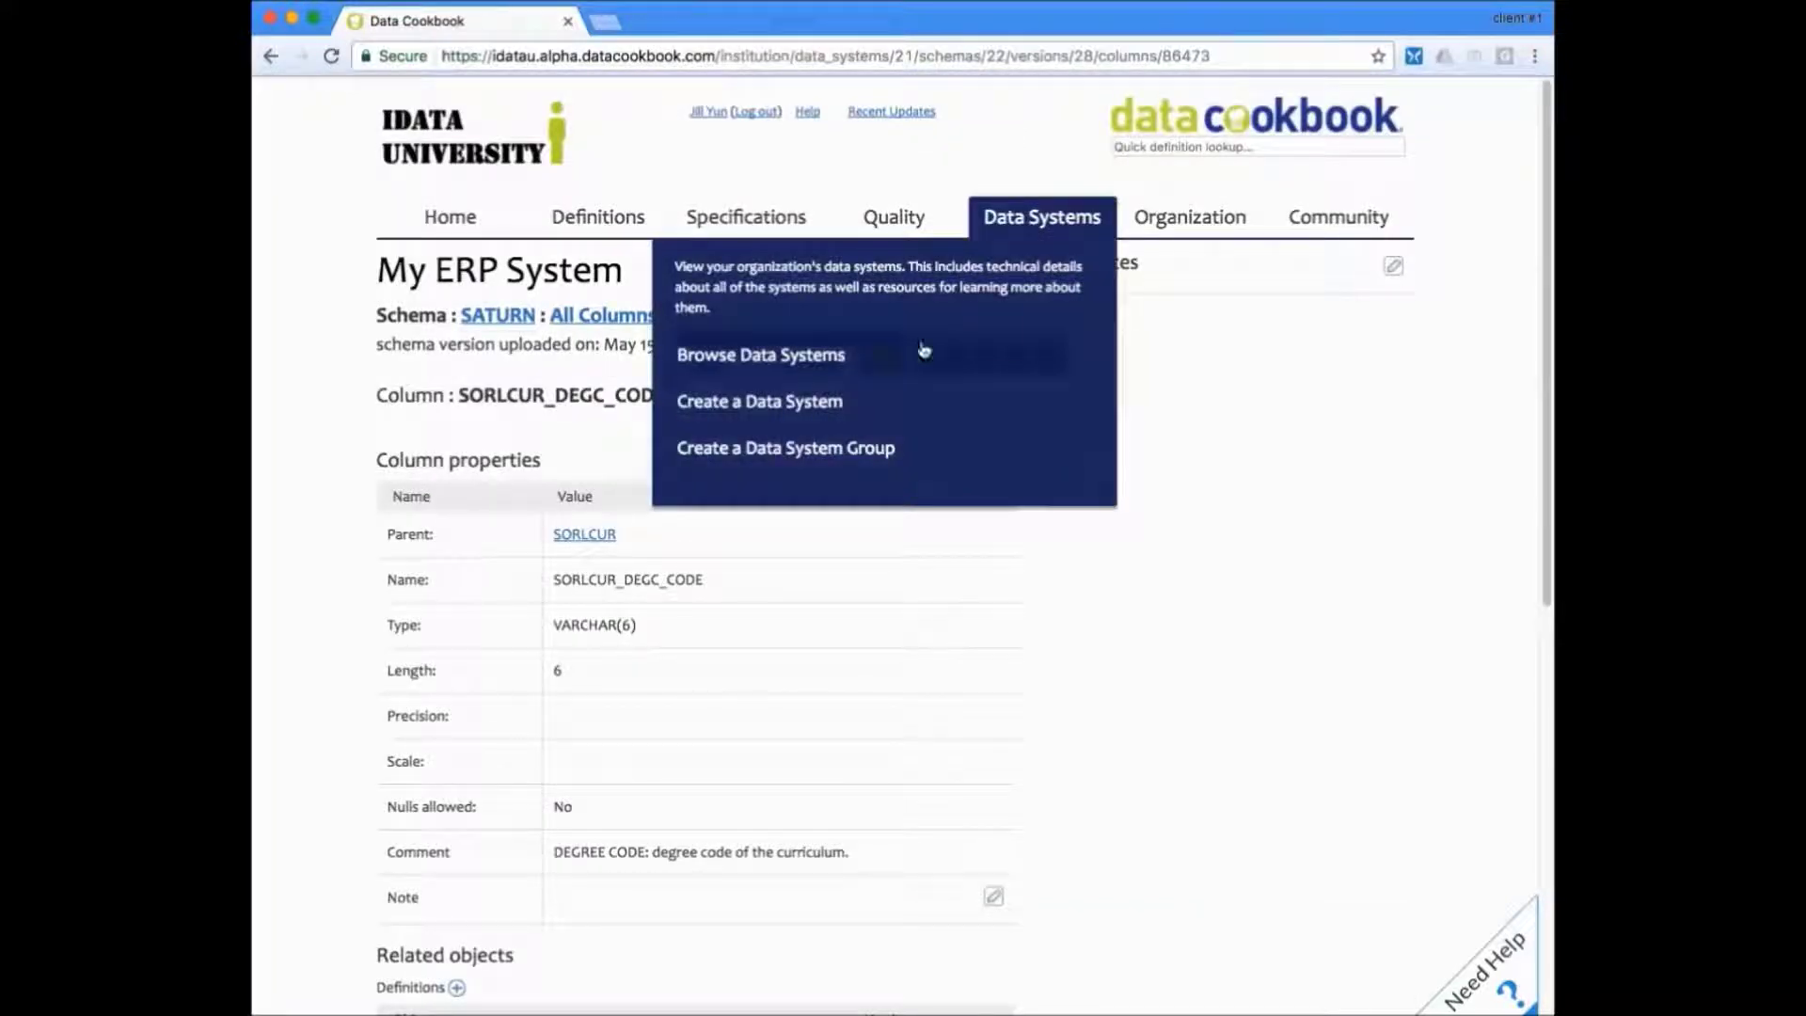
Choose Browse Data Systems from the Data Systems menu to list all data systems
click(924, 350)
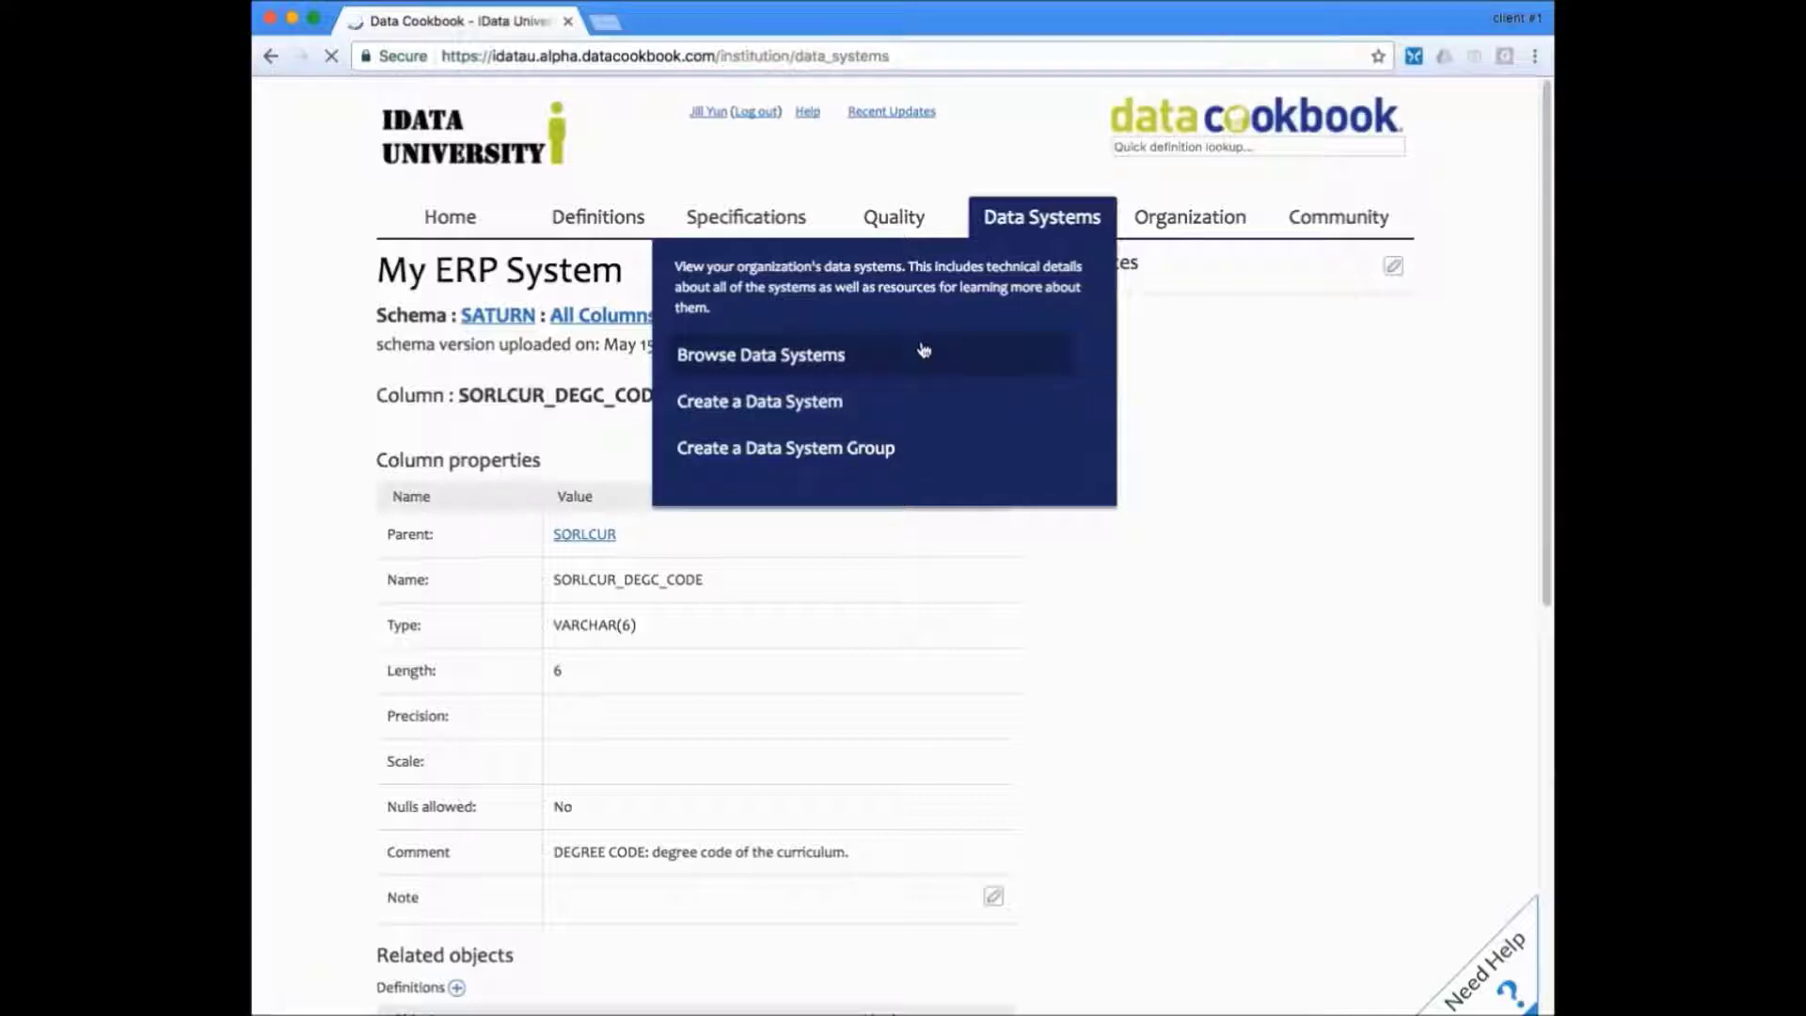